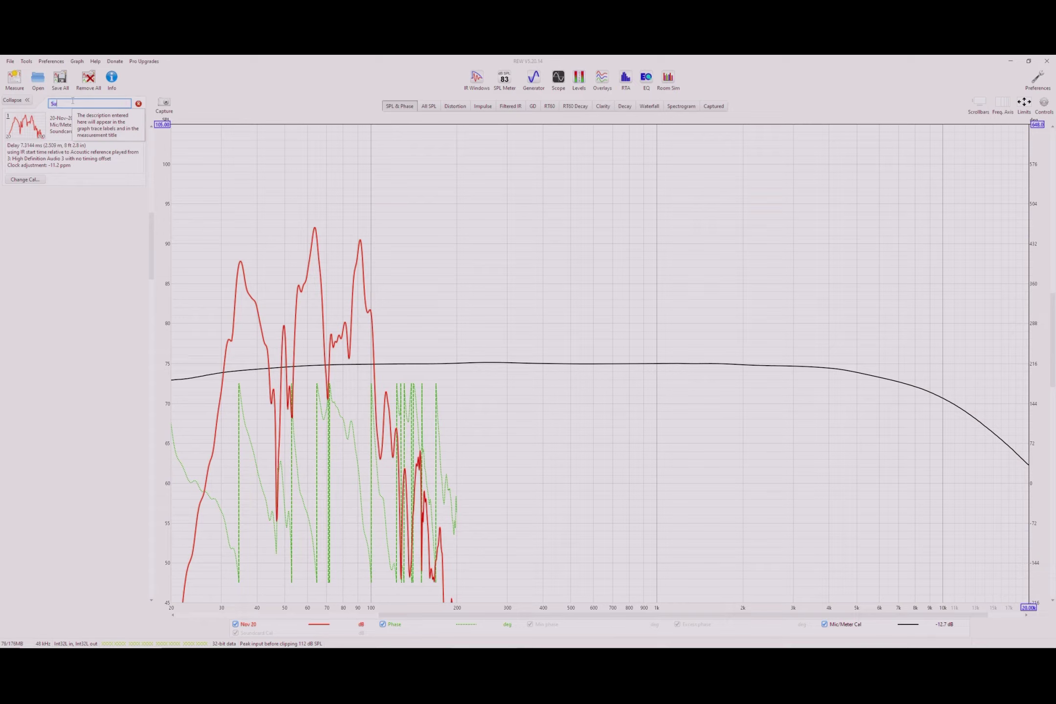
- Name the first measurement Sub1 and run another SPL sweep from 0 to 200 Hz with the acoustic timing reference
type("b1")
key("Return")
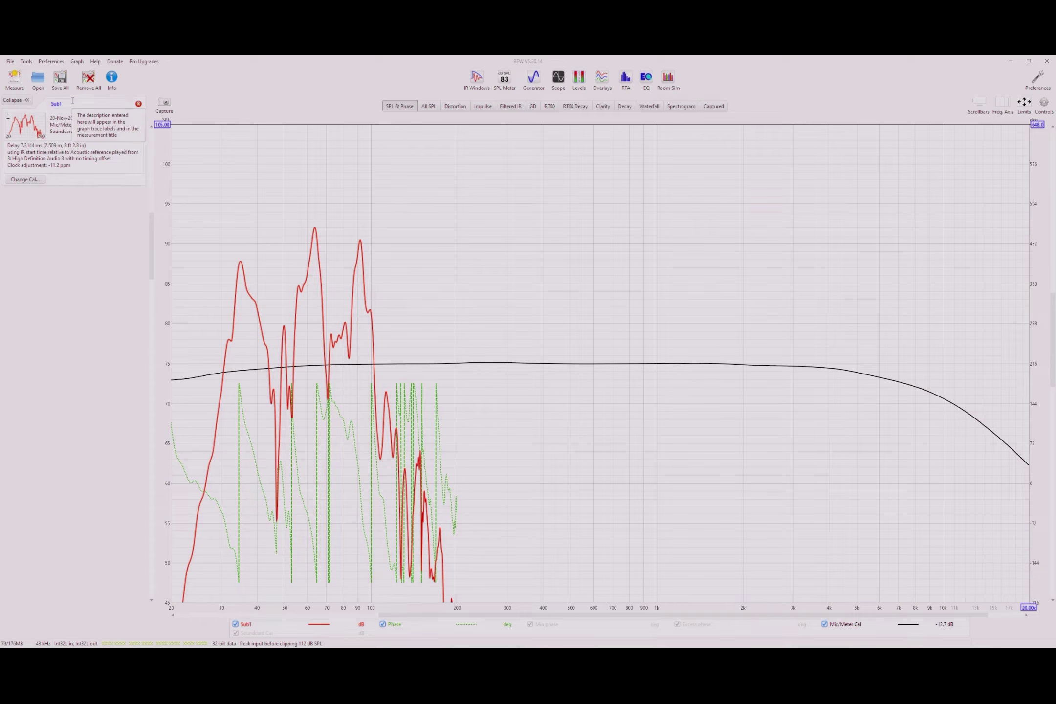
left_click(14, 79)
left_click(392, 342)
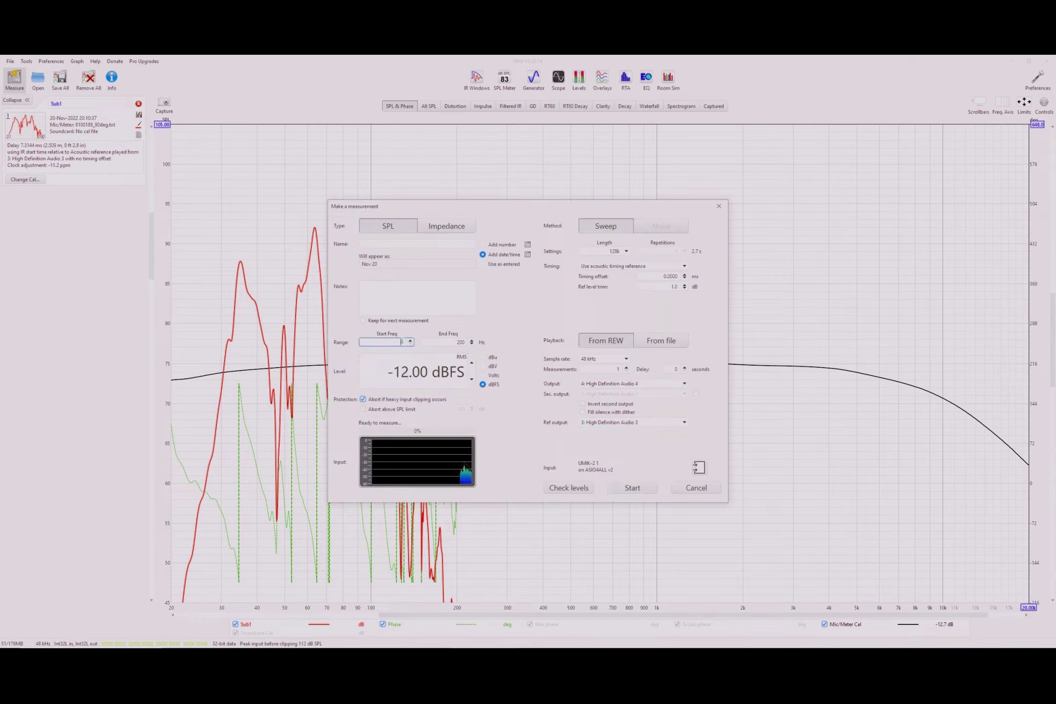
double_click(454, 342)
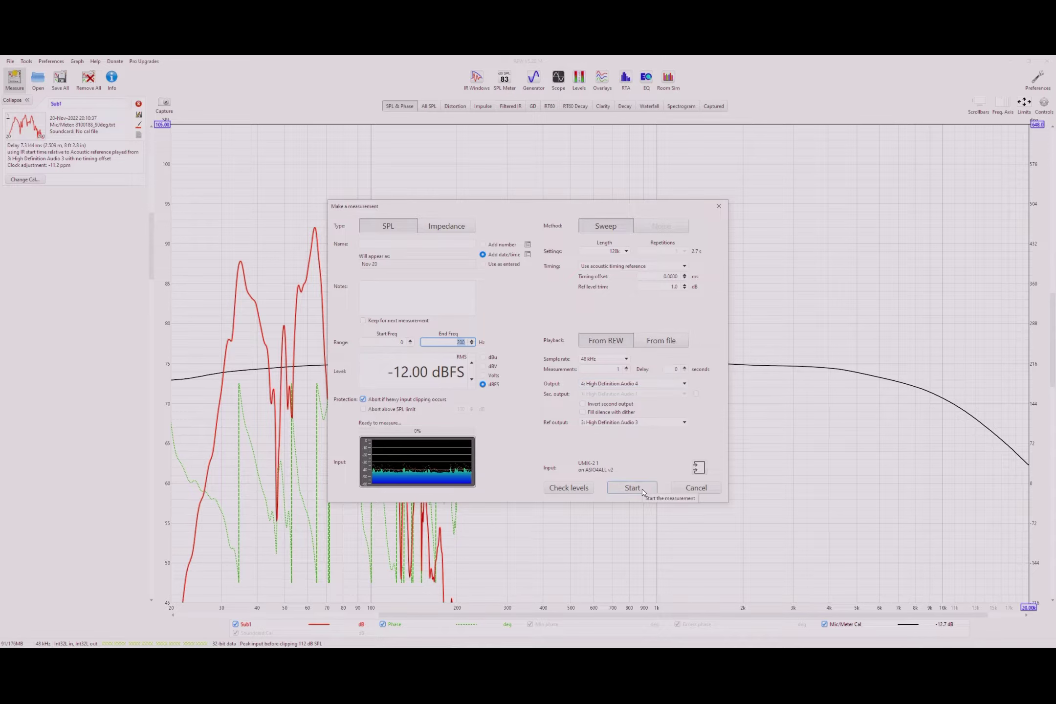
left_click(633, 488)
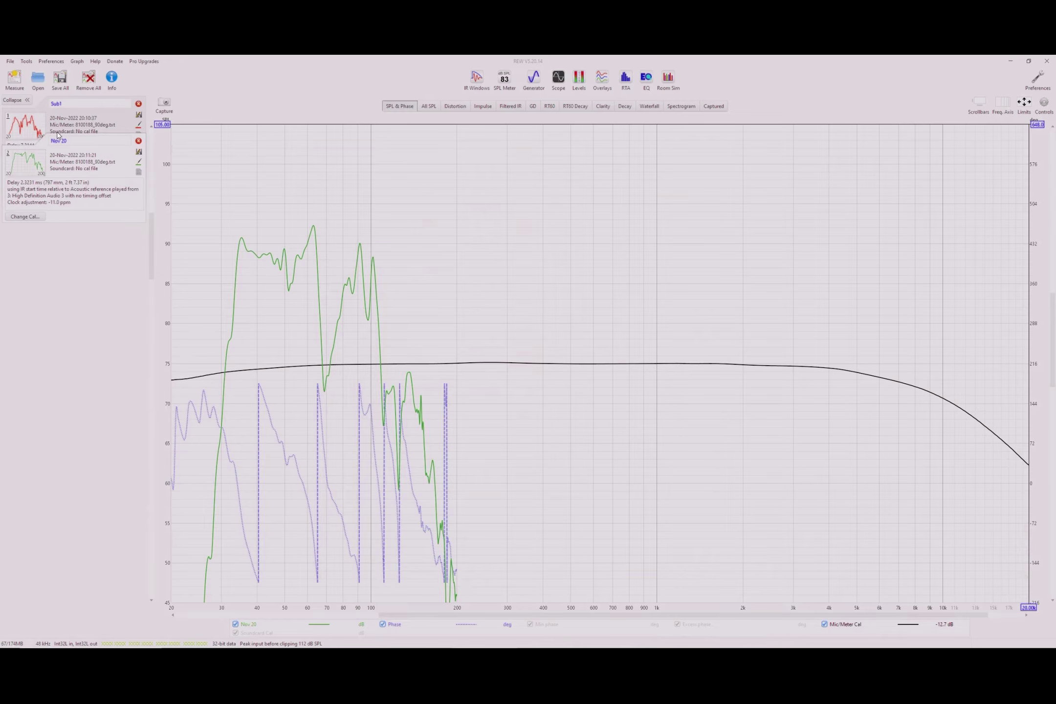
- Rename the second measurement as Sub2
left_click(68, 141)
type("Sub2")
key("Return")
- Show Sub1 and Sub2 together on the All SPL graph fitted to the data, and highlight each trace in turn
left_click(429, 106)
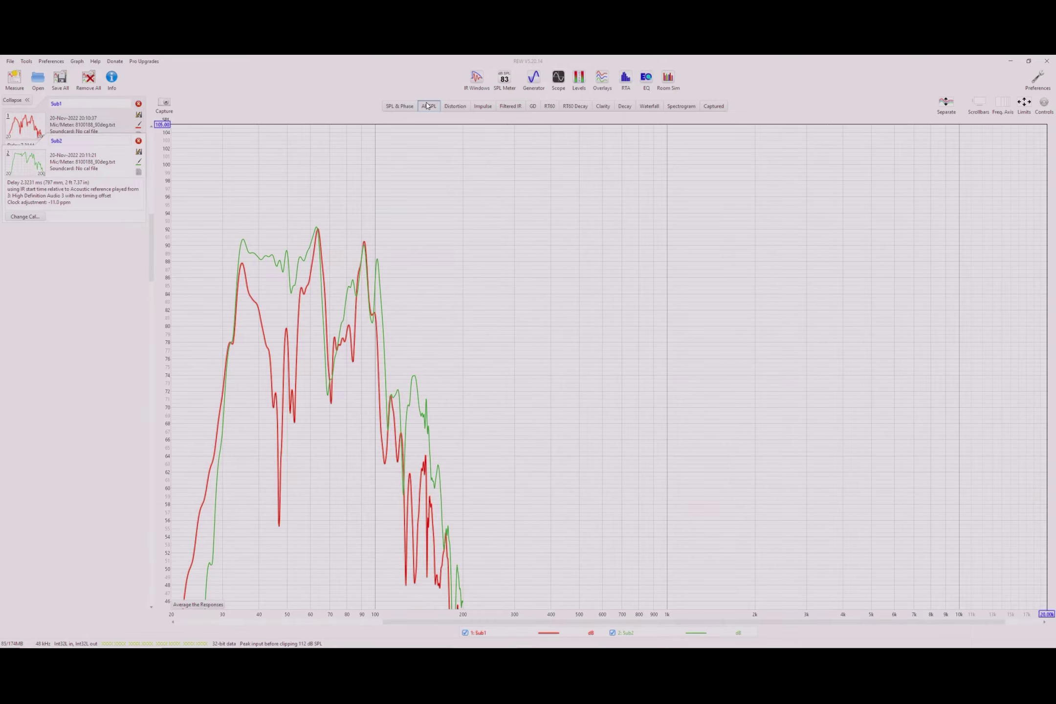
left_click(1025, 103)
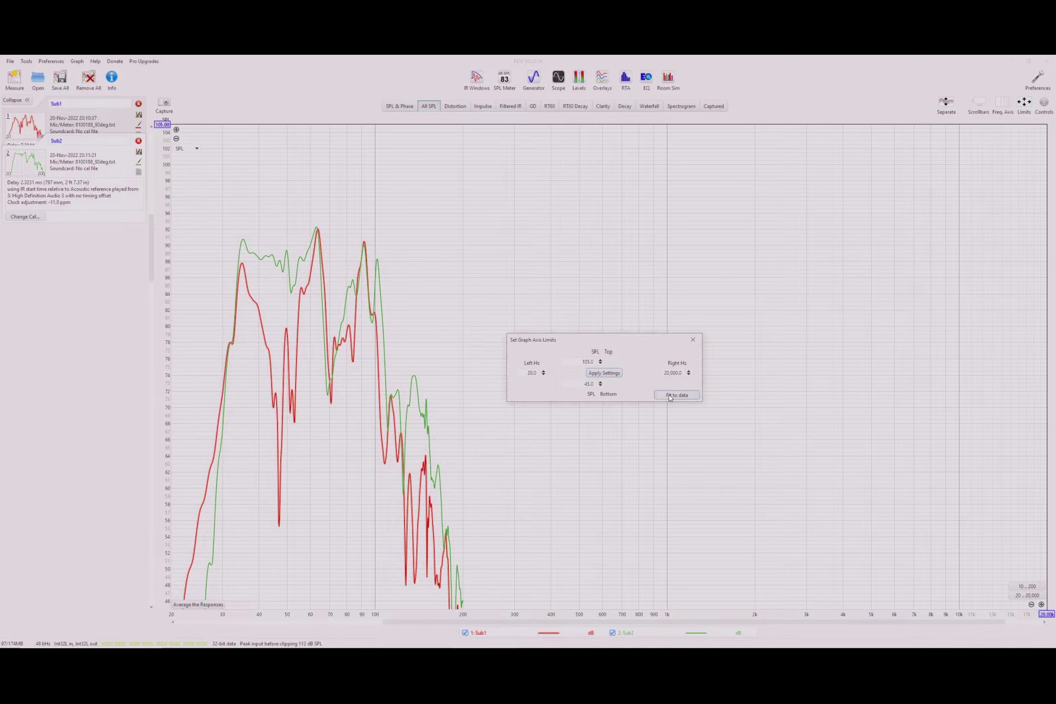
left_click(670, 395)
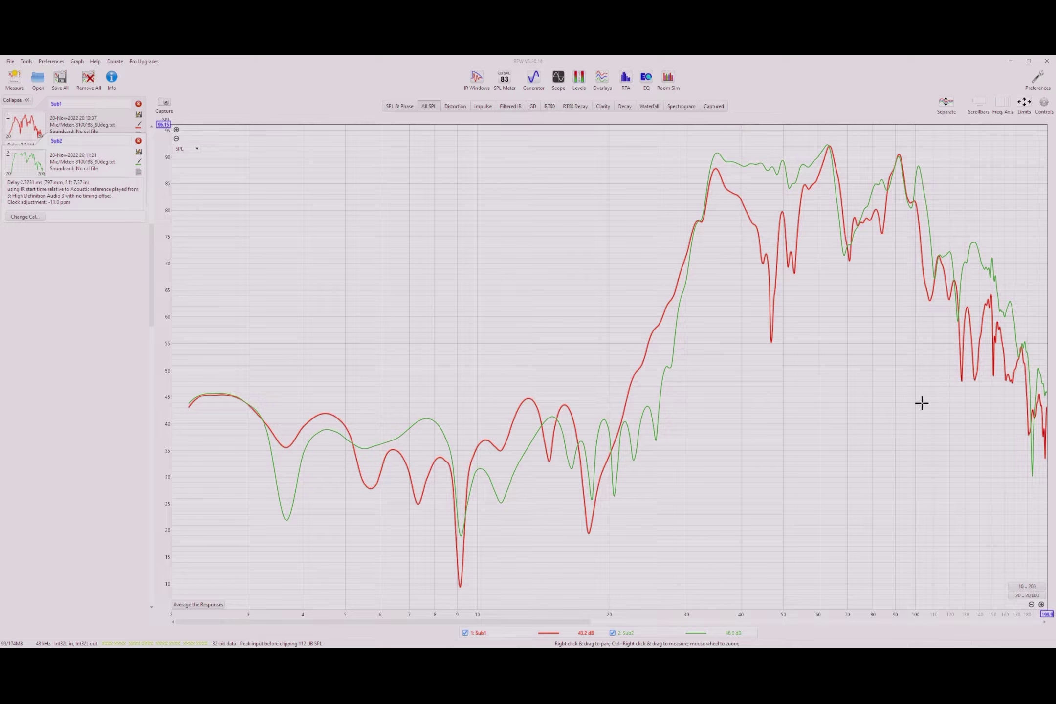
mouse_move(474, 634)
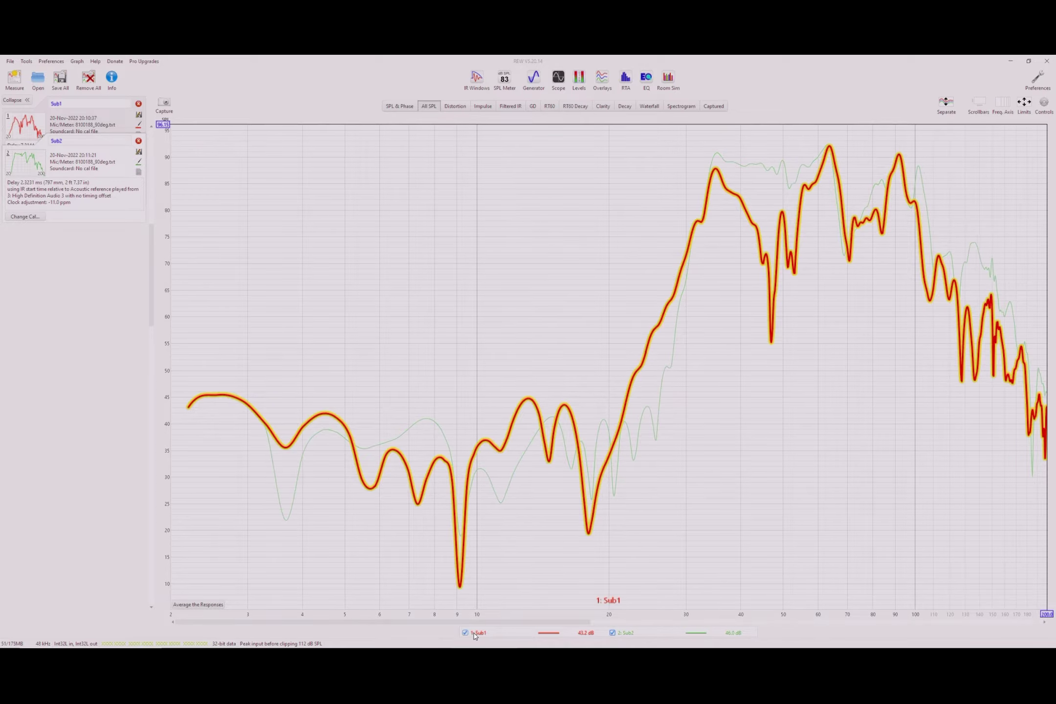
mouse_move(630, 635)
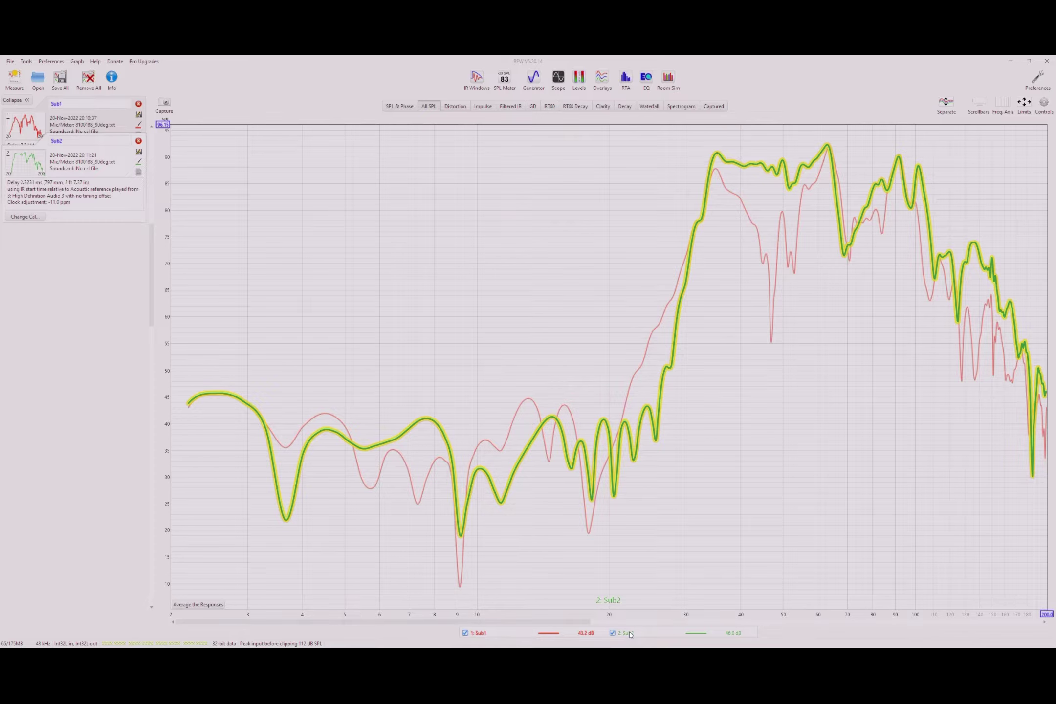
- Display the overlaid impulse responses of both subs full-screen in percent, with the axis limits fitted to the data
left_click(603, 82)
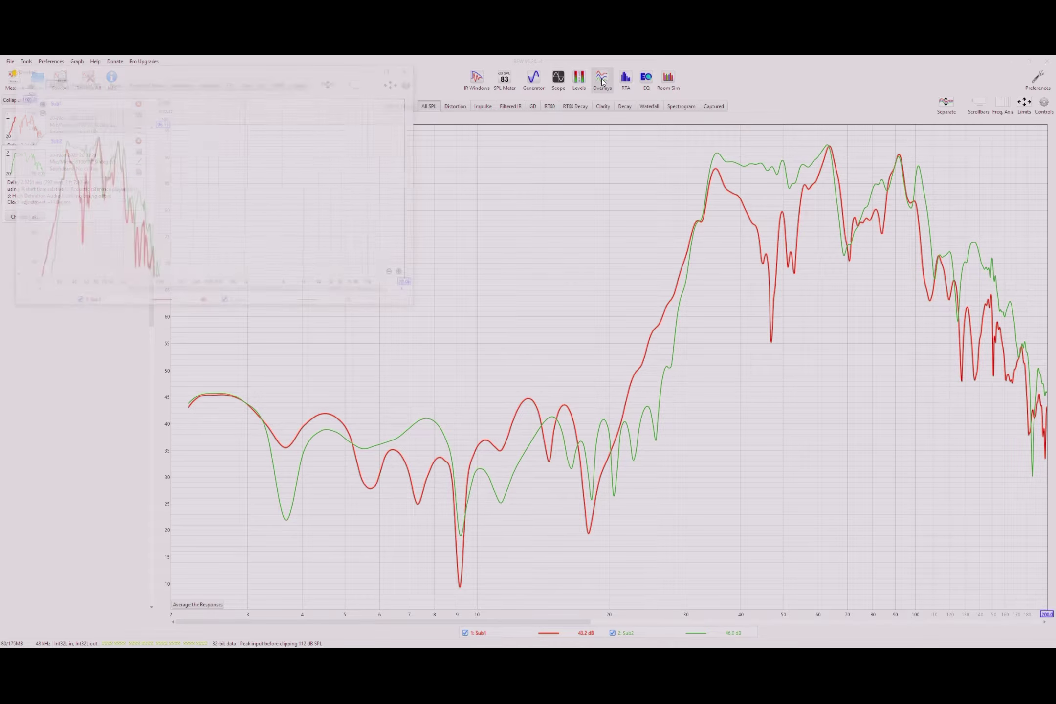
left_click(393, 69)
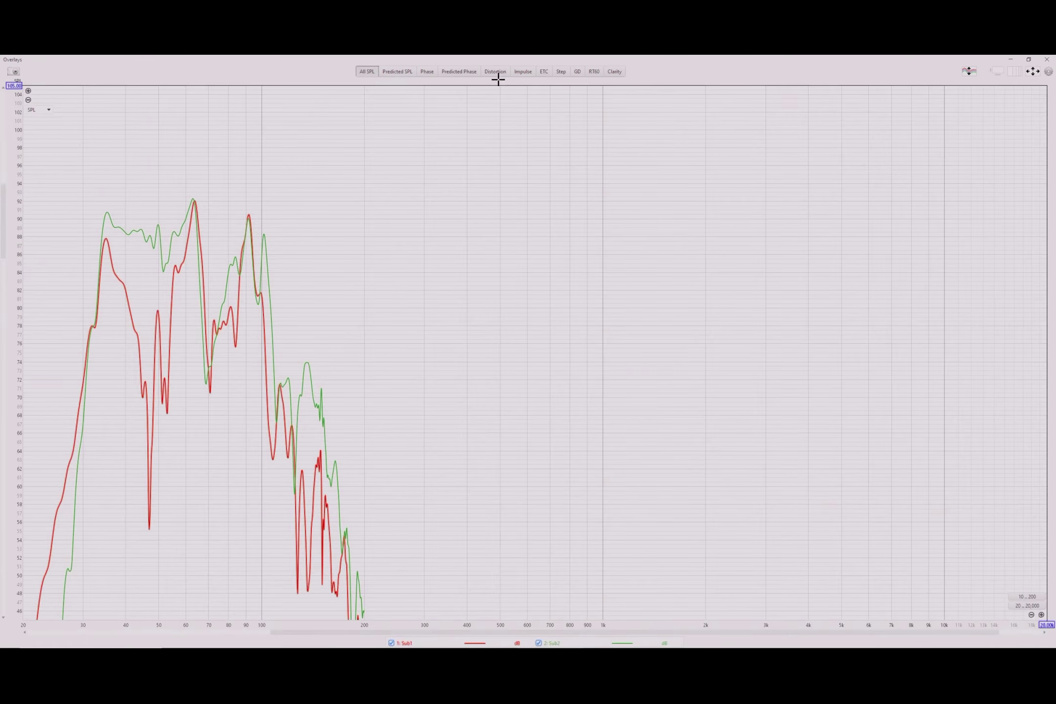
left_click(522, 71)
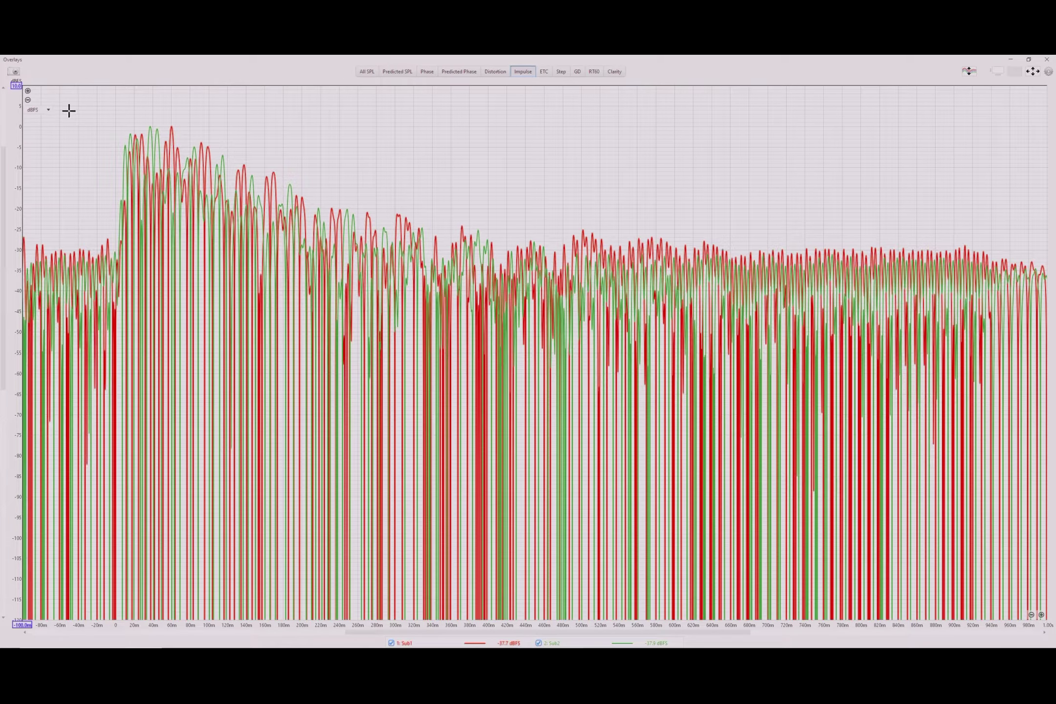
left_click(49, 111)
left_click(33, 128)
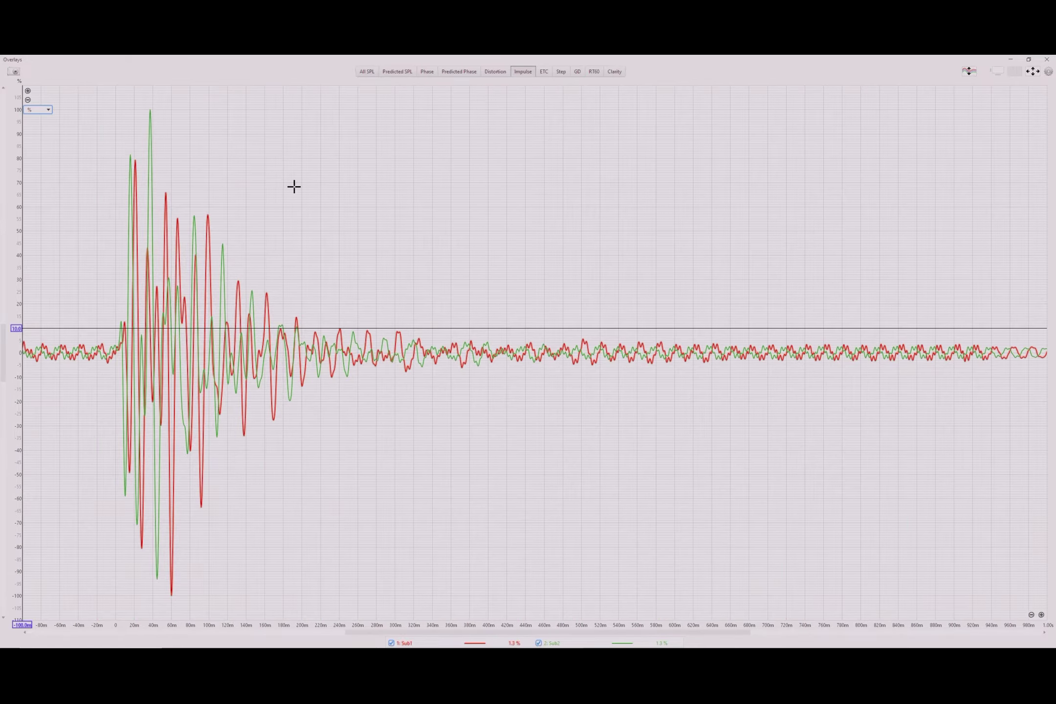
left_click(1033, 71)
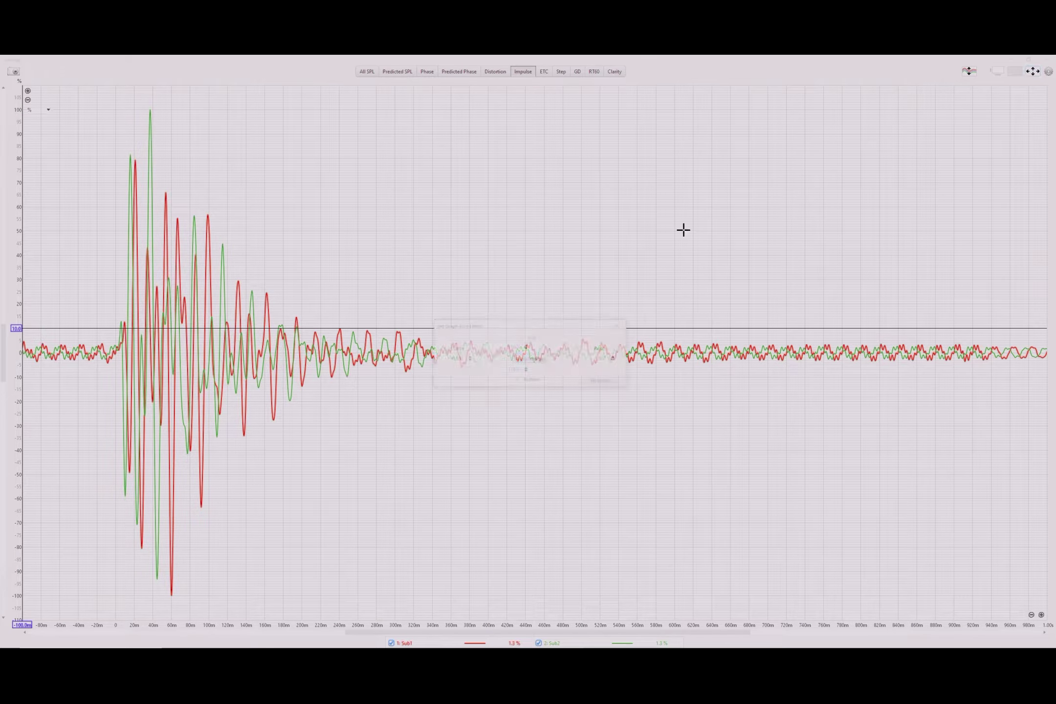
left_click(596, 384)
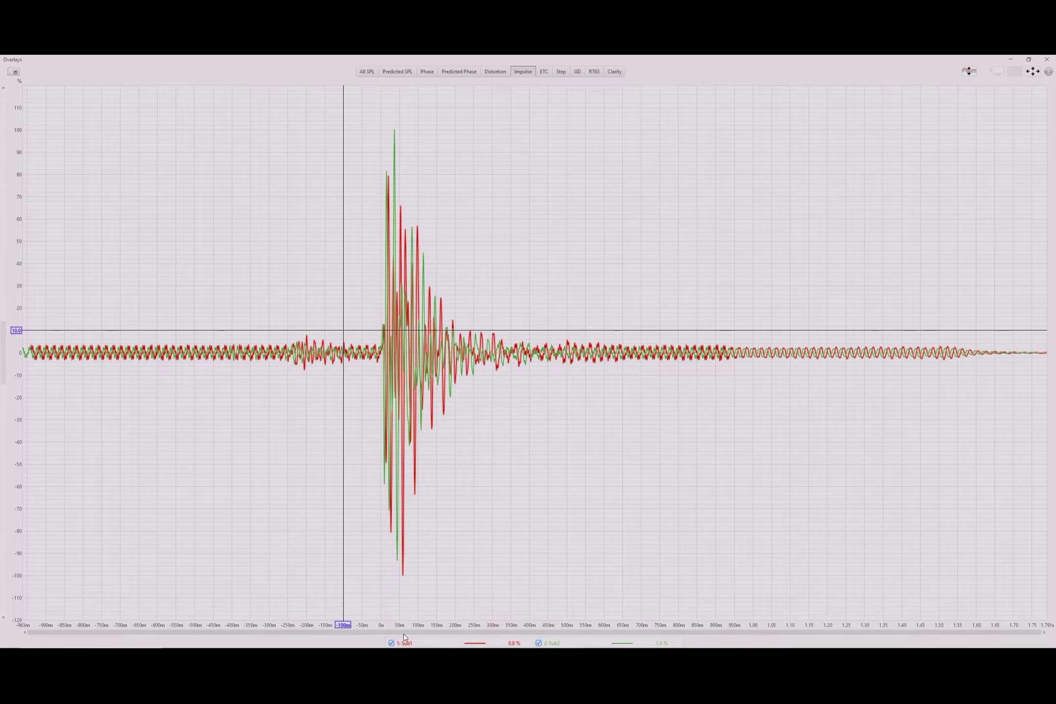
- Measure the time offset between the first large positive impulse peaks of Sub1 and Sub2, and close the overlays
mouse_move(407, 644)
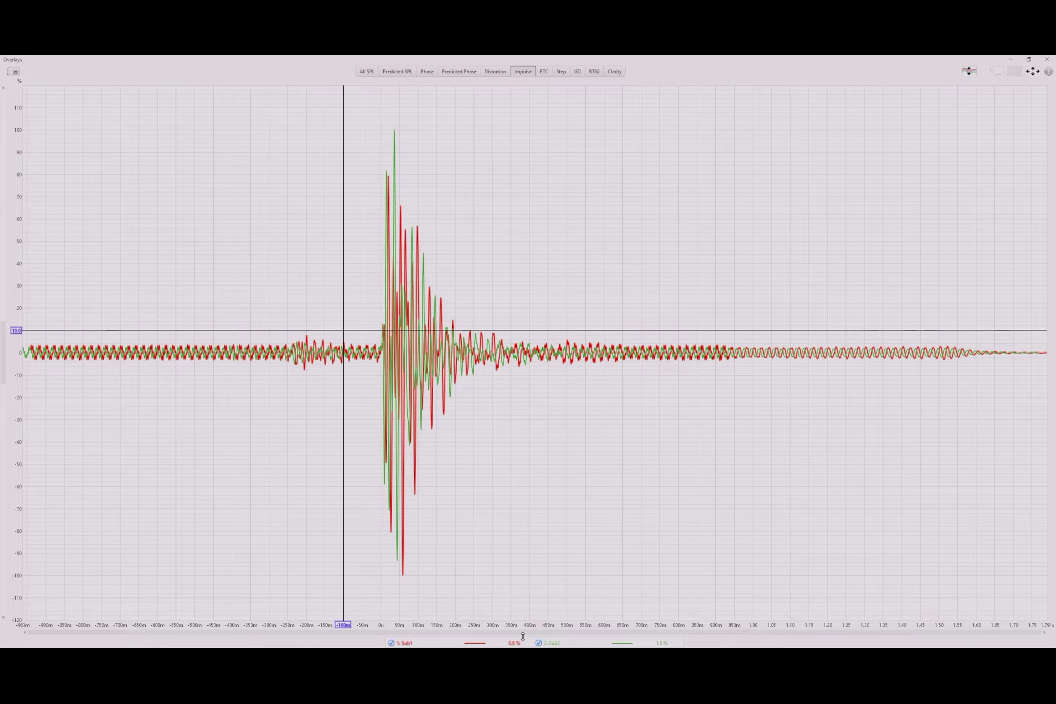
mouse_move(551, 645)
left_click(1043, 615)
left_click(1042, 615)
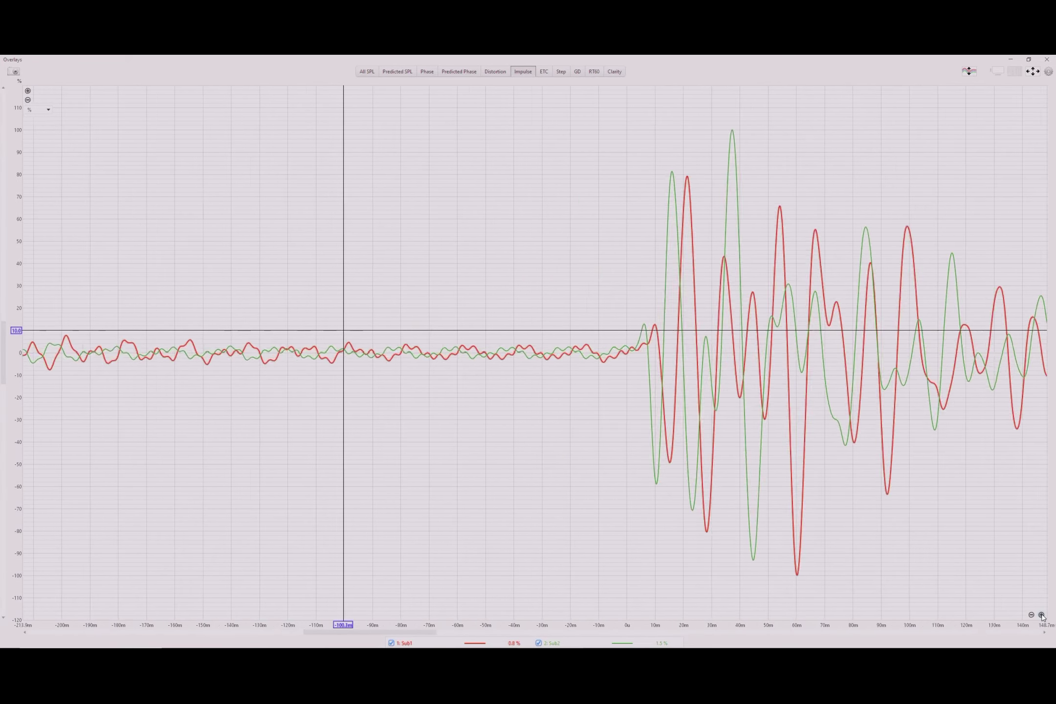
left_click(1042, 615)
left_click_drag(811, 403, 158, 438)
left_click_drag(567, 415, 555, 343)
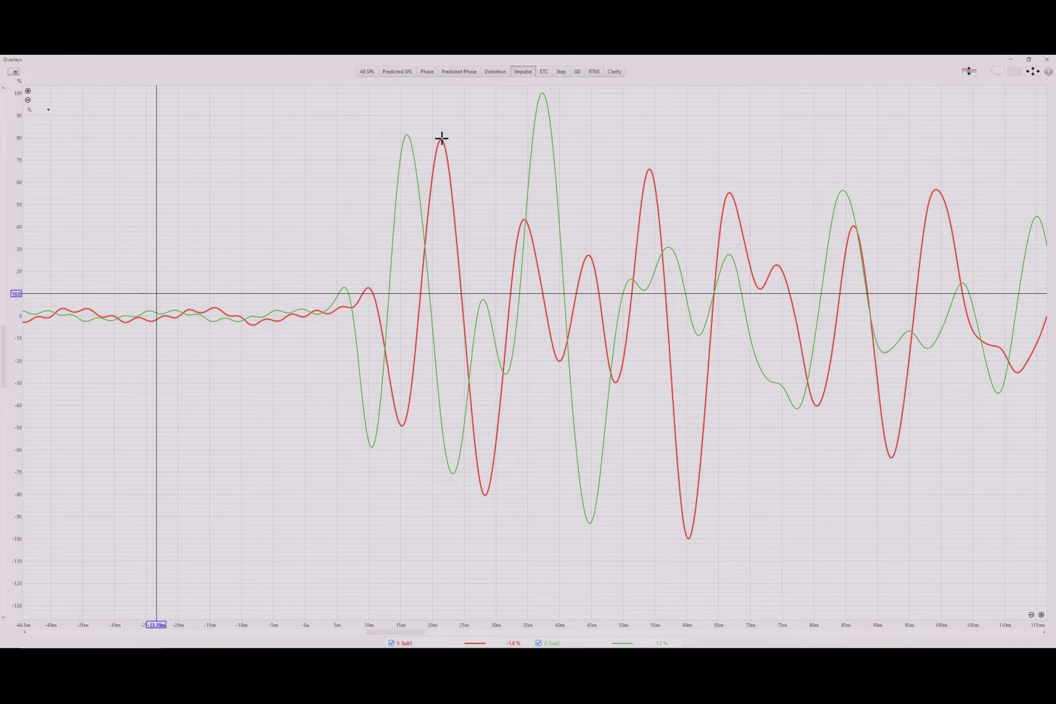
mouse_move(441, 139)
left_mouse_down()
mouse_move(406, 130)
mouse_move(405, 214)
mouse_move(405, 206)
left_mouse_up()
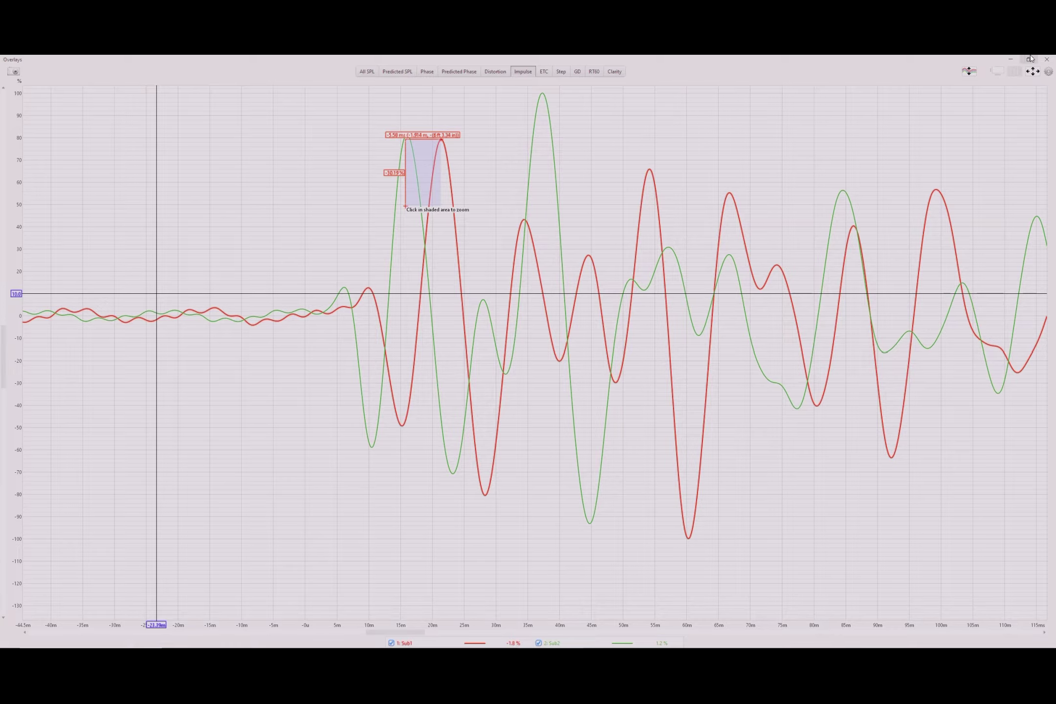
left_click(1046, 61)
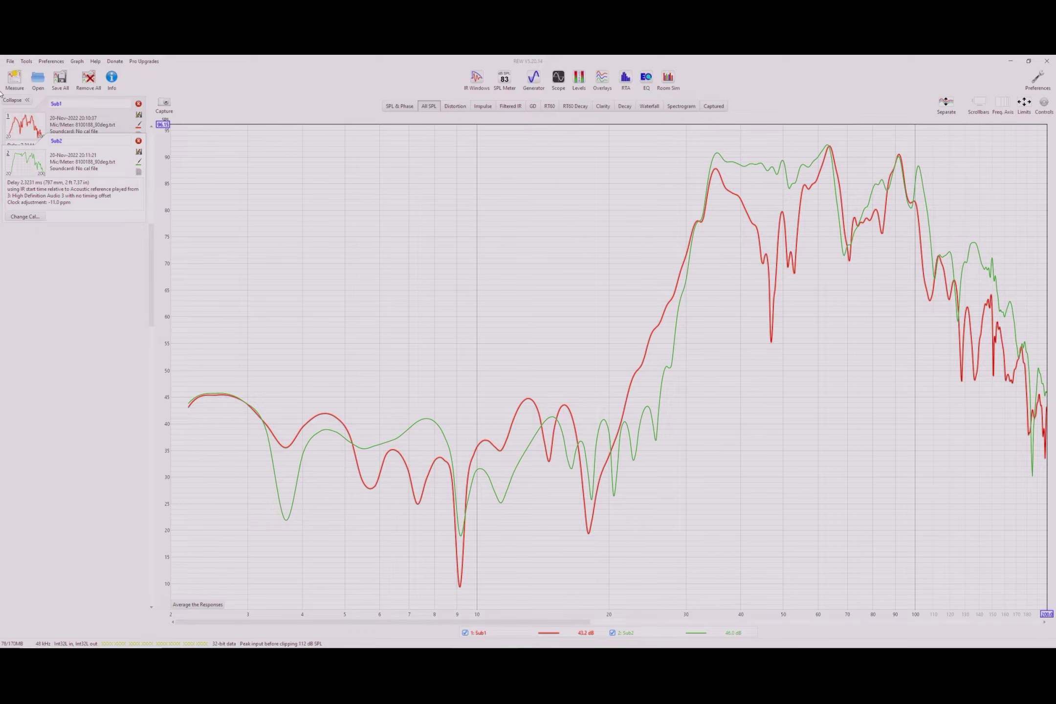
- Run a third sweep with the same measurement settings and name it Sub12
left_click(14, 79)
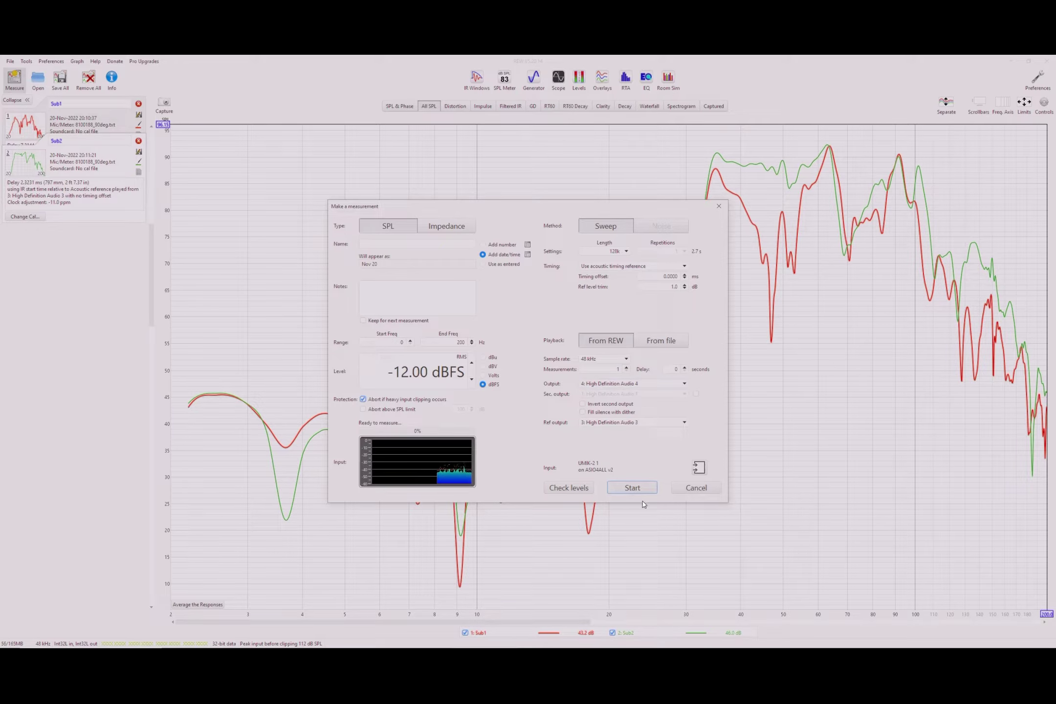
left_click(631, 487)
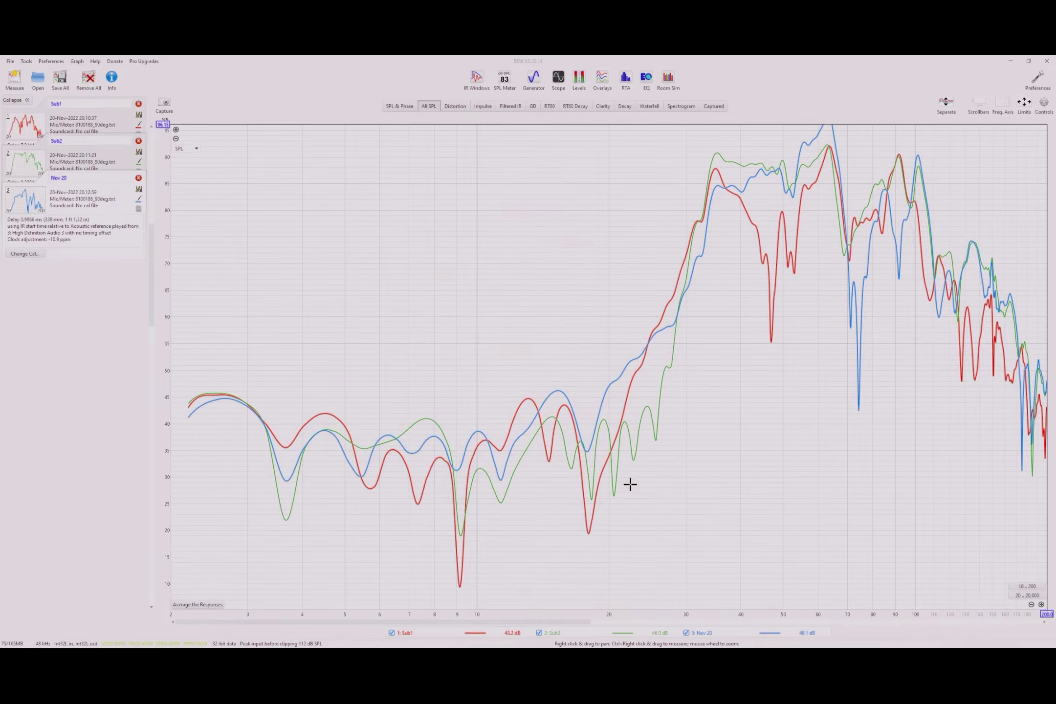
left_click(78, 177)
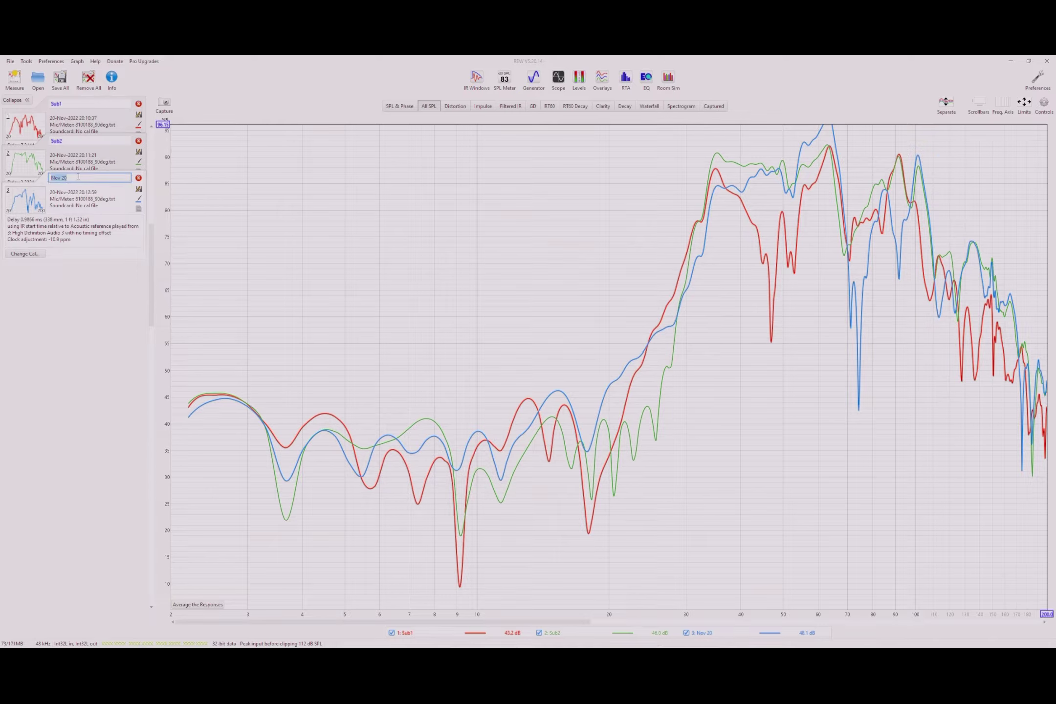
type("Sub12")
key("Return")
- Remove all measurements and leave the new-measurement setup without starting a sweep
left_click(86, 84)
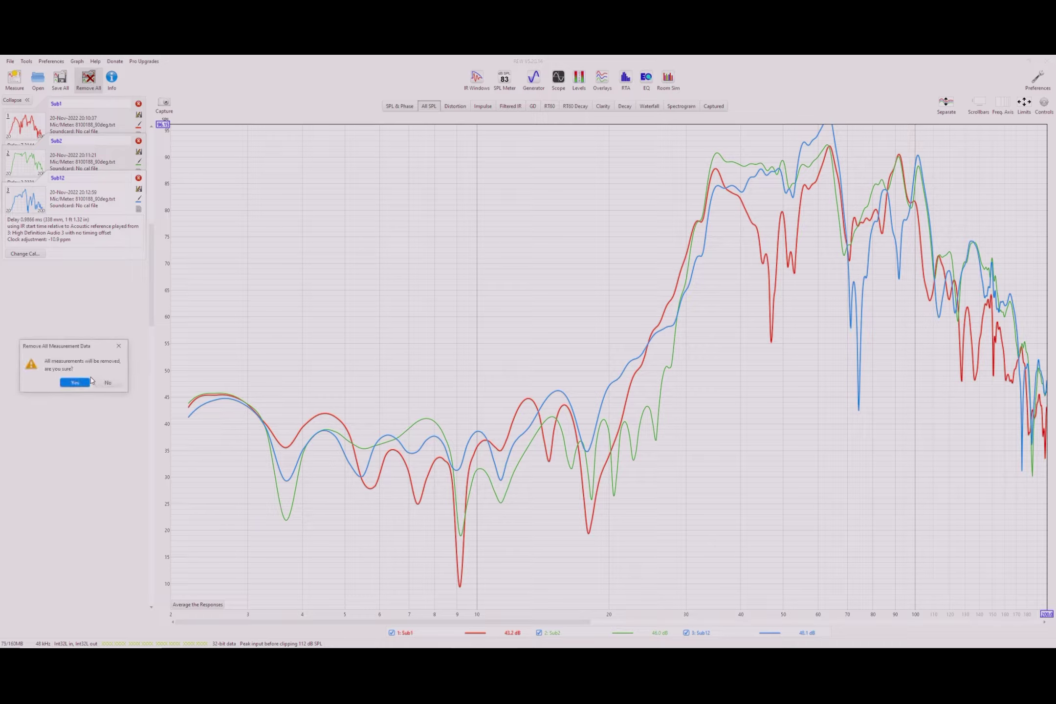
left_click(74, 383)
left_click(13, 83)
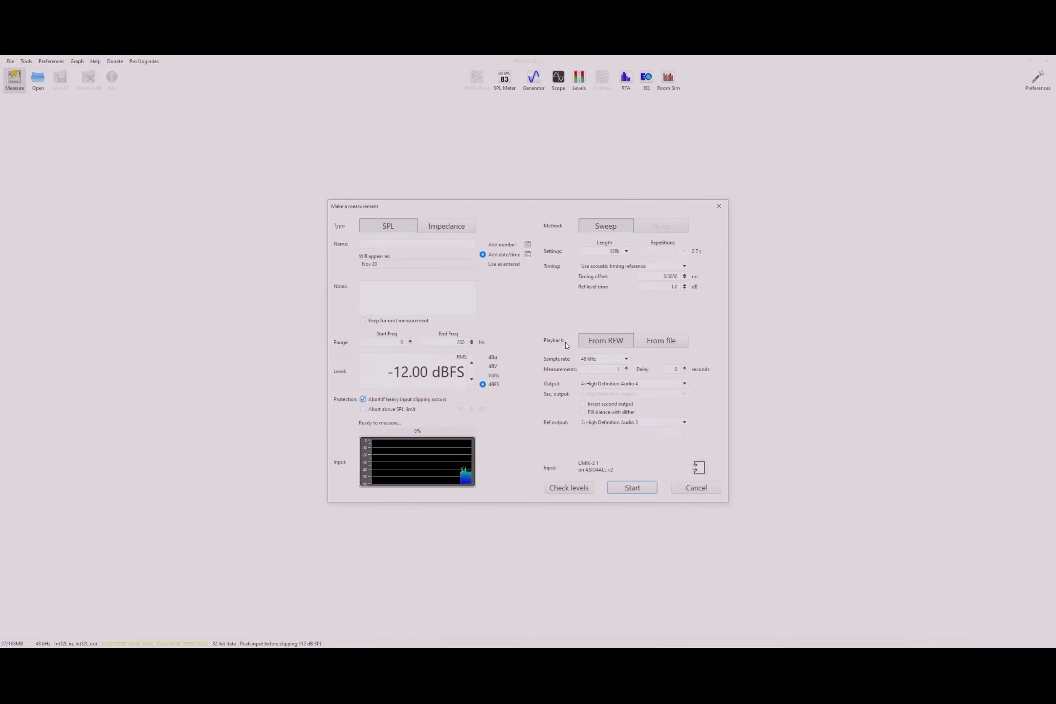
left_click(700, 489)
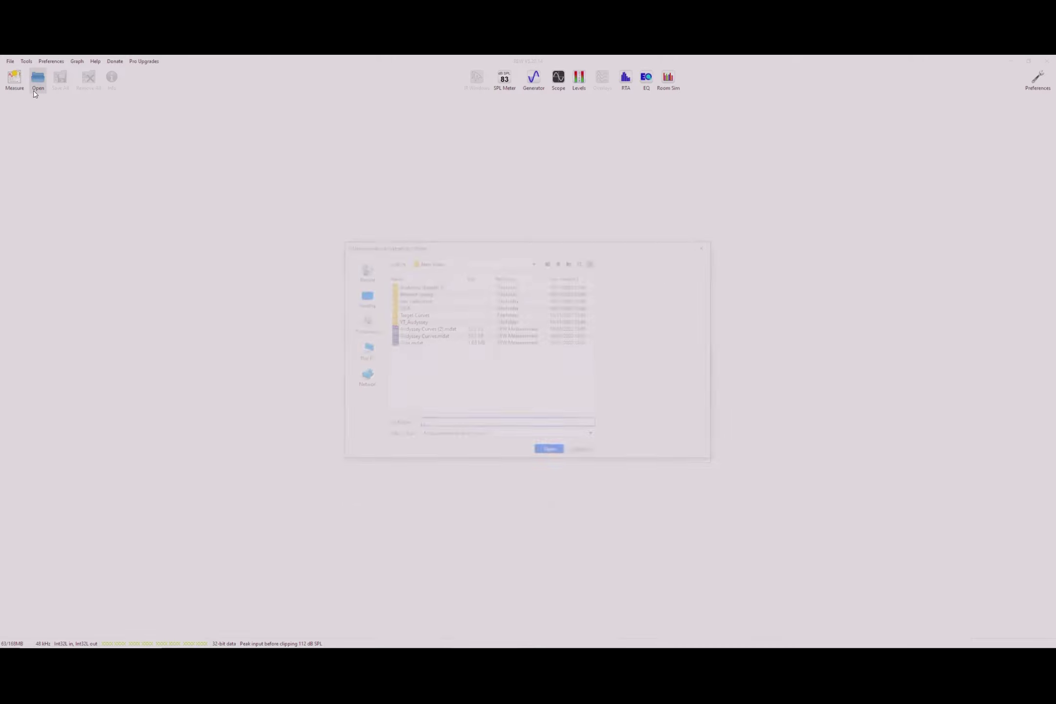
- Load Subs.mdat from the New Video folder on the desktop and fit the SPL graph limits to its data
left_click(30, 82)
left_click(365, 297)
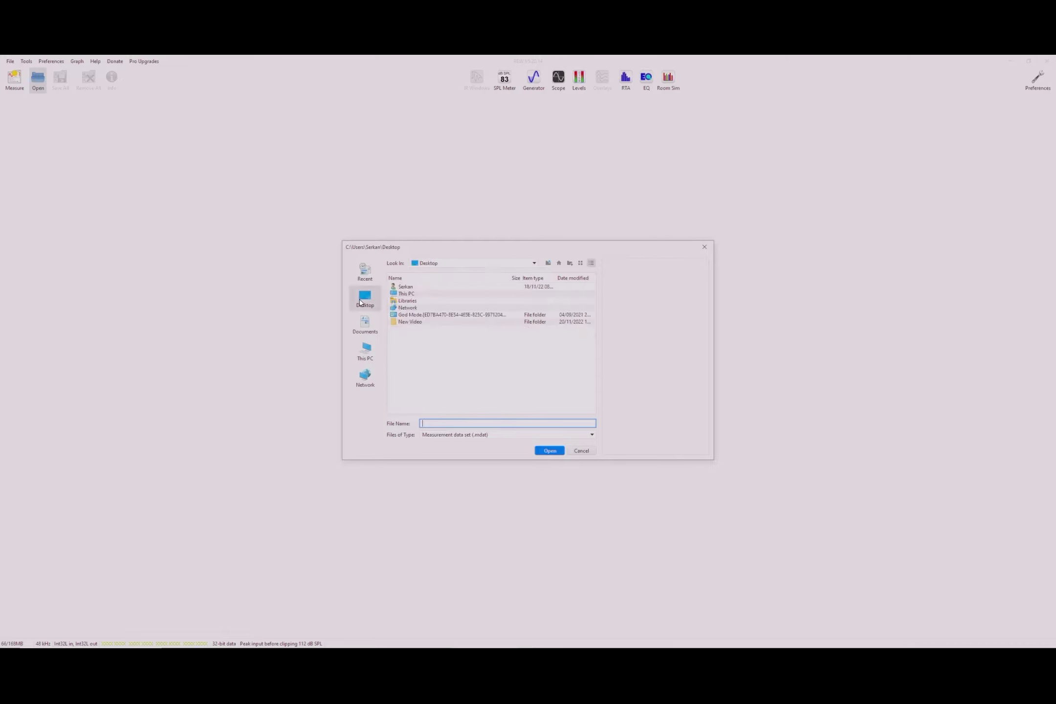
double_click(414, 323)
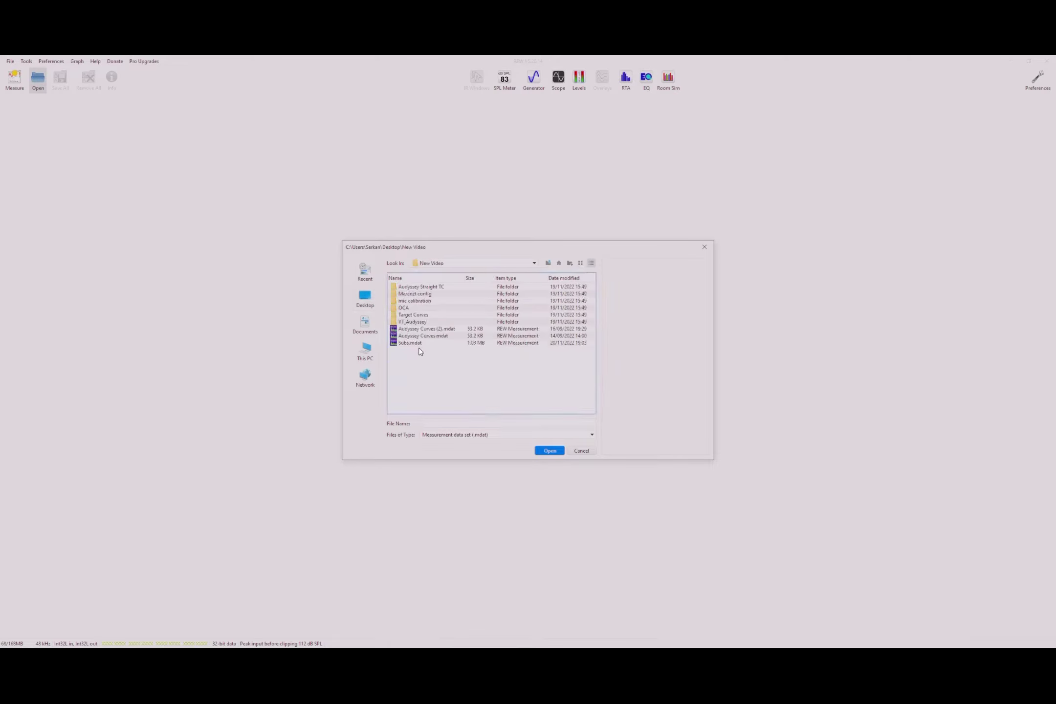
double_click(415, 343)
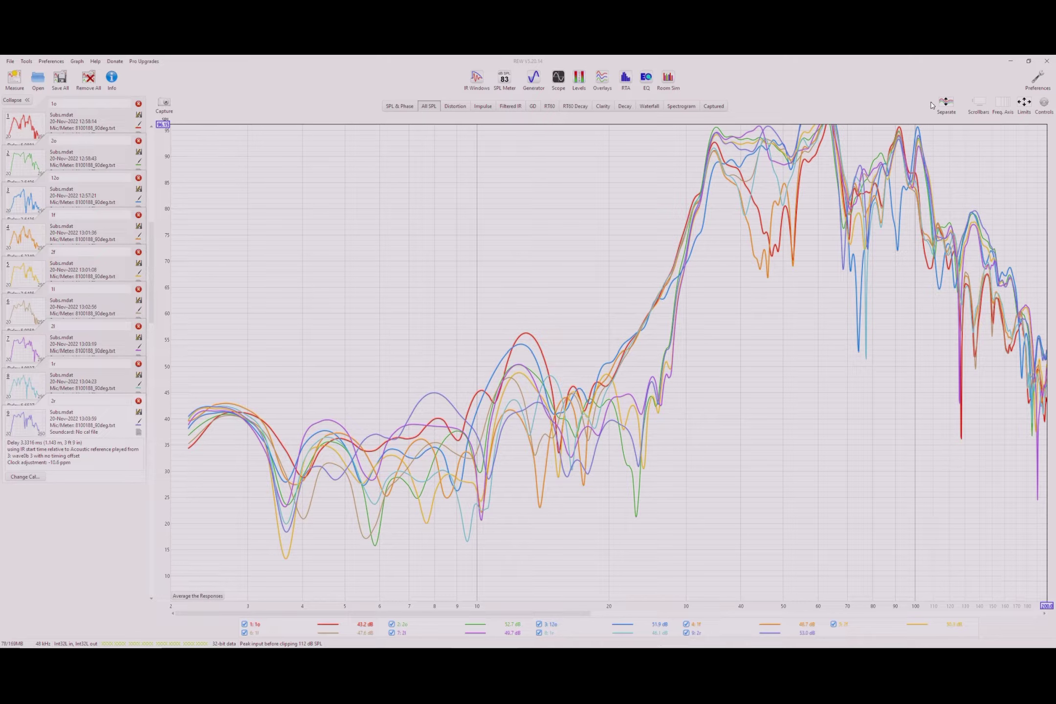
left_click(1025, 103)
left_click(678, 391)
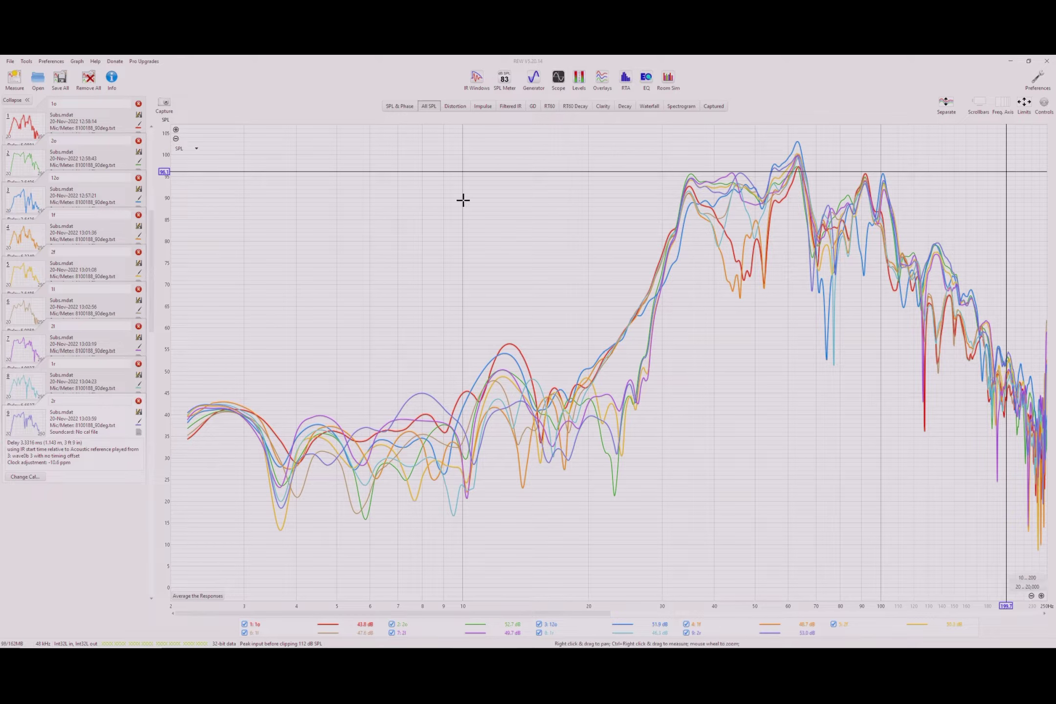
- Compare only the traces of measurements 1 and 4 on the SPL graph, and clear all trace selections
right_click(437, 628)
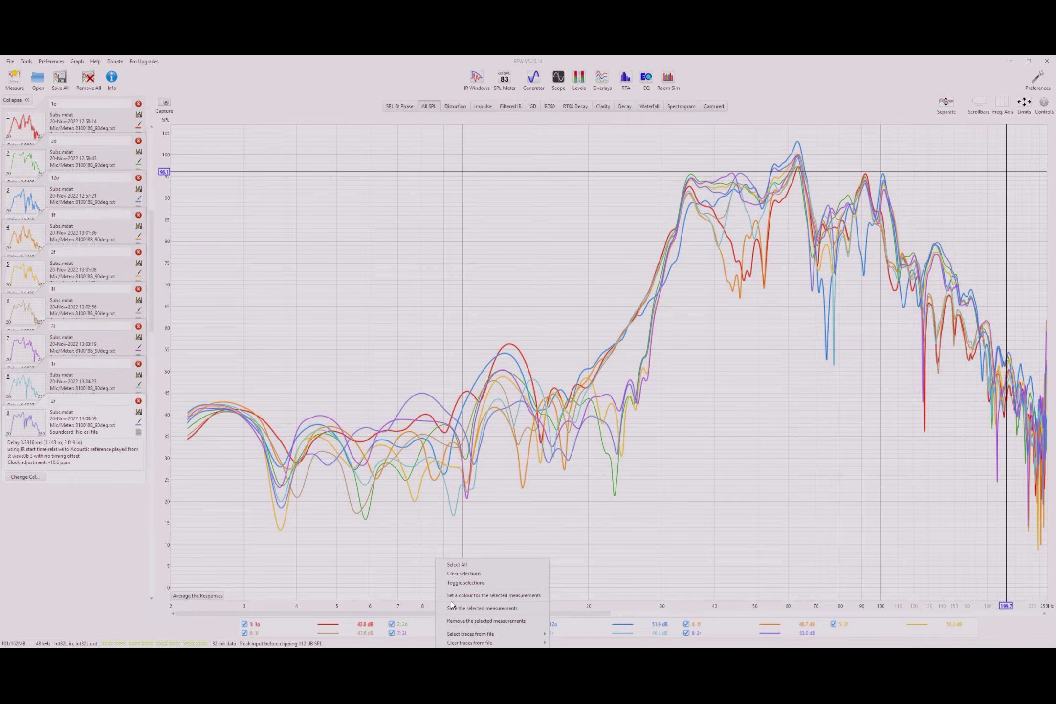
left_click(454, 571)
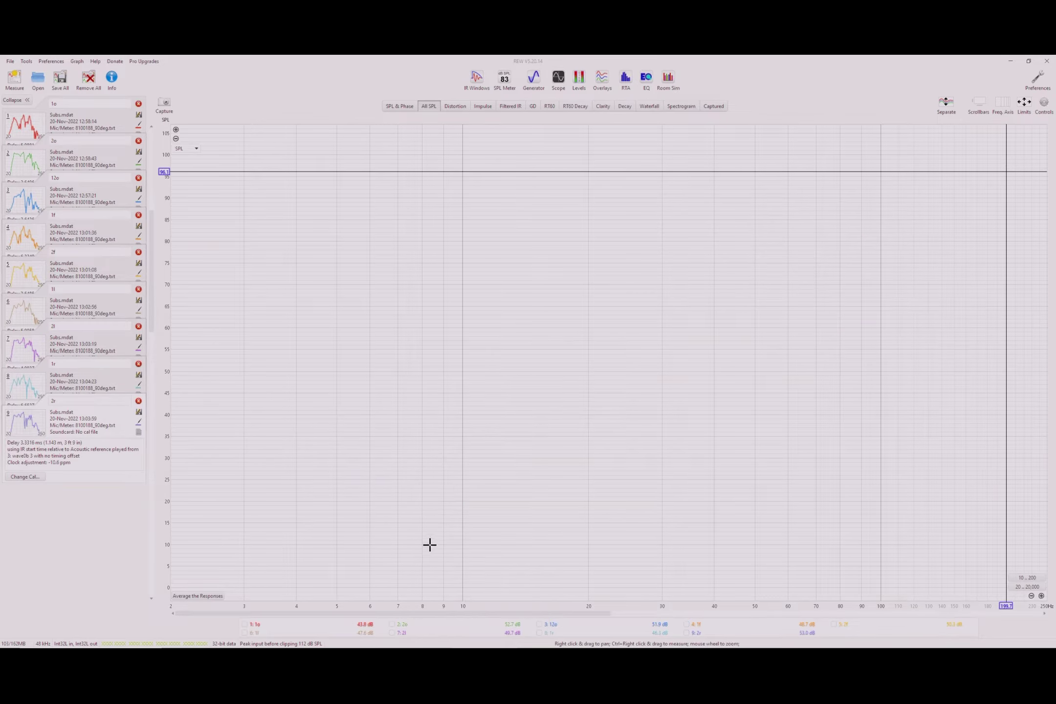
left_click(245, 625)
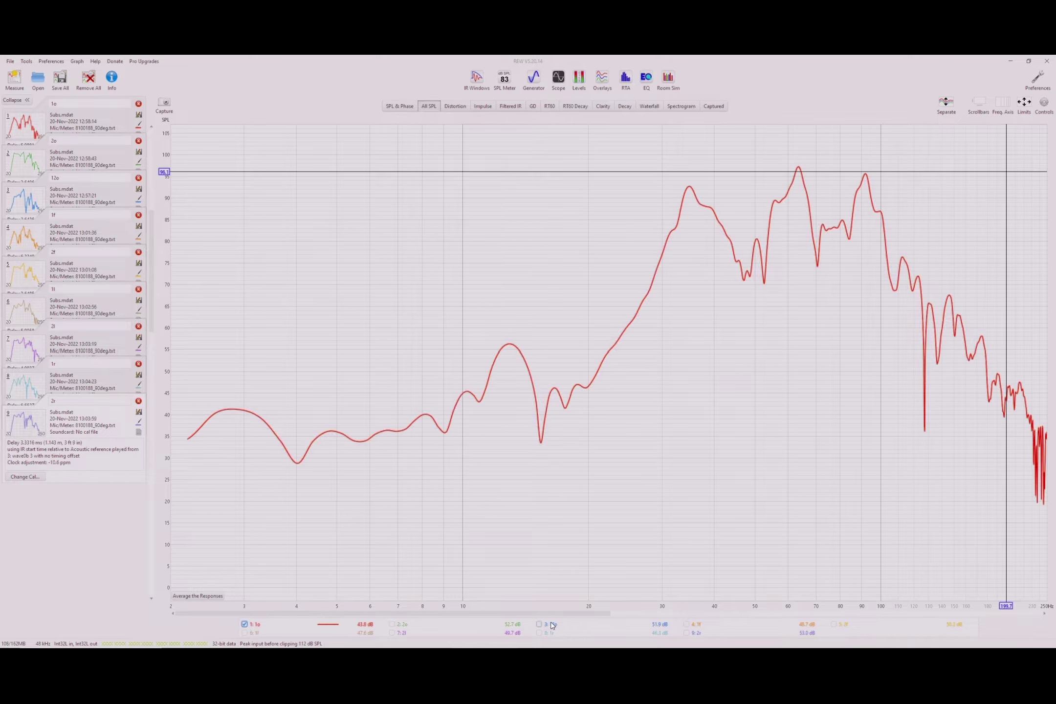
left_click(687, 624)
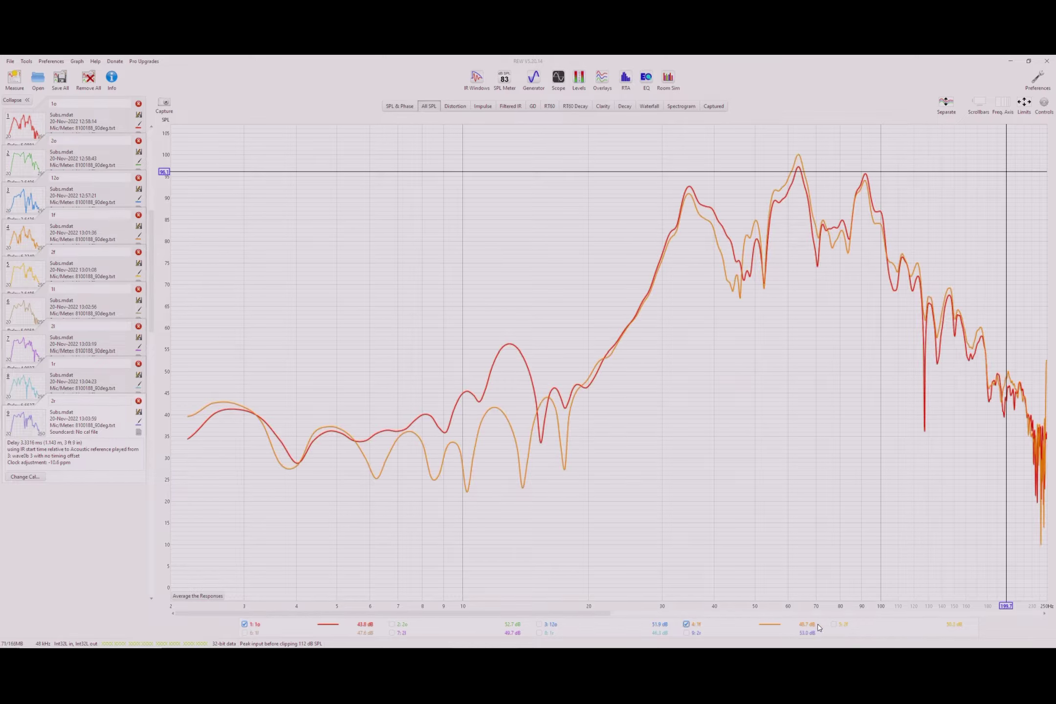
right_click(737, 630)
left_click(757, 574)
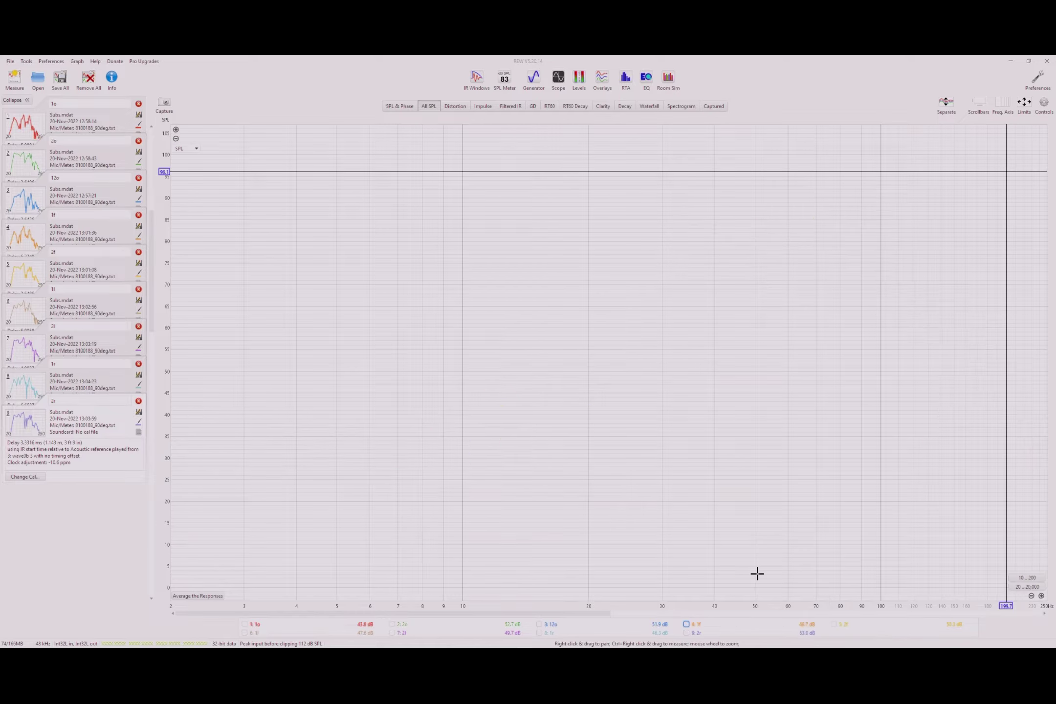
- Show the SPL traces of measurements 1, 4, 6 and 8 (1o, 1f, 1l and 1r) together
left_click(244, 624)
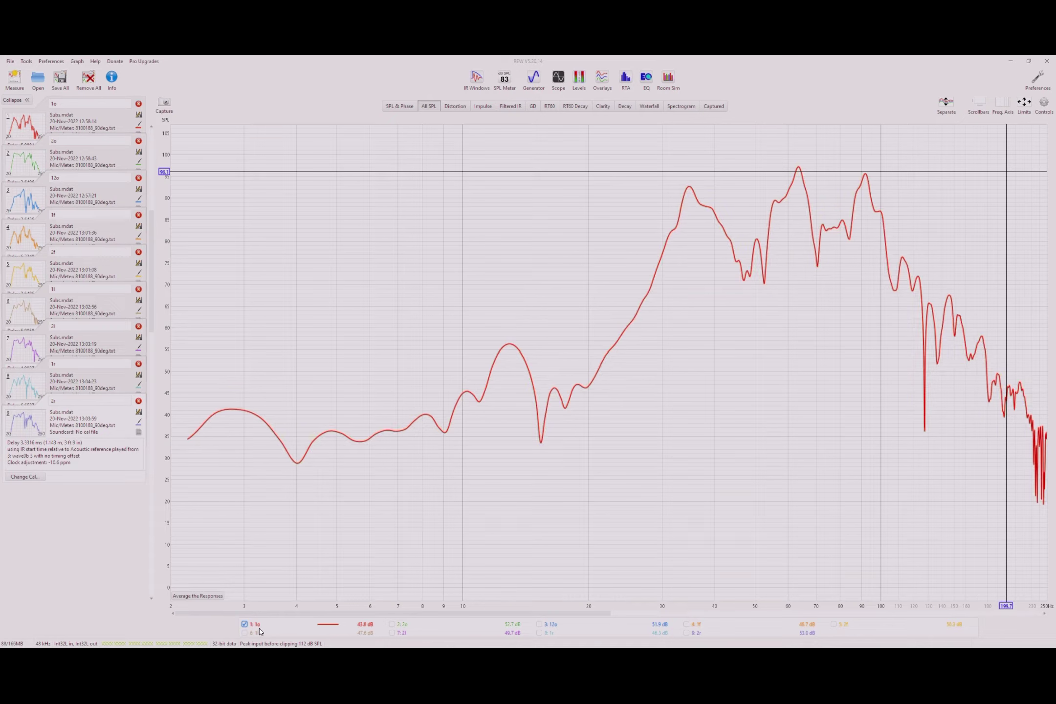
left_click(244, 633)
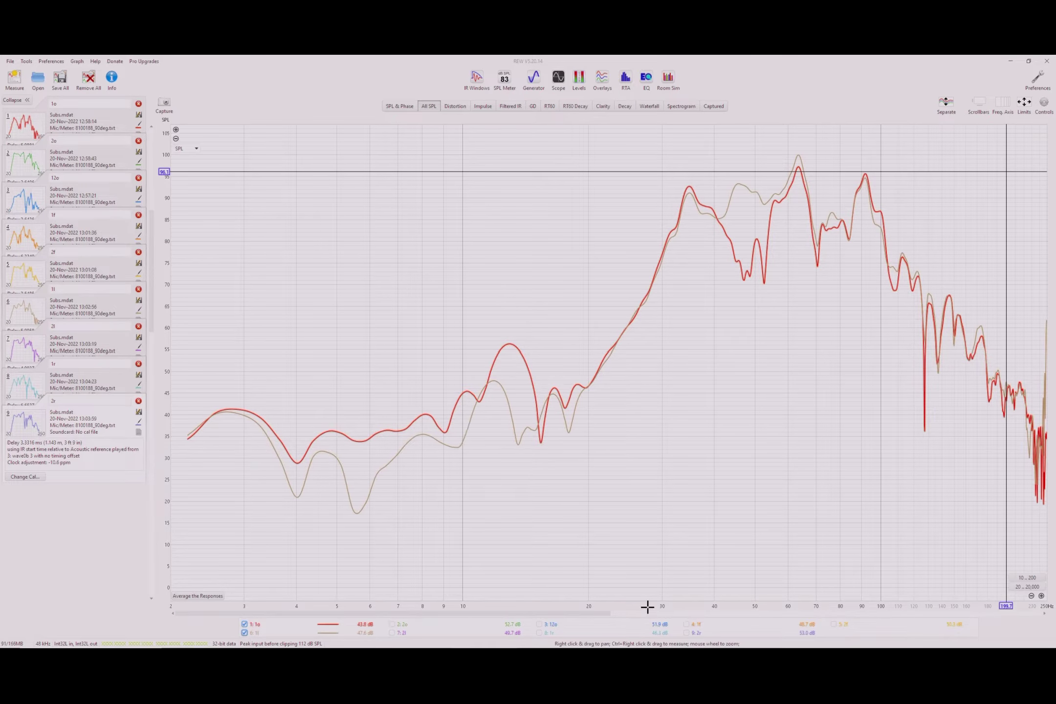
left_click(687, 625)
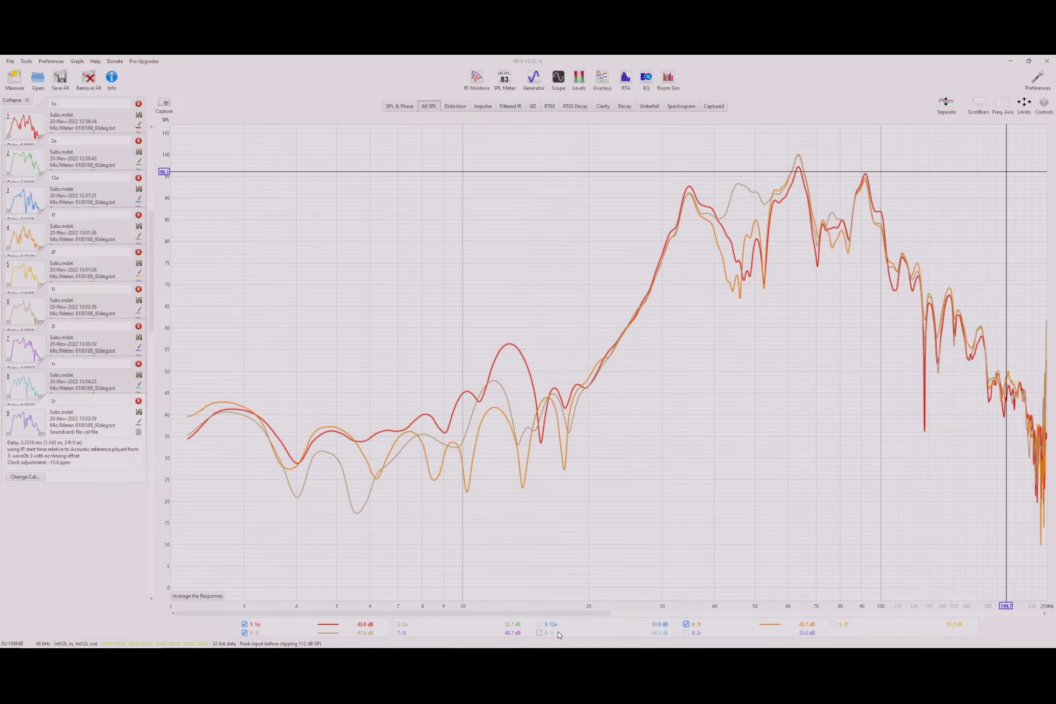
left_click(539, 633)
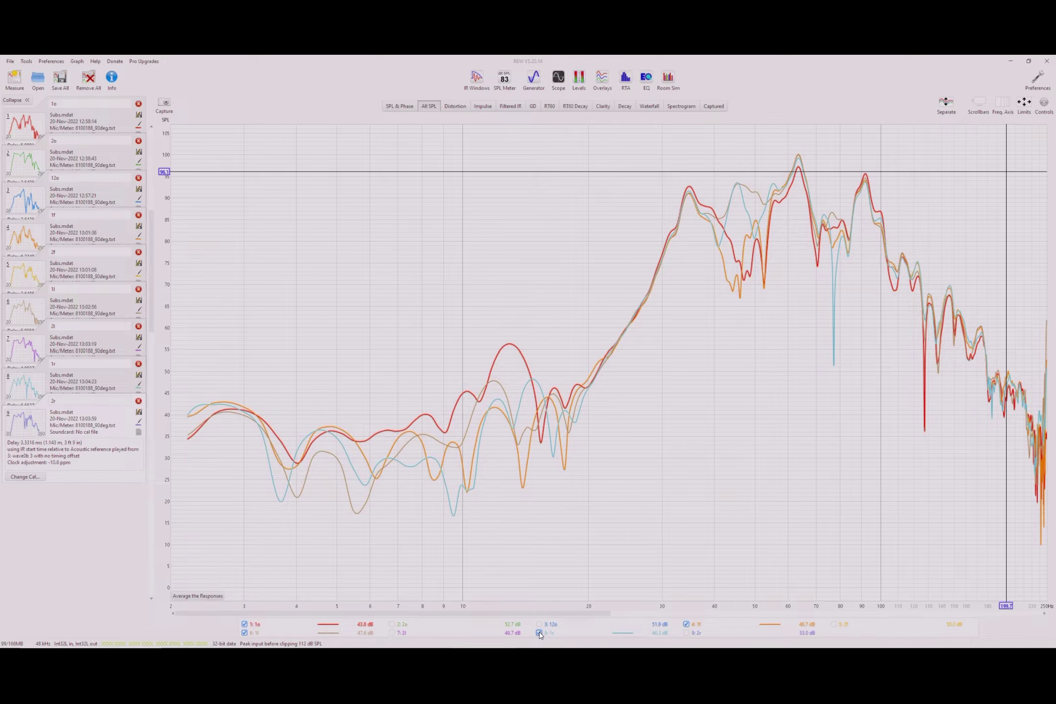
- Fit the SPL graph limits to the data, set the frequency range to 10–200 Hz, and inspect the individual traces
left_click(1025, 103)
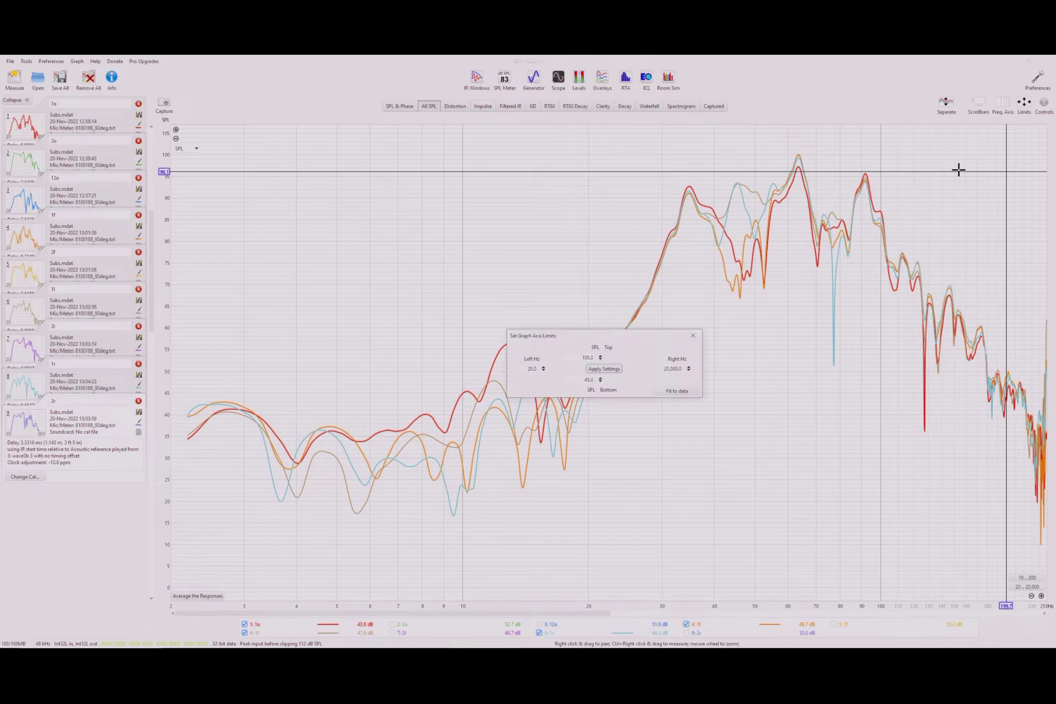
left_click(685, 392)
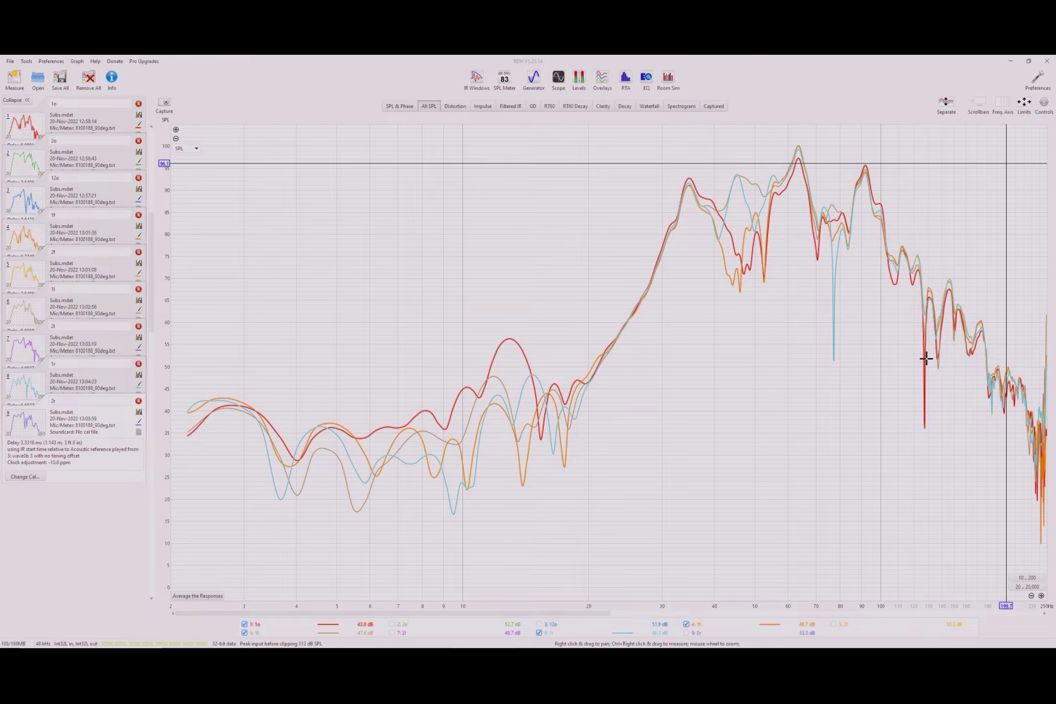
left_click(1022, 578)
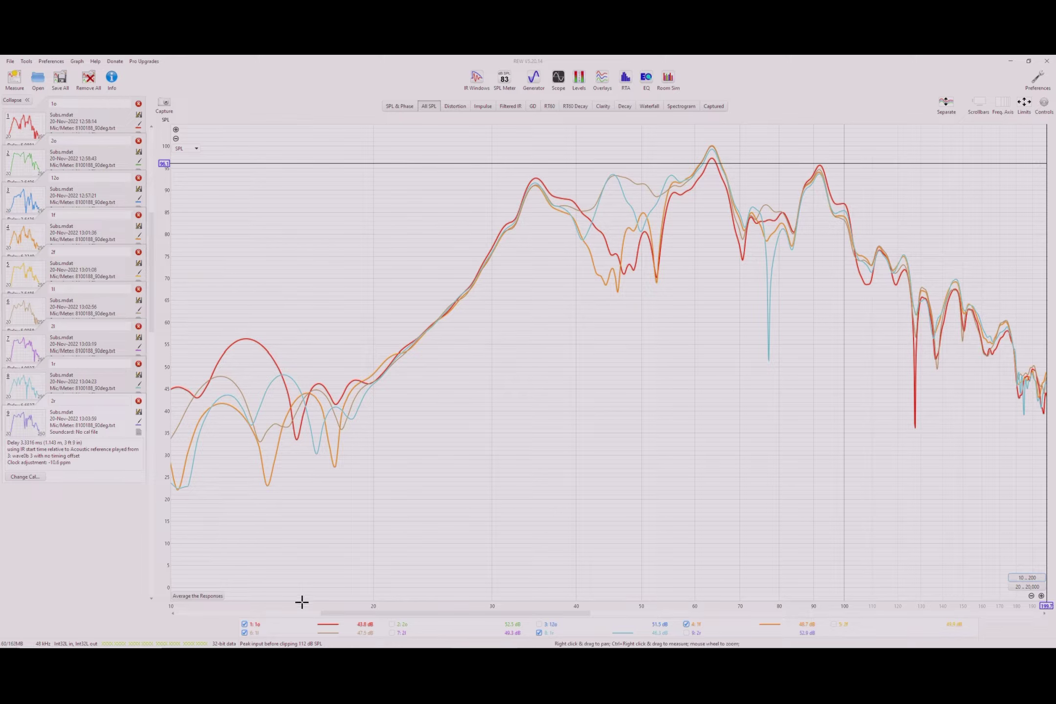
mouse_move(257, 625)
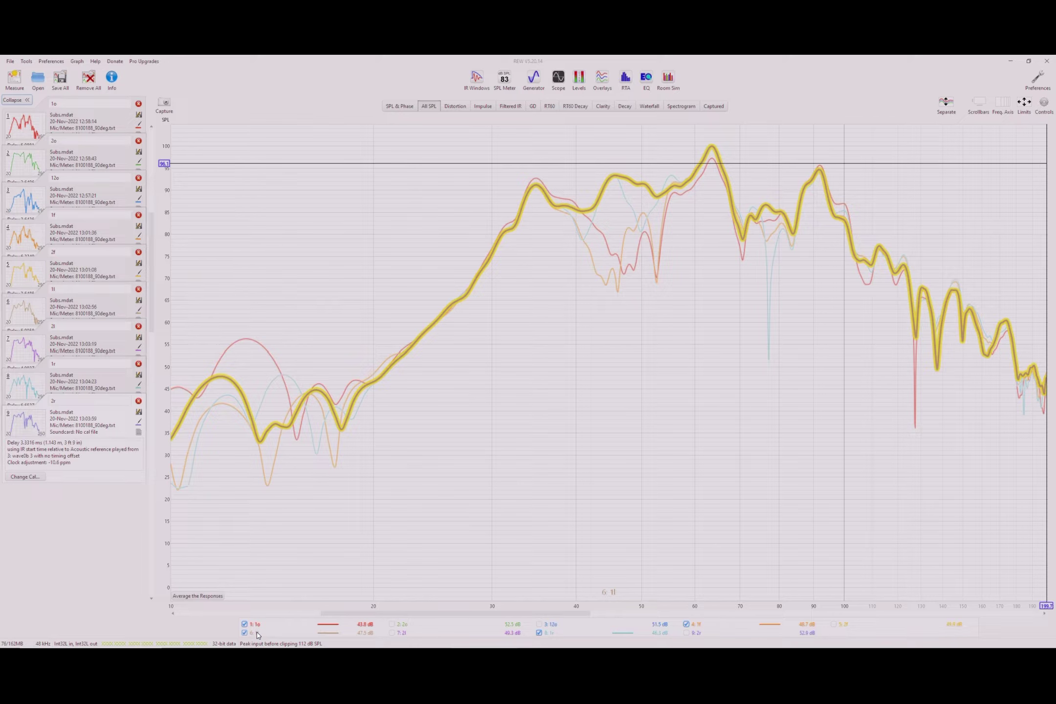
mouse_move(548, 635)
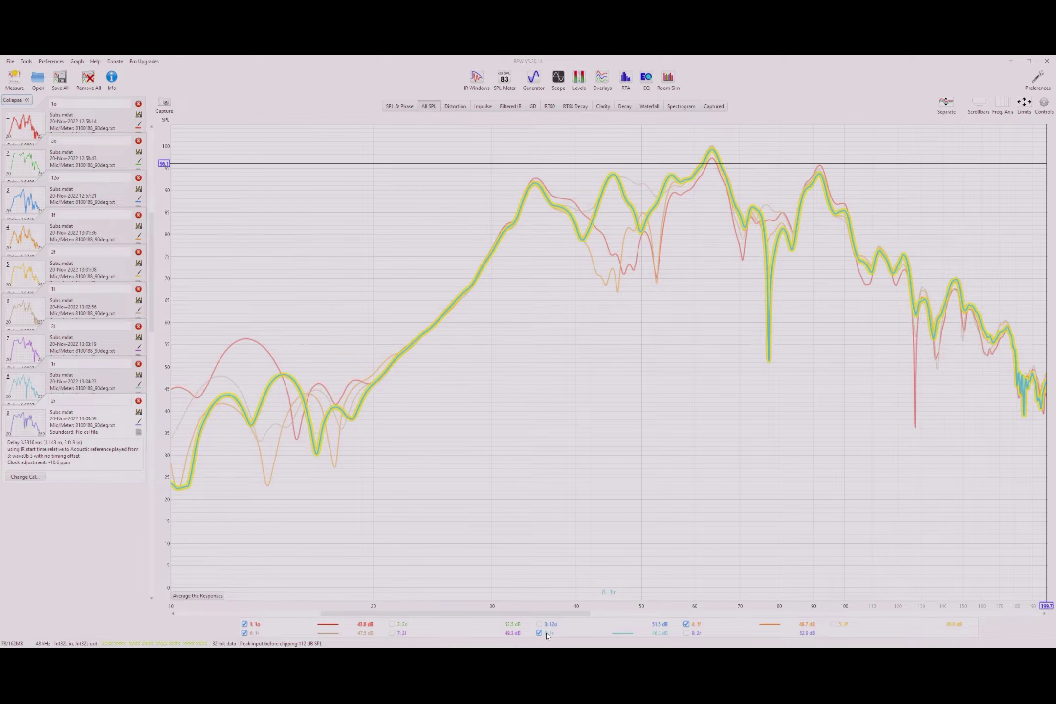
mouse_move(699, 627)
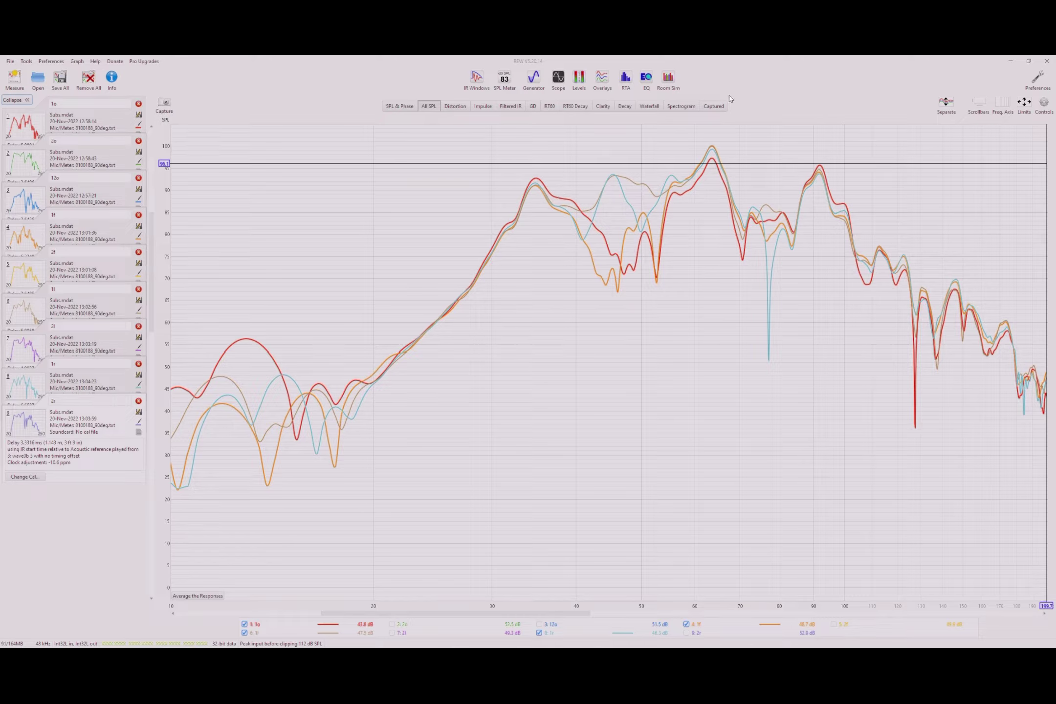
- Open the impulse overlays in a maximized window and clear all trace selections there
left_click(602, 84)
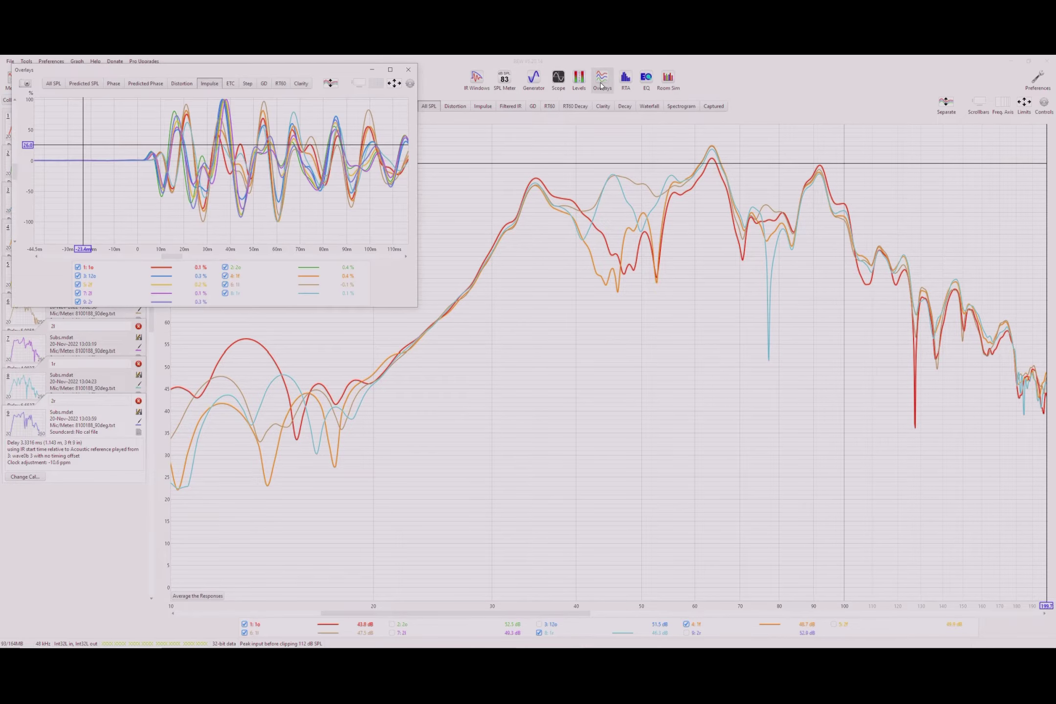
left_click(390, 69)
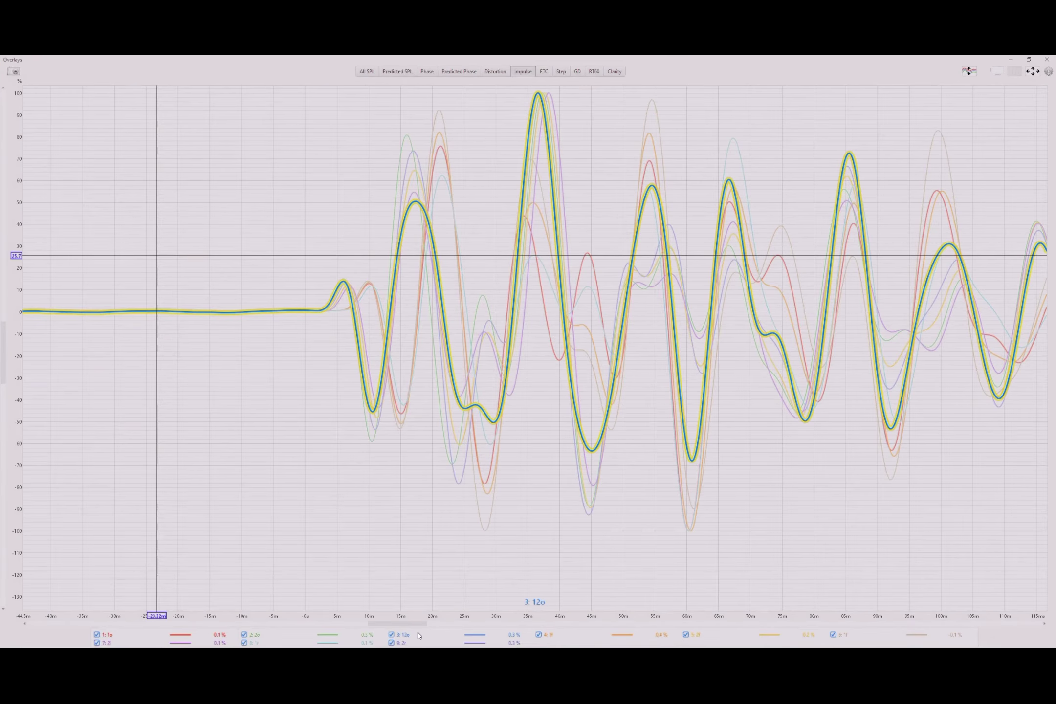
right_click(430, 638)
left_click(459, 571)
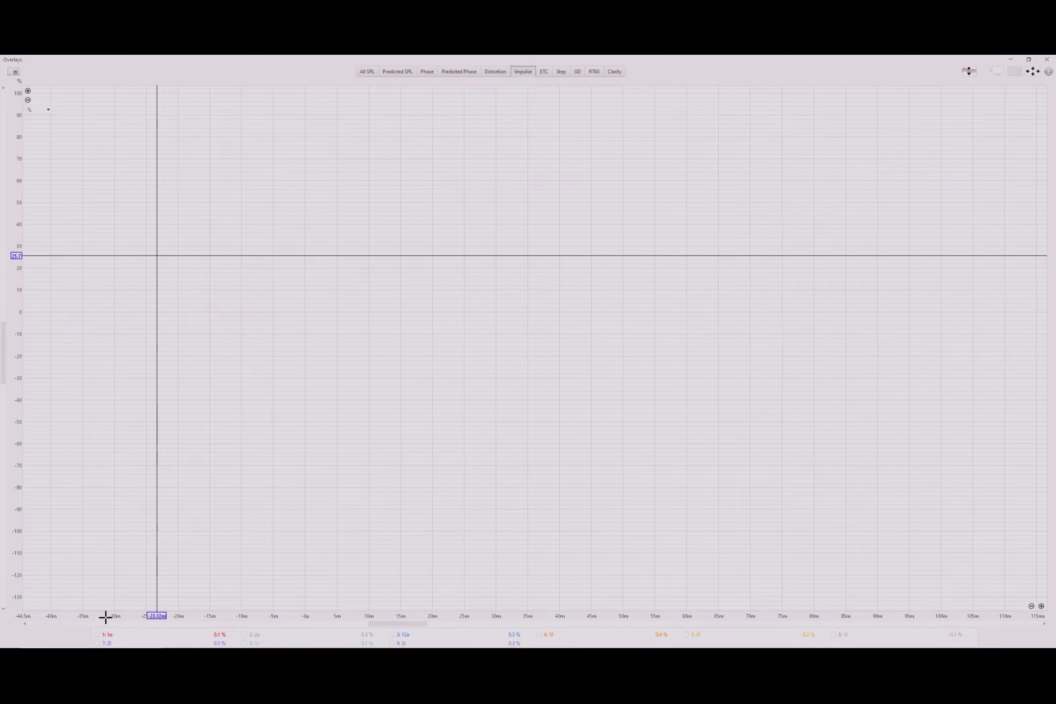
- Compare the impulse responses of measurements 1, 4, 6 and 8 at their first trough, and minimize the overlays
left_click(98, 635)
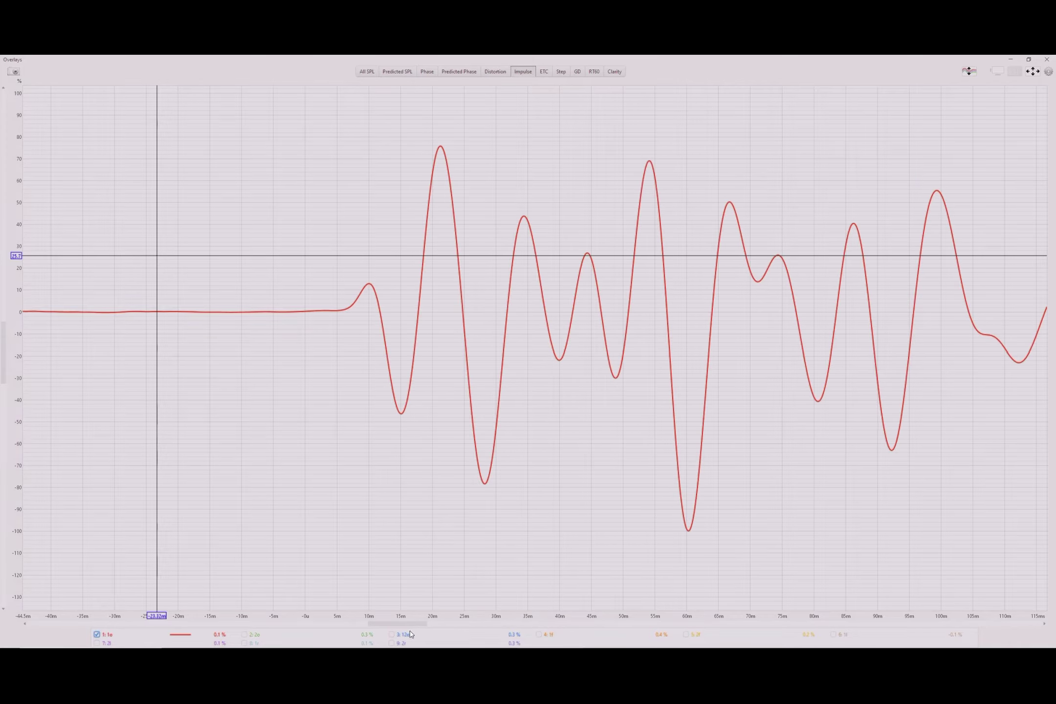
left_click(538, 635)
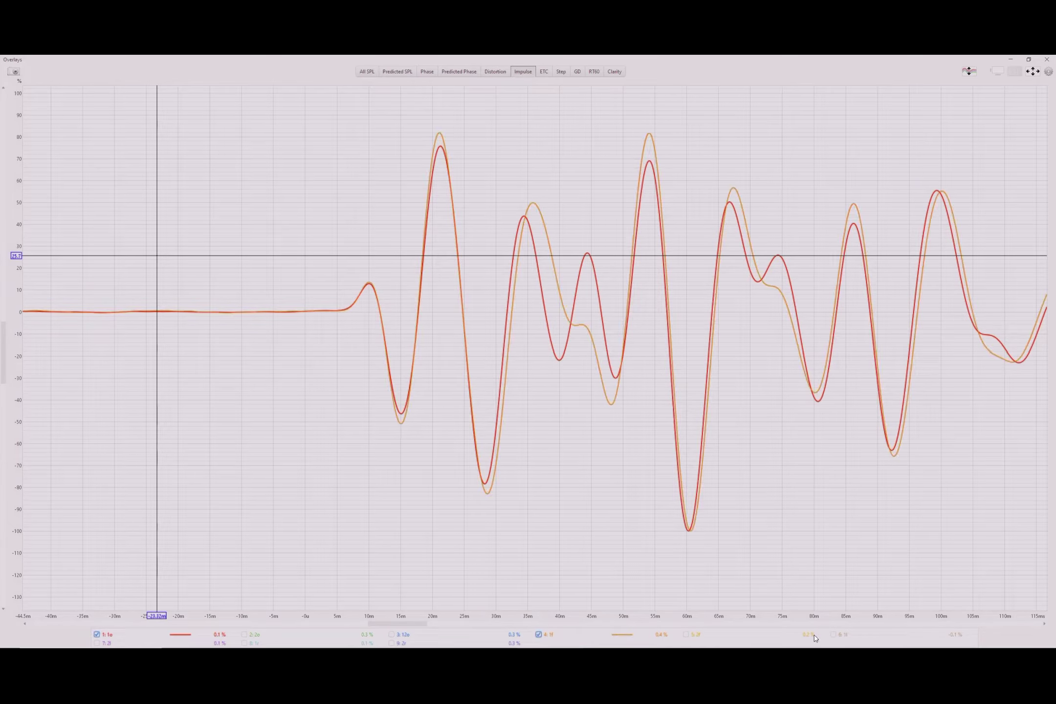
left_click(833, 635)
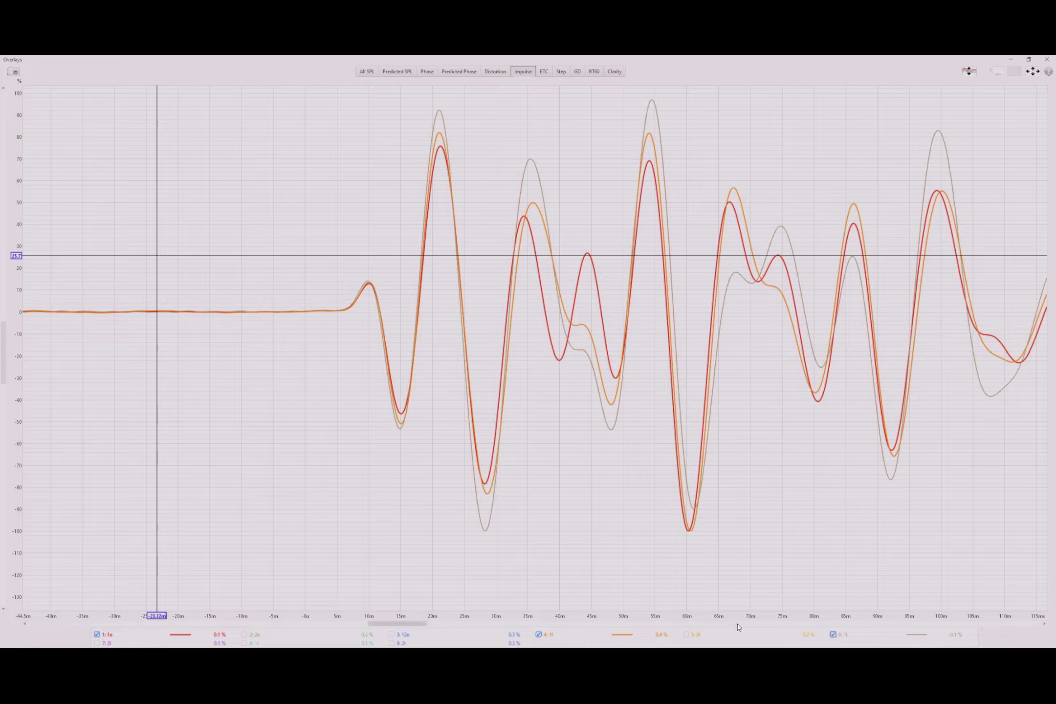
left_click(244, 644)
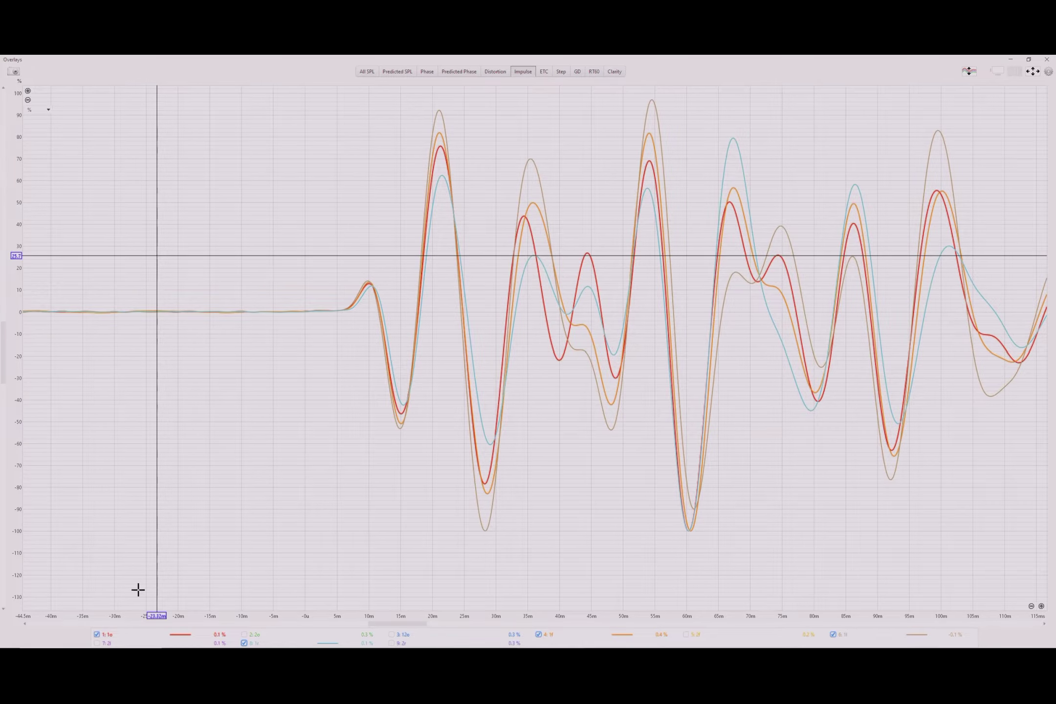
left_click(401, 414)
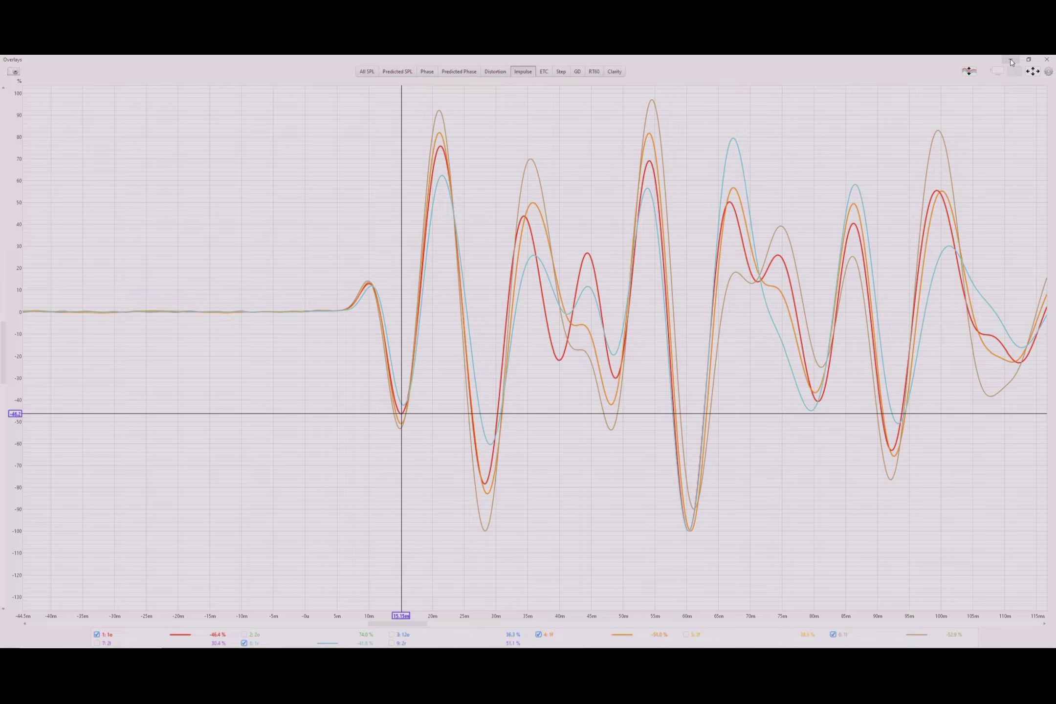
left_click(1011, 61)
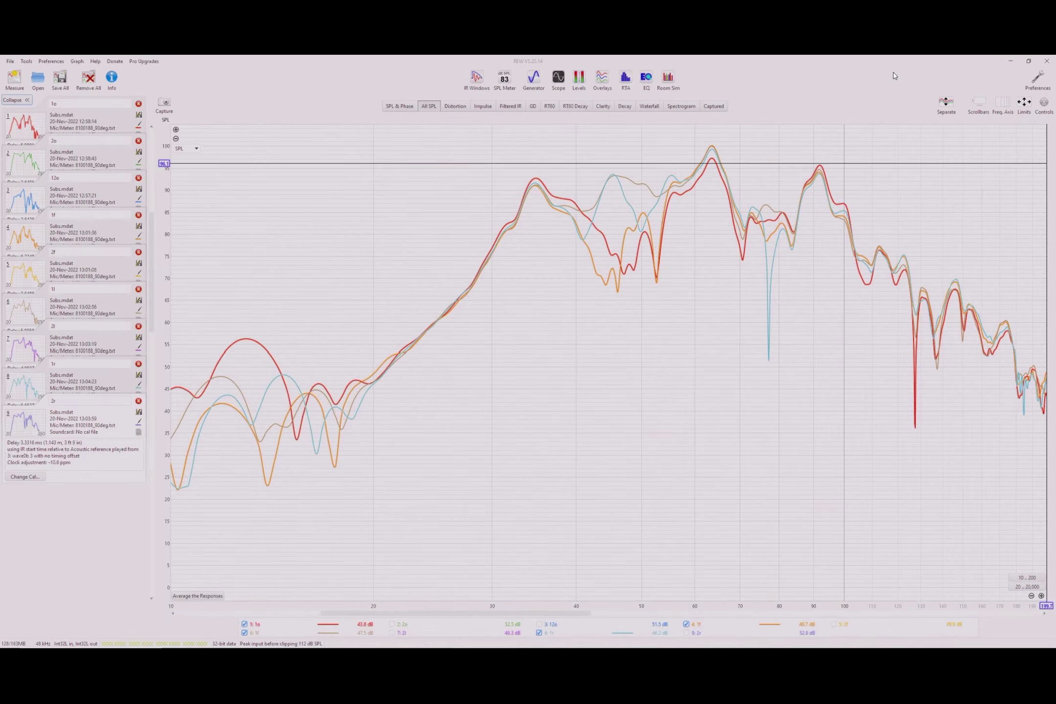
- Examine the delay details of measurement 1 in the measurement list
left_click(107, 126)
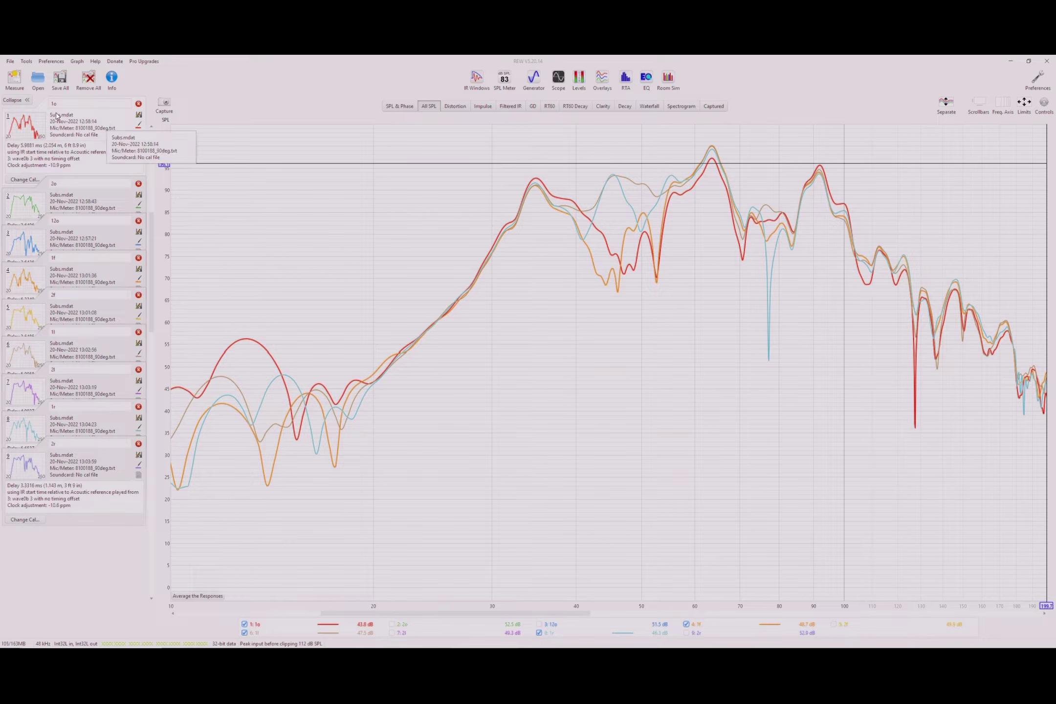
left_click(54, 271)
left_click(101, 119)
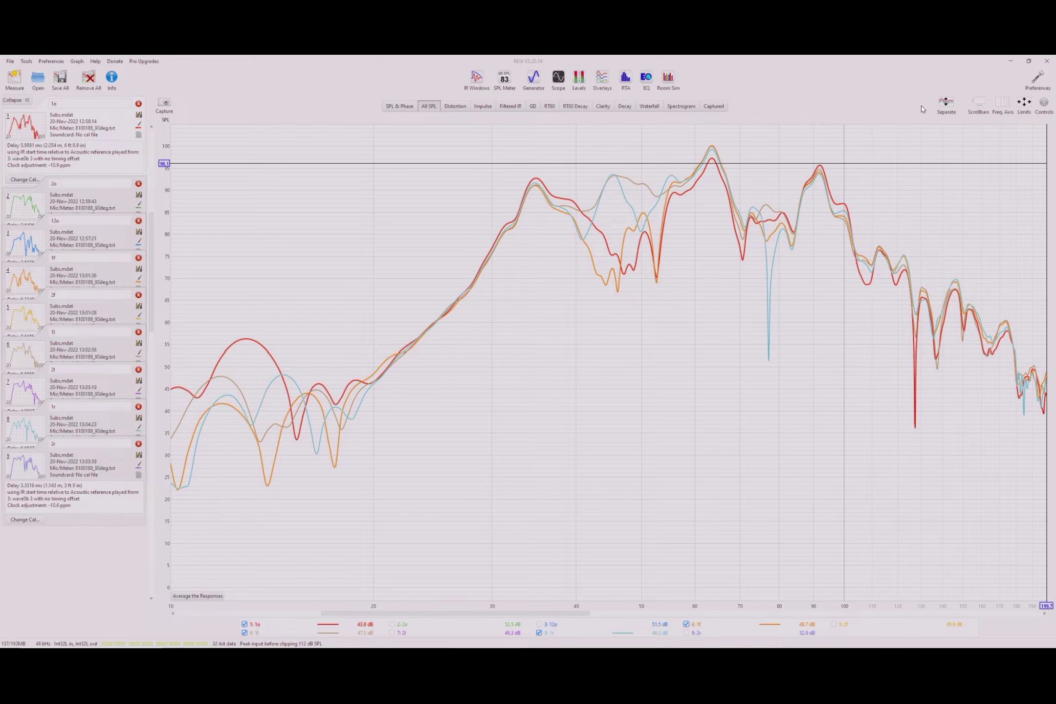
- Show the SPL graph's measurement actions and shrink the main window to cover only one side of the desktop
left_click(1044, 103)
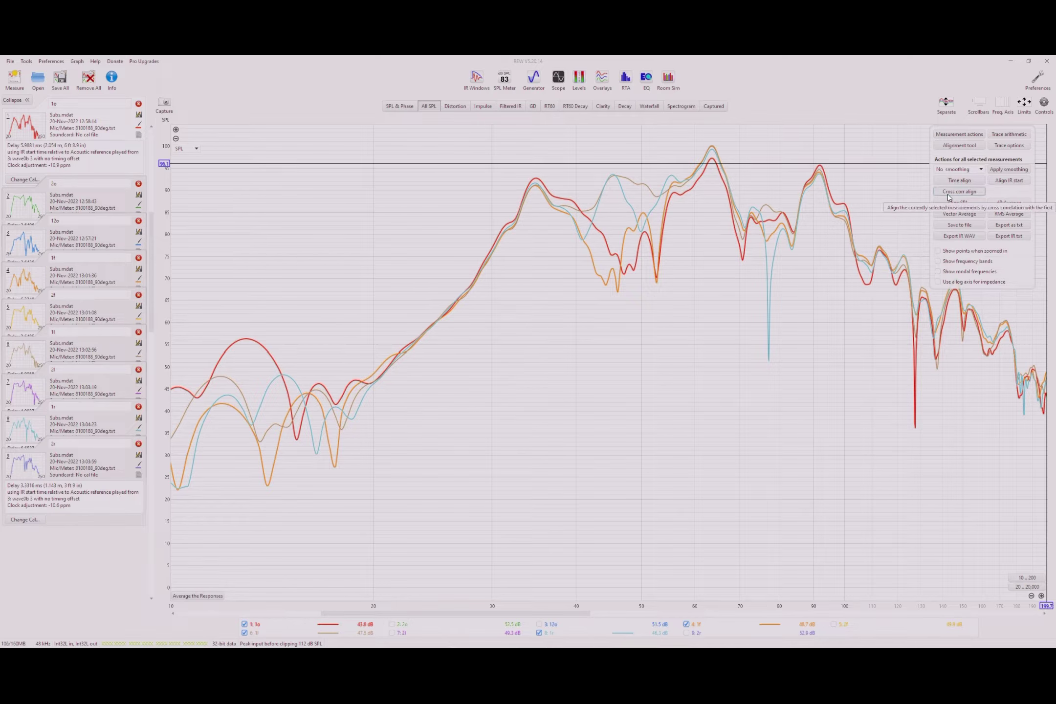
left_click(1029, 61)
left_click_drag(802, 140, 879, 94)
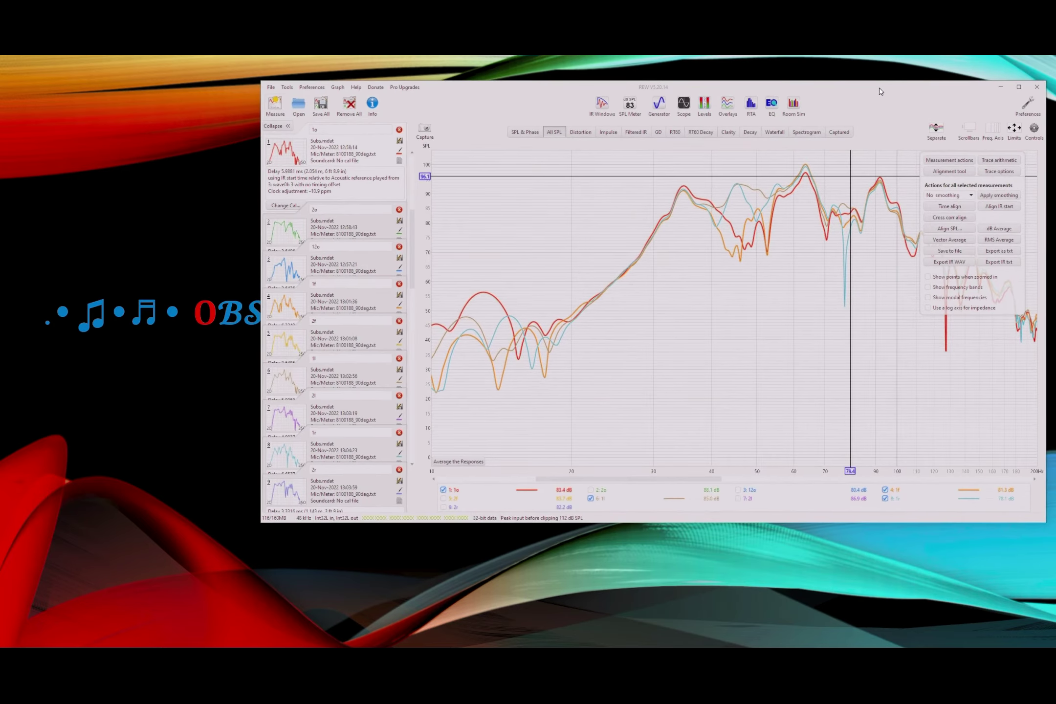
left_click_drag(259, 81, 488, 63)
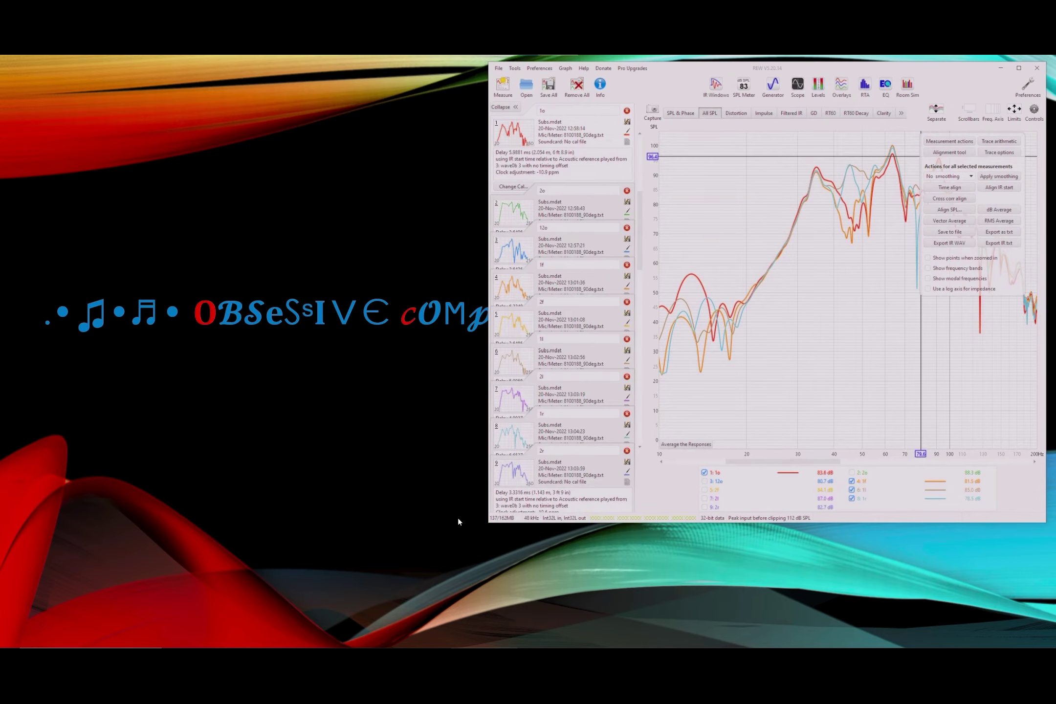
- Bring back the overlays window and resize it to sit beside the SPL graph
left_click(538, 644)
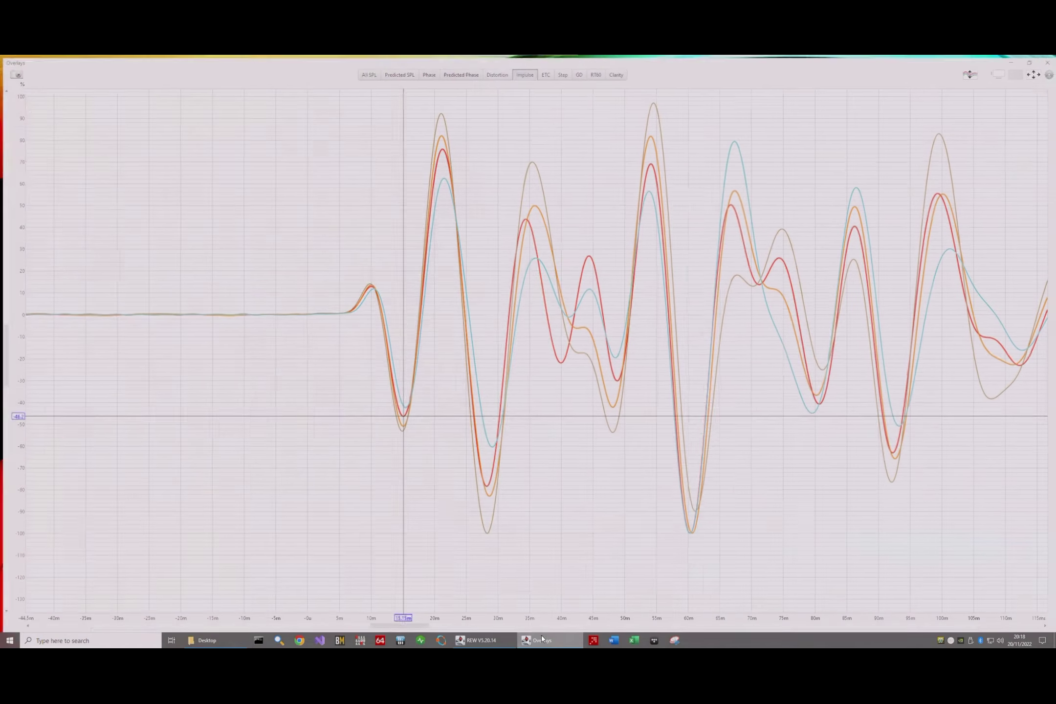
left_click(1029, 59)
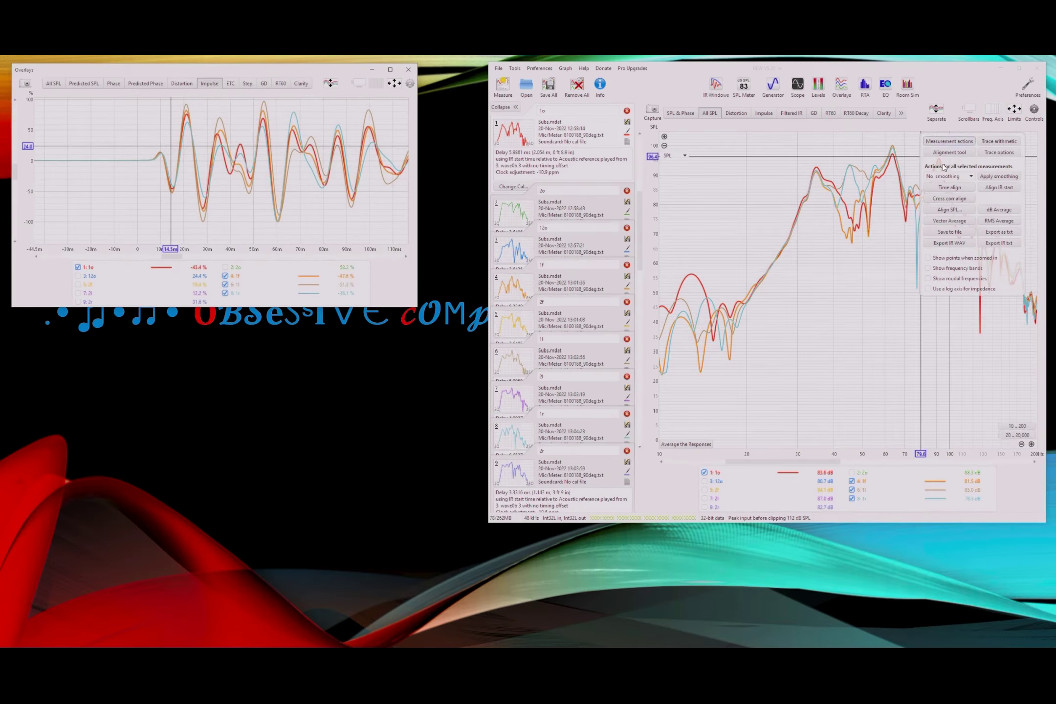
left_click_drag(195, 71, 184, 63)
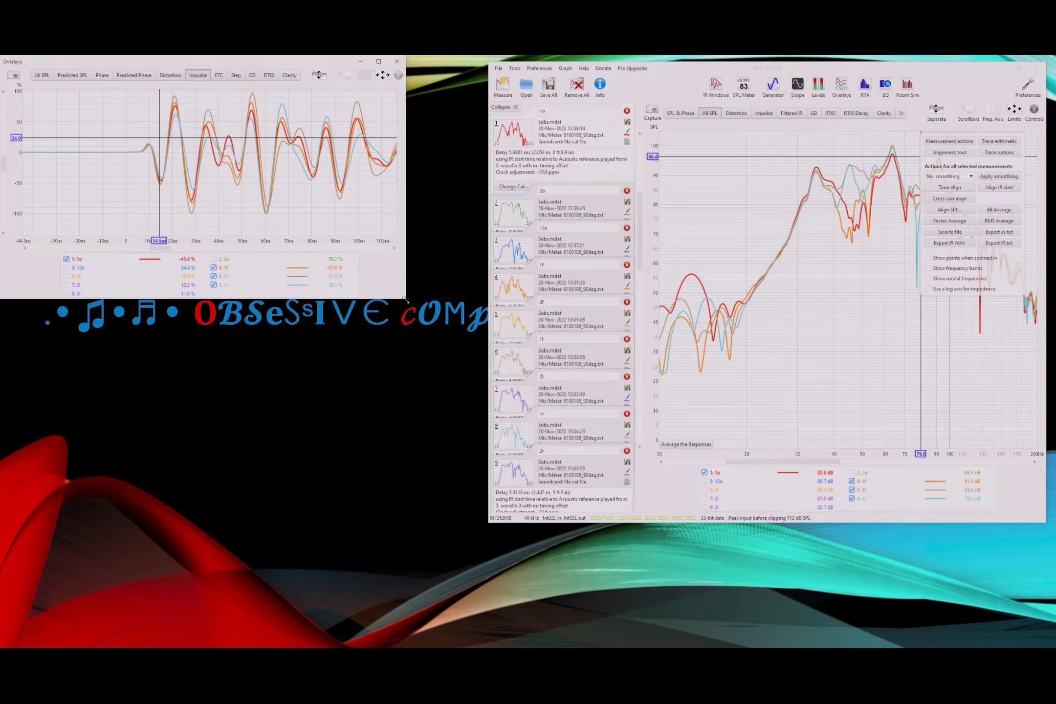
left_click_drag(405, 299, 635, 523)
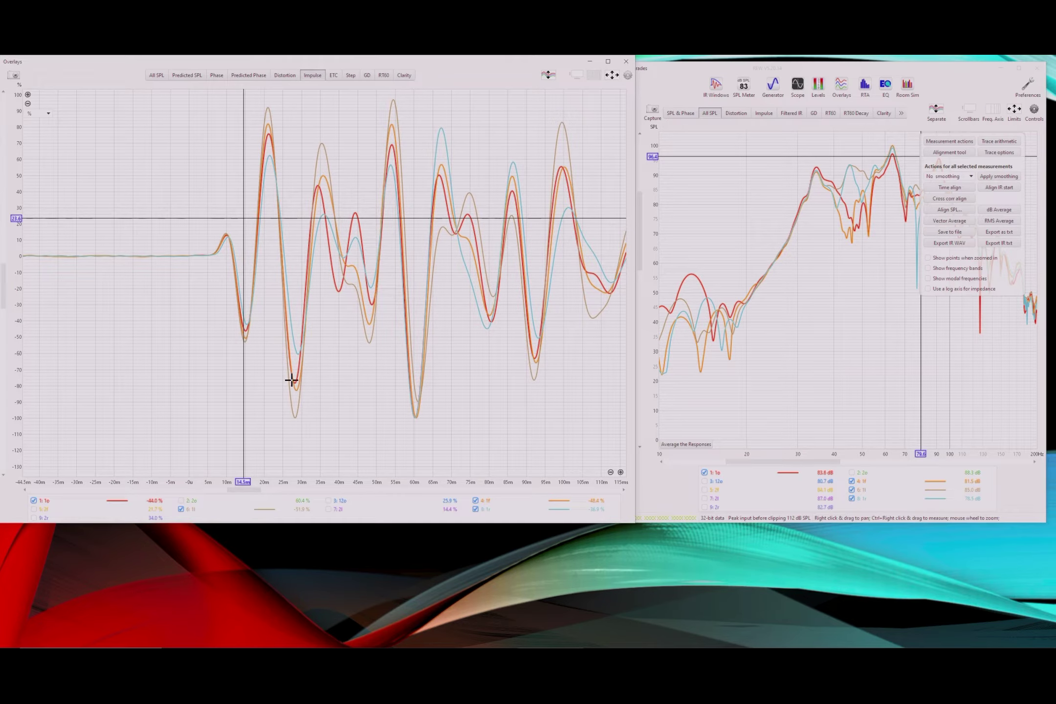
- Mark the first trough of the overlaid impulses and align the selected measurements by cross correlation
left_click(245, 333)
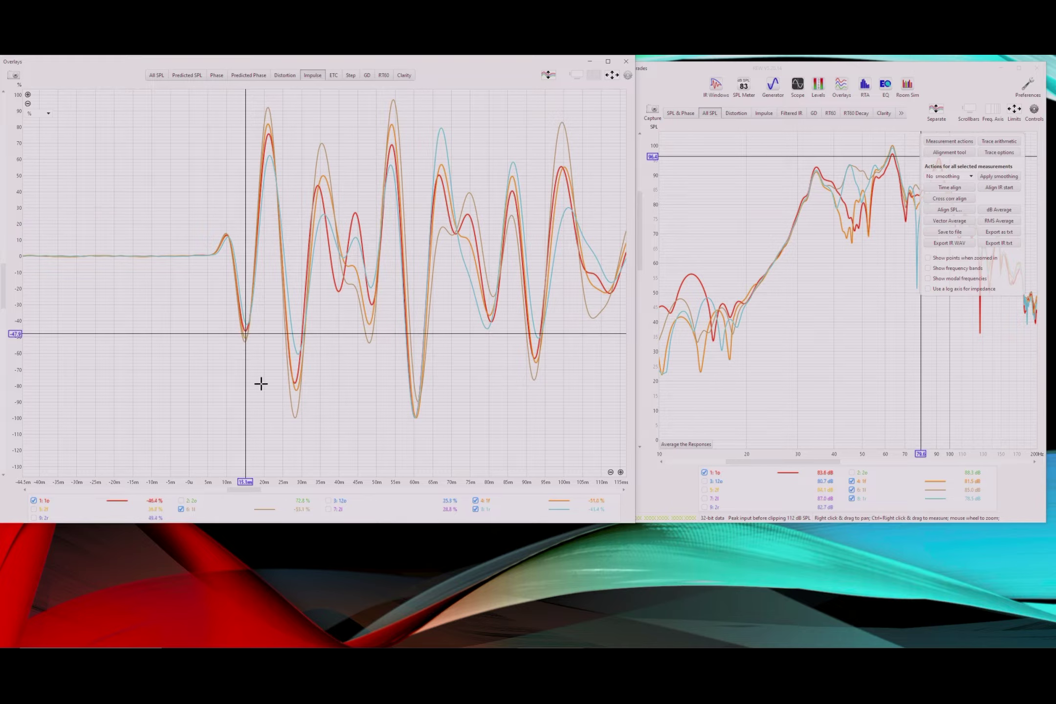
left_click(939, 199)
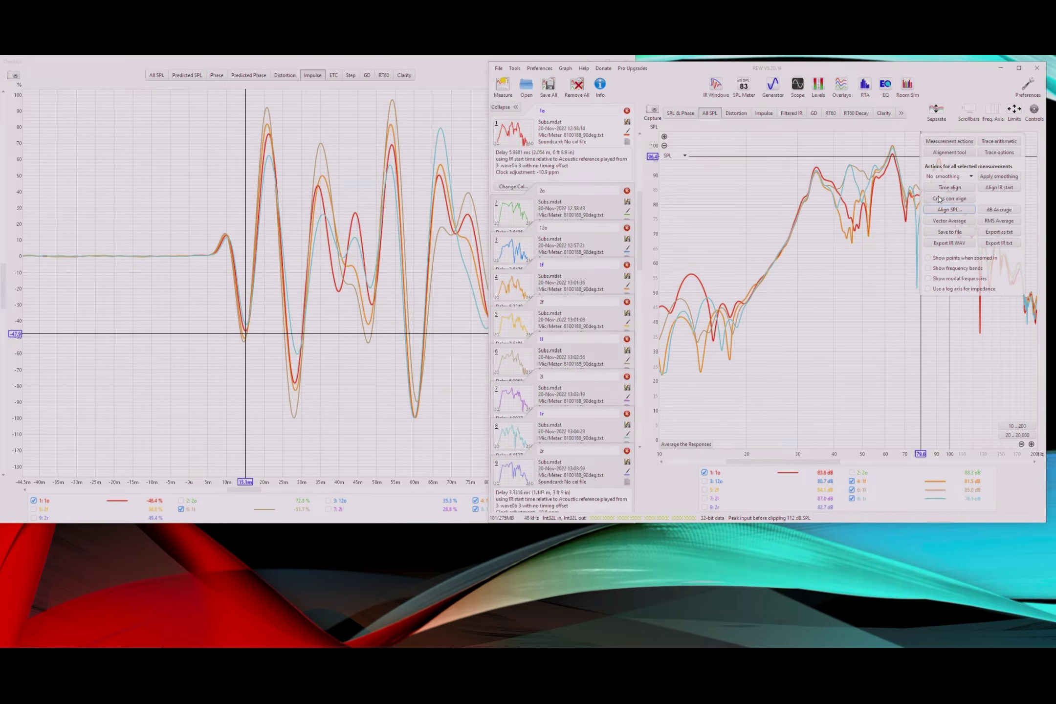
left_click(940, 200)
left_click(942, 199)
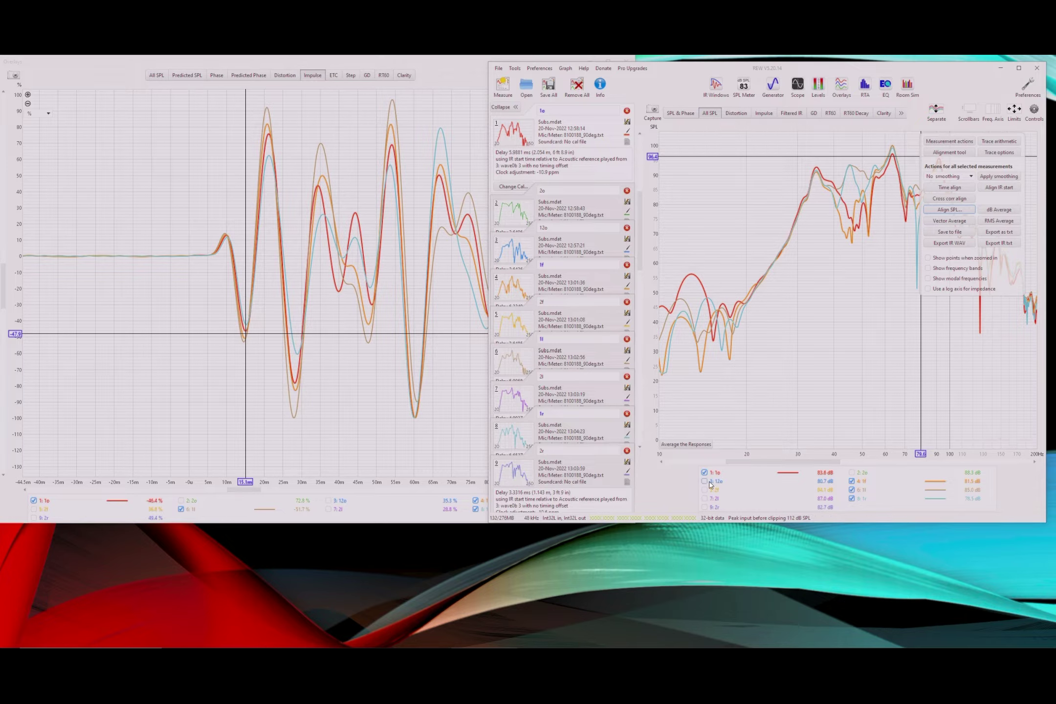
- Maximize the main window, create a vector average of 1o, 1f, 1l and 1r, and name it Sub1
mouse_move(712, 478)
left_click(1019, 68)
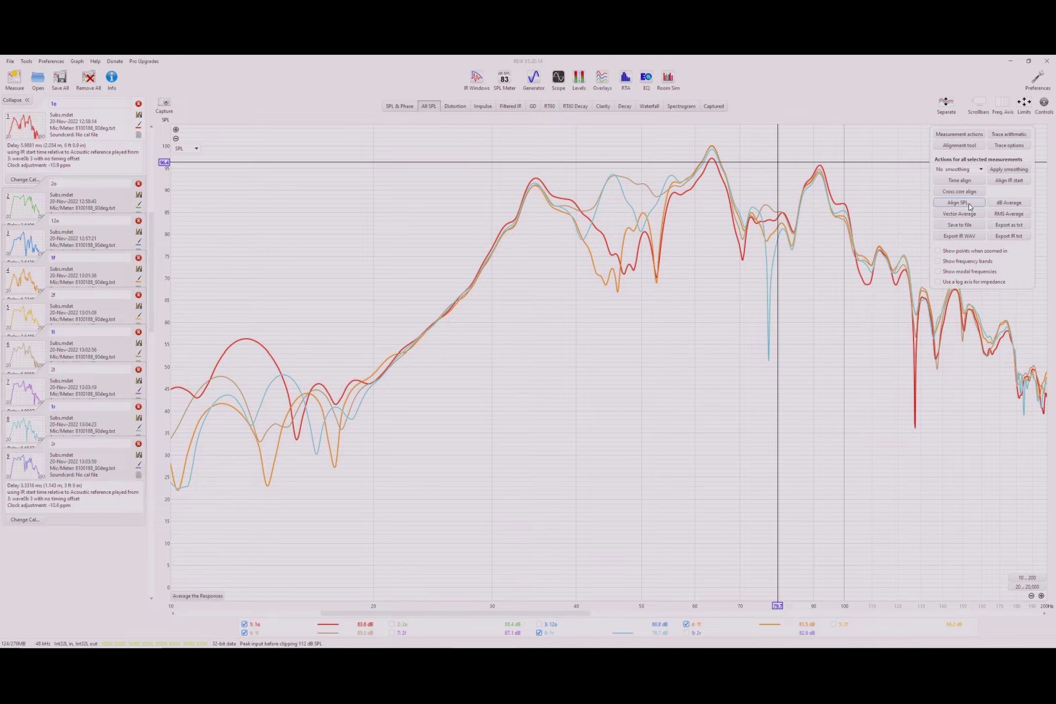
left_click(959, 214)
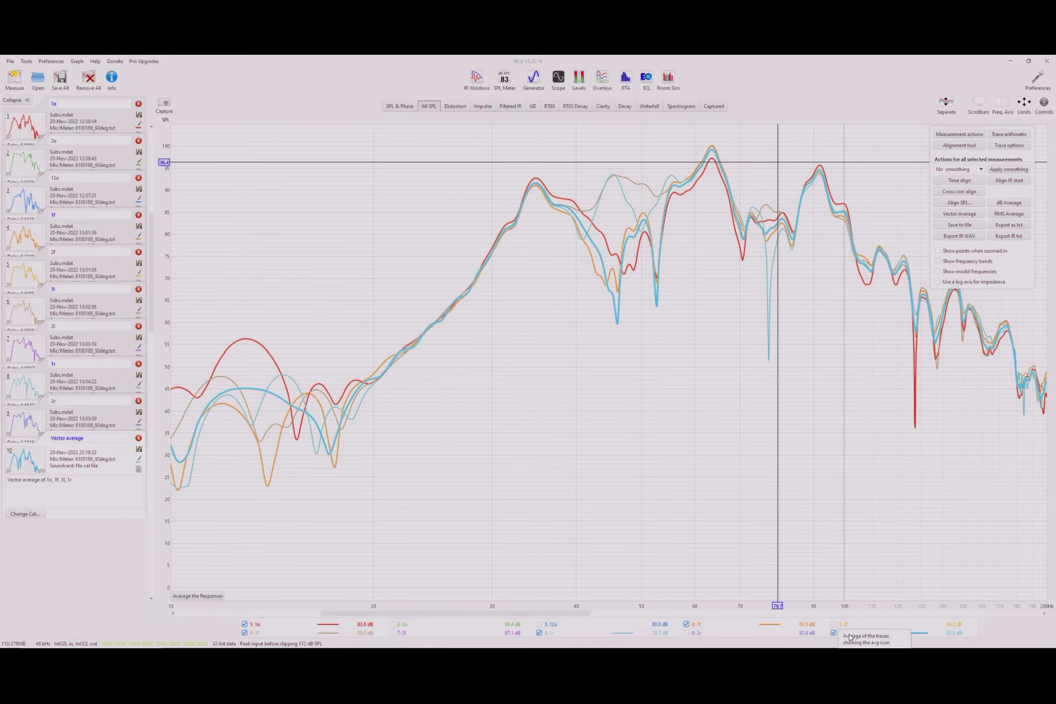
left_click(107, 440)
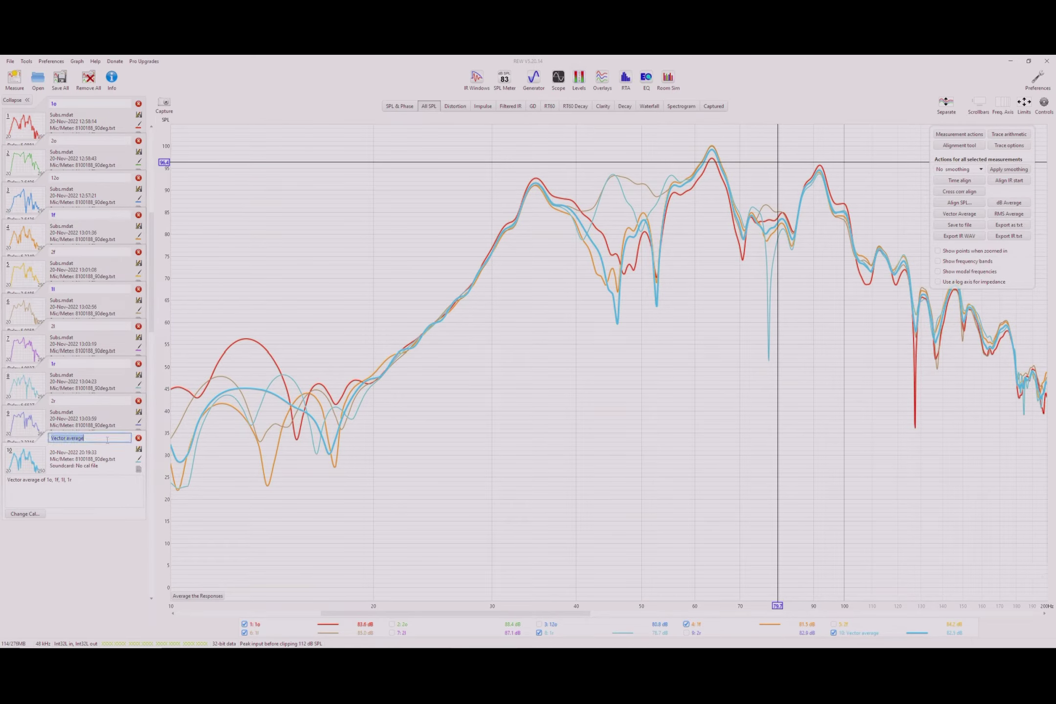
type("Sub1")
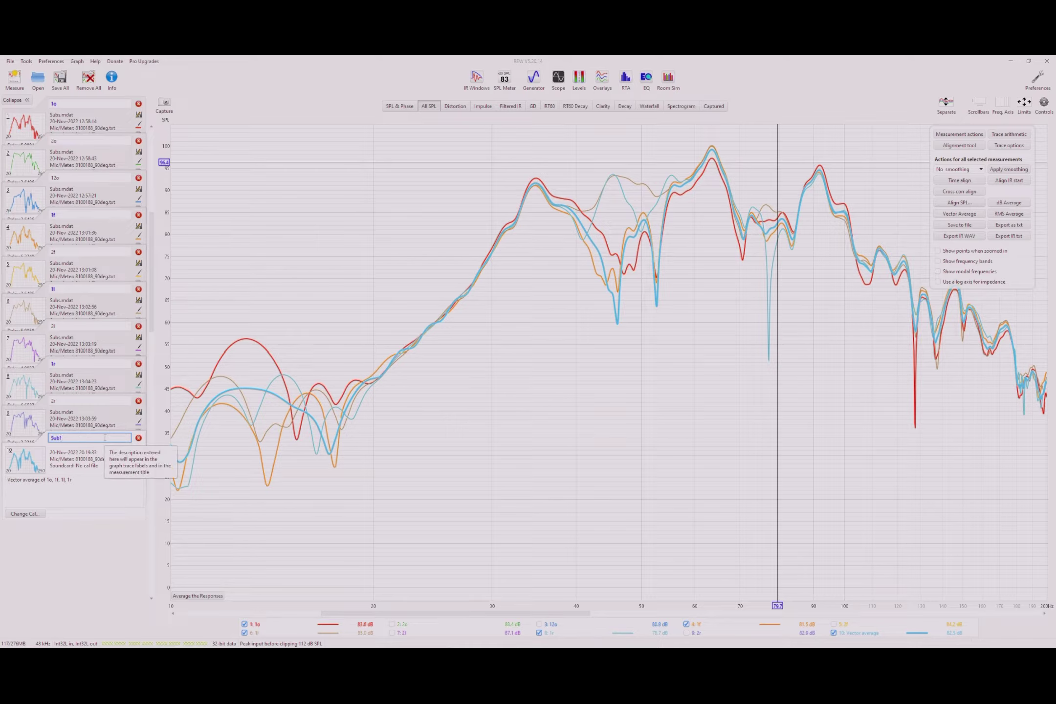
- Clear all traces from the SPL graph and show only measurements 2o, 2f, 2l and 2r
key("Return")
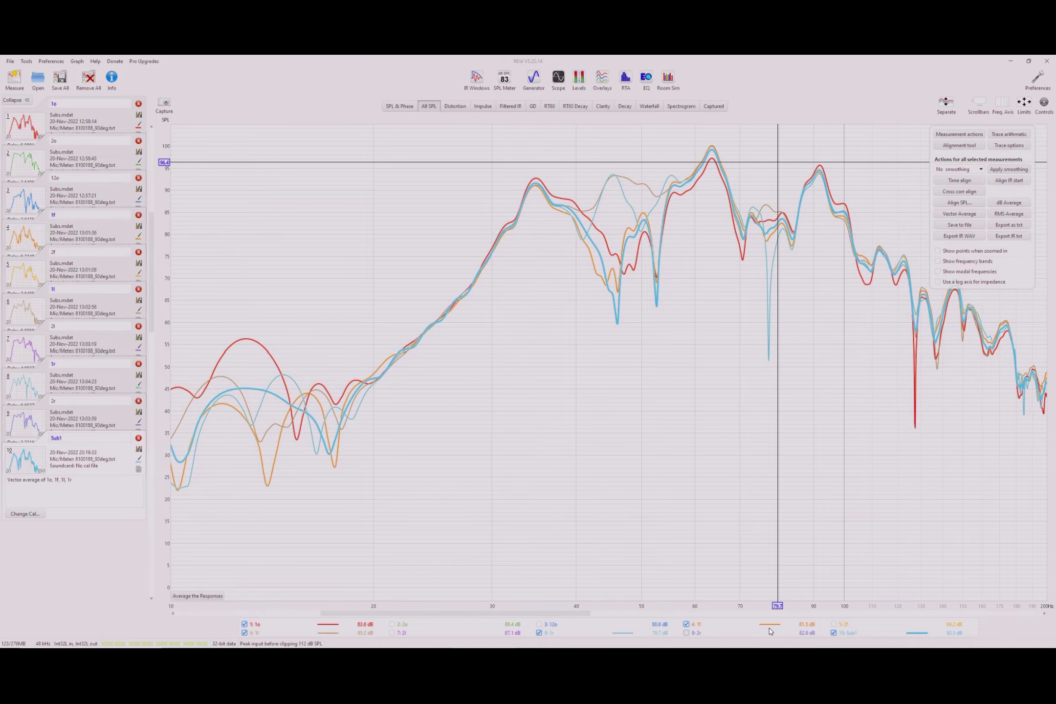
mouse_move(835, 632)
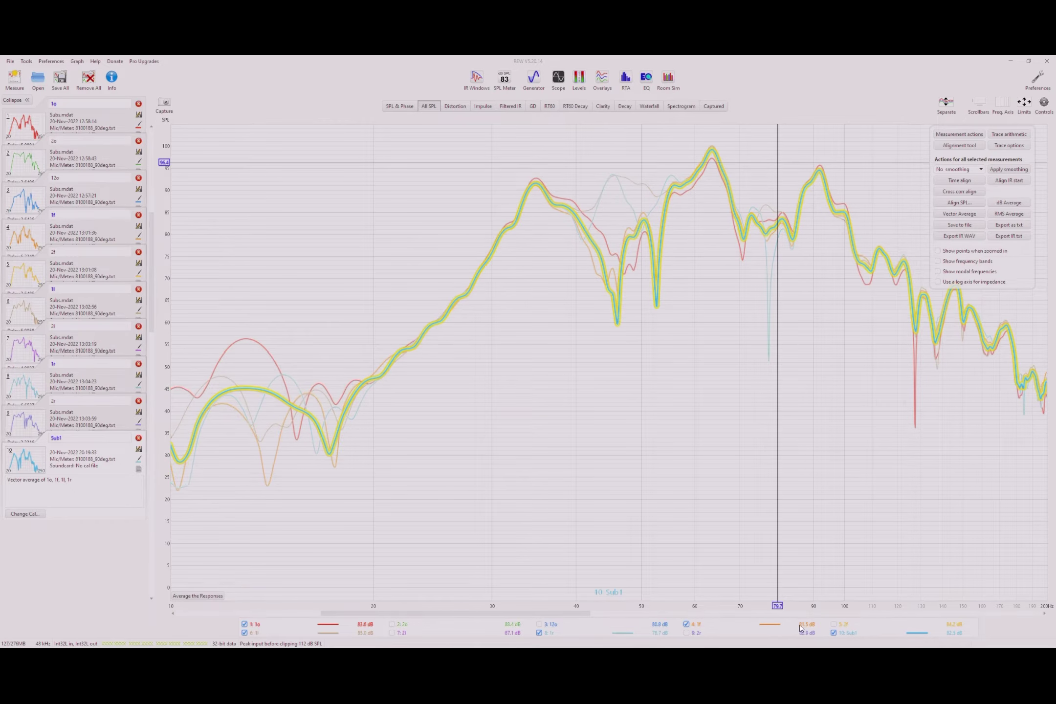
mouse_move(720, 627)
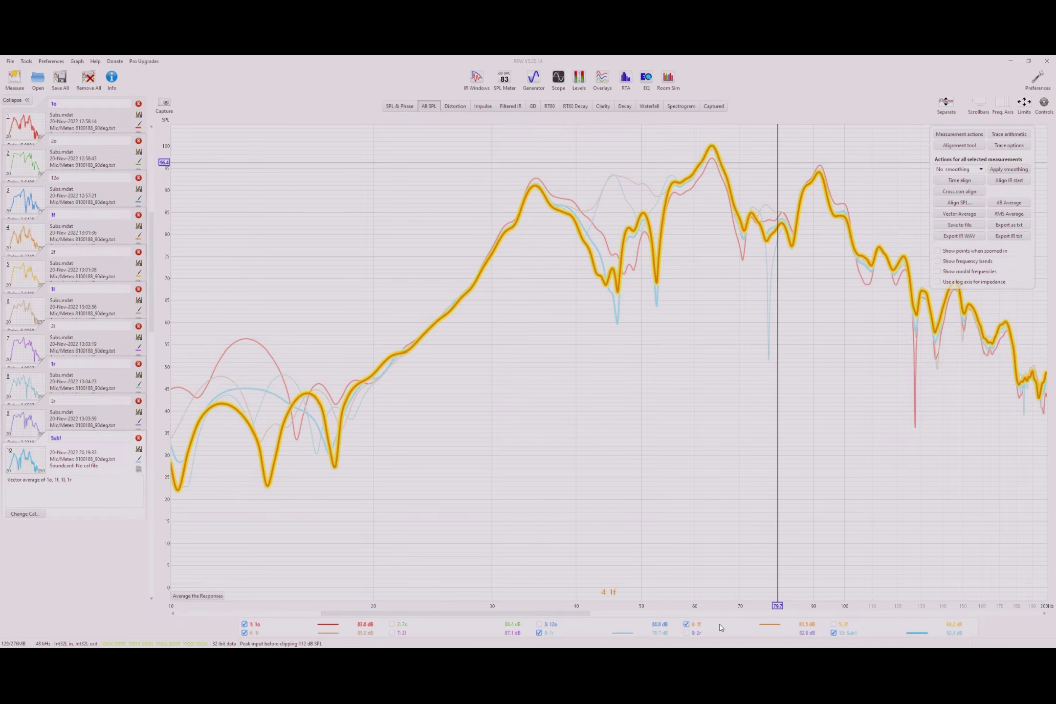
right_click(621, 621)
left_click(650, 574)
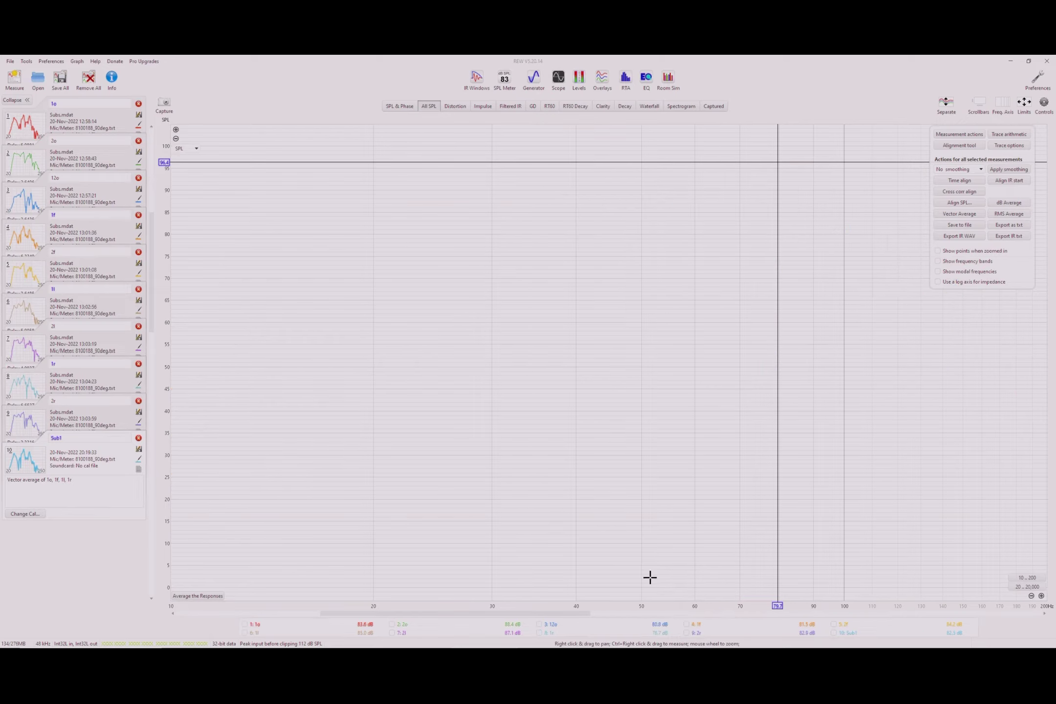
left_click(392, 625)
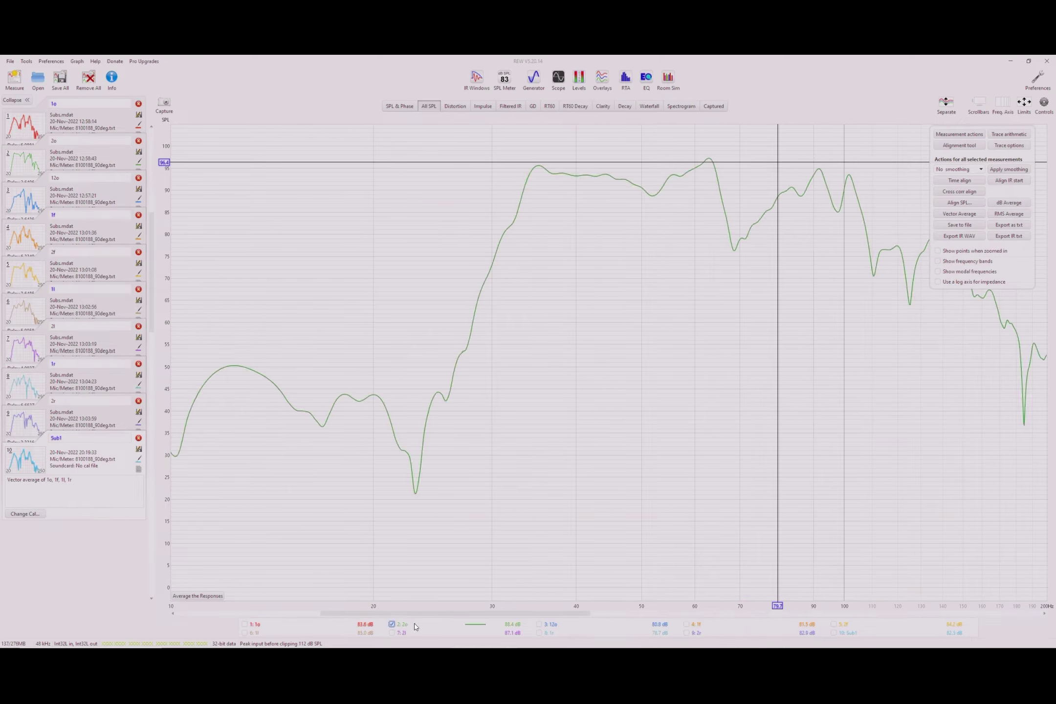
left_click(834, 624)
left_click(391, 633)
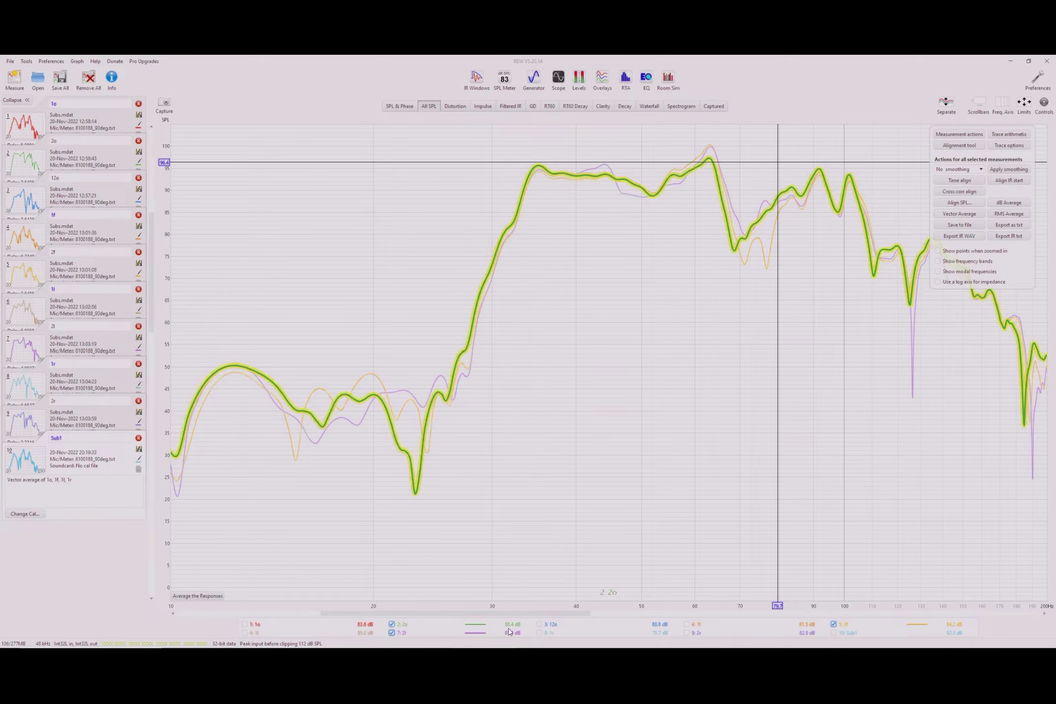
left_click(687, 633)
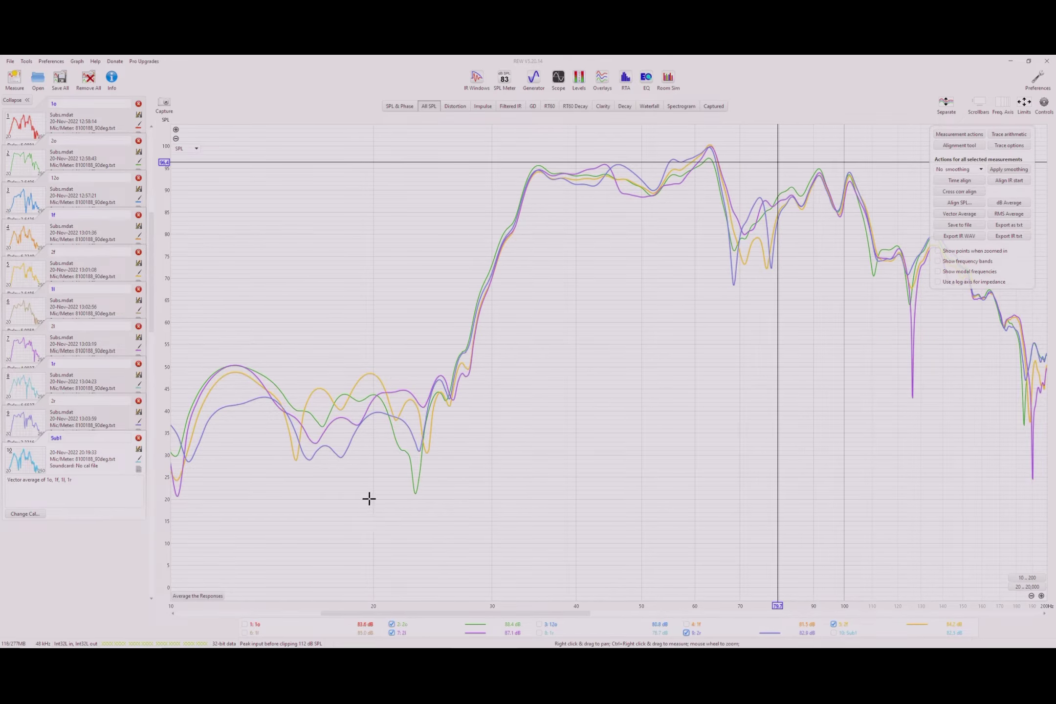
- Select measurement 2o and align the four displayed measurements by cross correlation
left_click(90, 165)
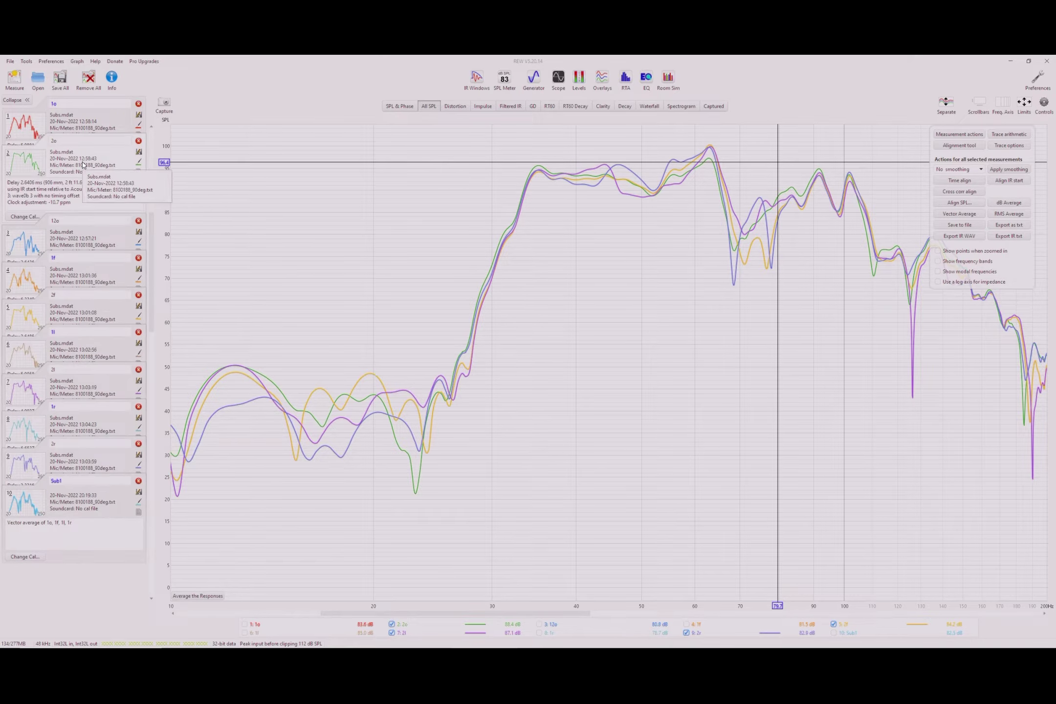
left_click(959, 193)
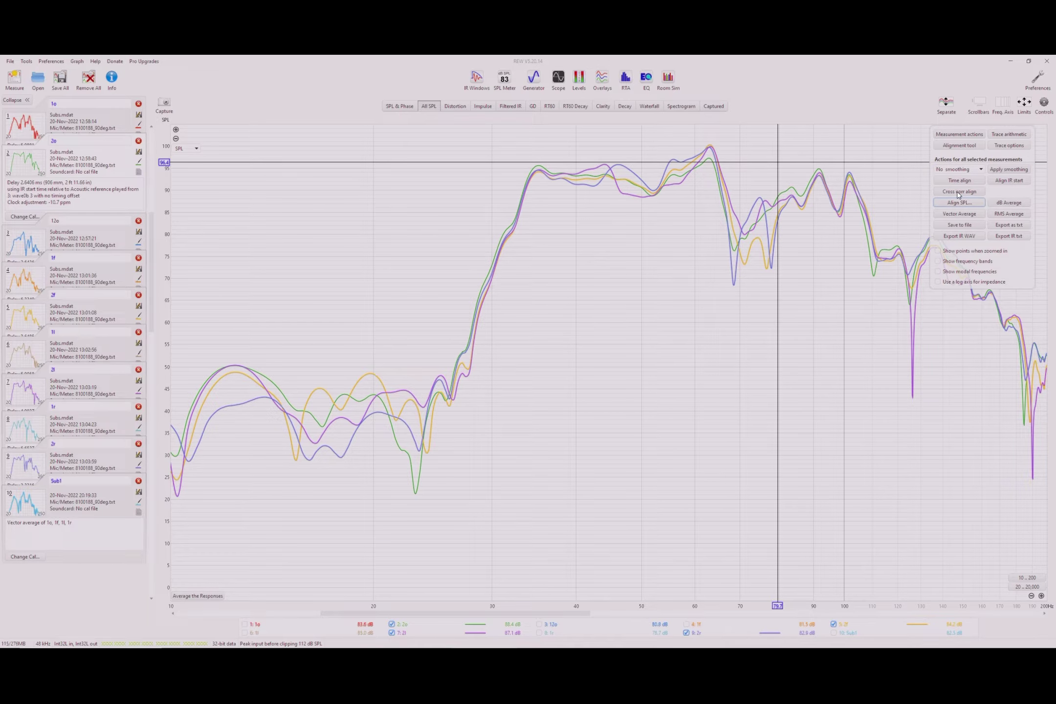
- Restore the main window to its smaller size and overlay only the 2o, 2f, 2l and 2r impulses in the overlays window
left_click(1029, 62)
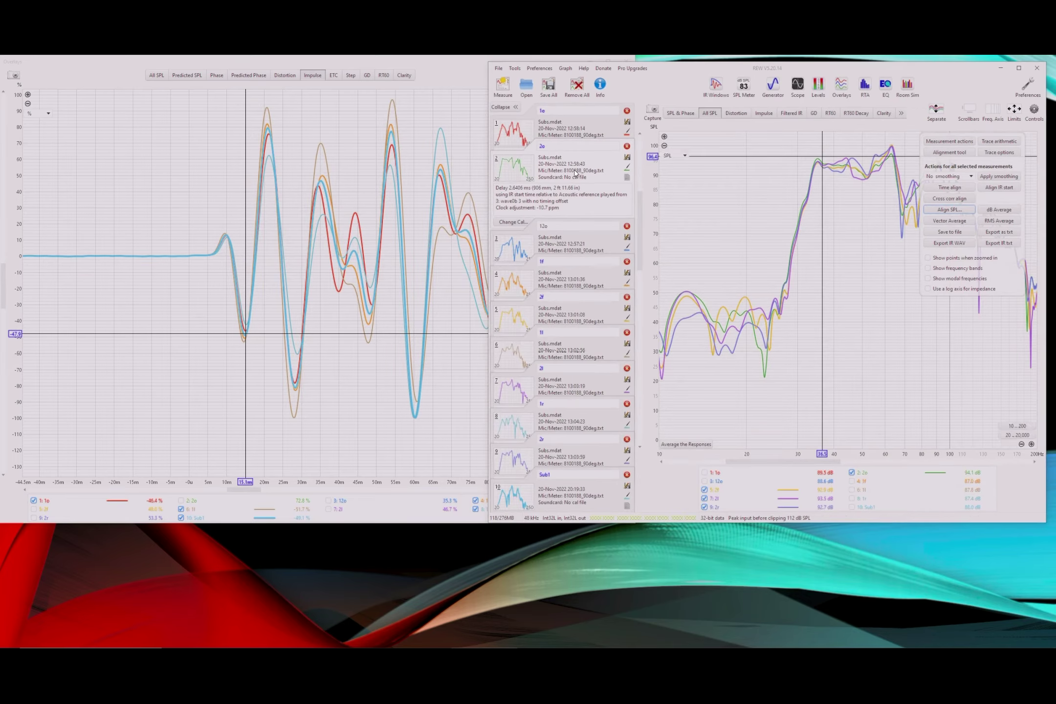
right_click(225, 505)
left_click(239, 517)
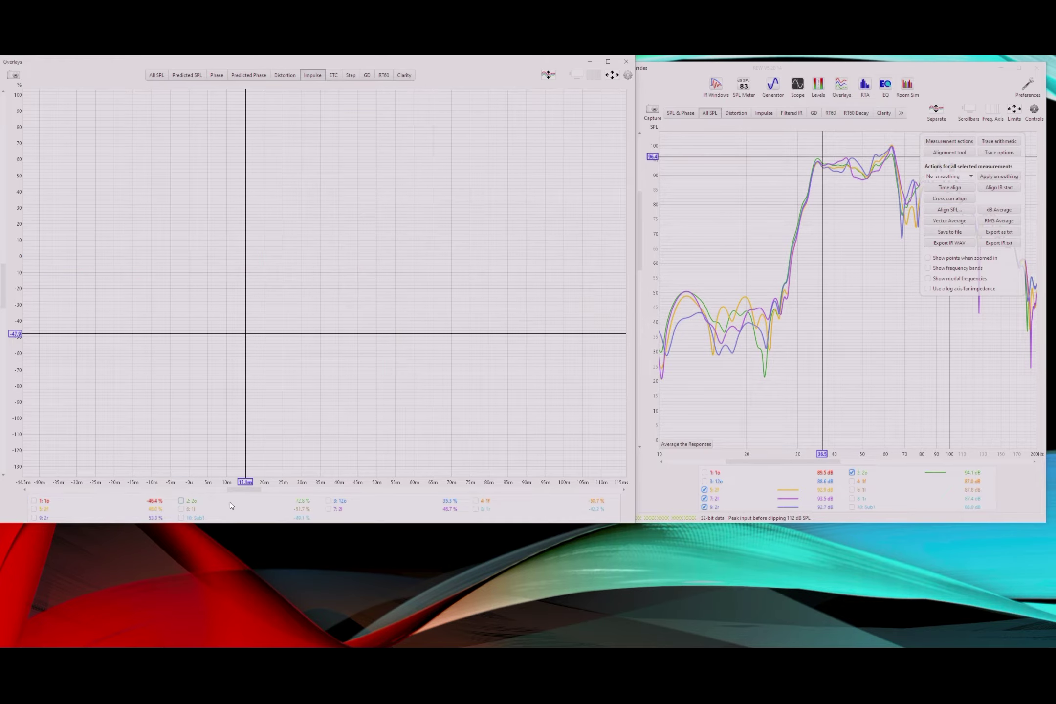
left_click(181, 501)
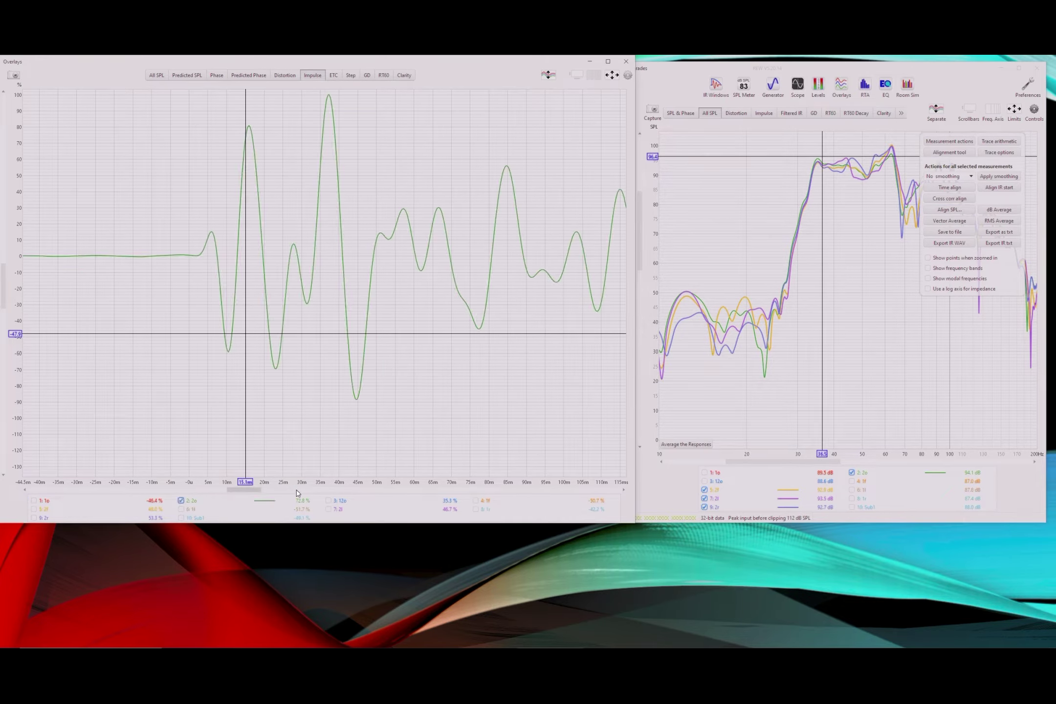
left_click(328, 509)
left_click(43, 509)
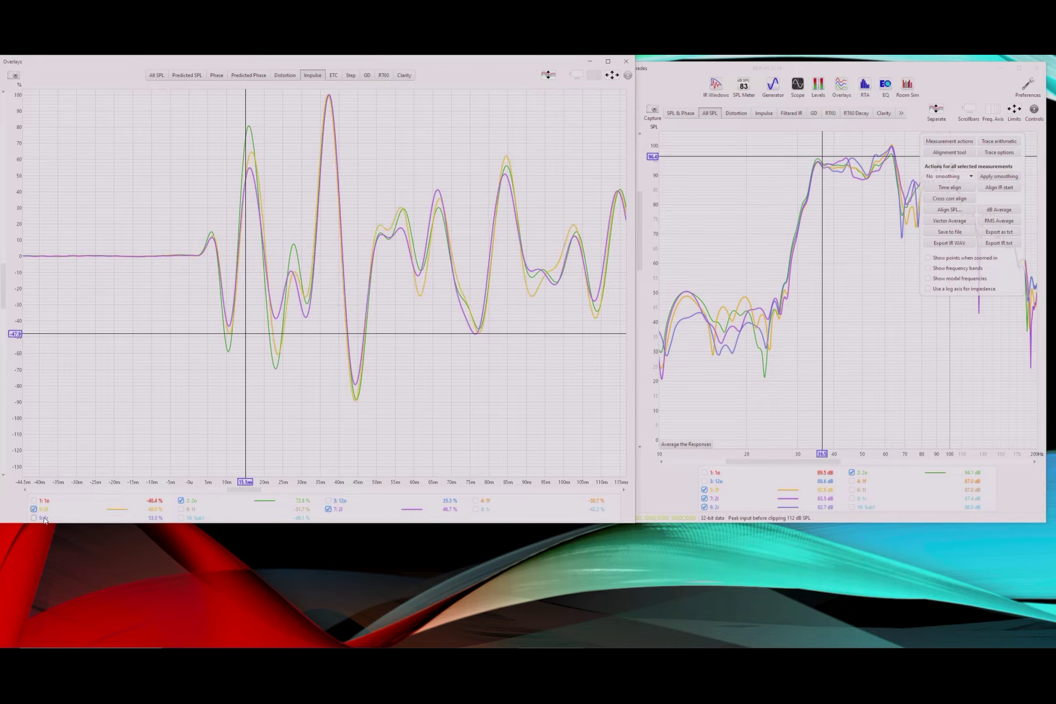
left_click(43, 518)
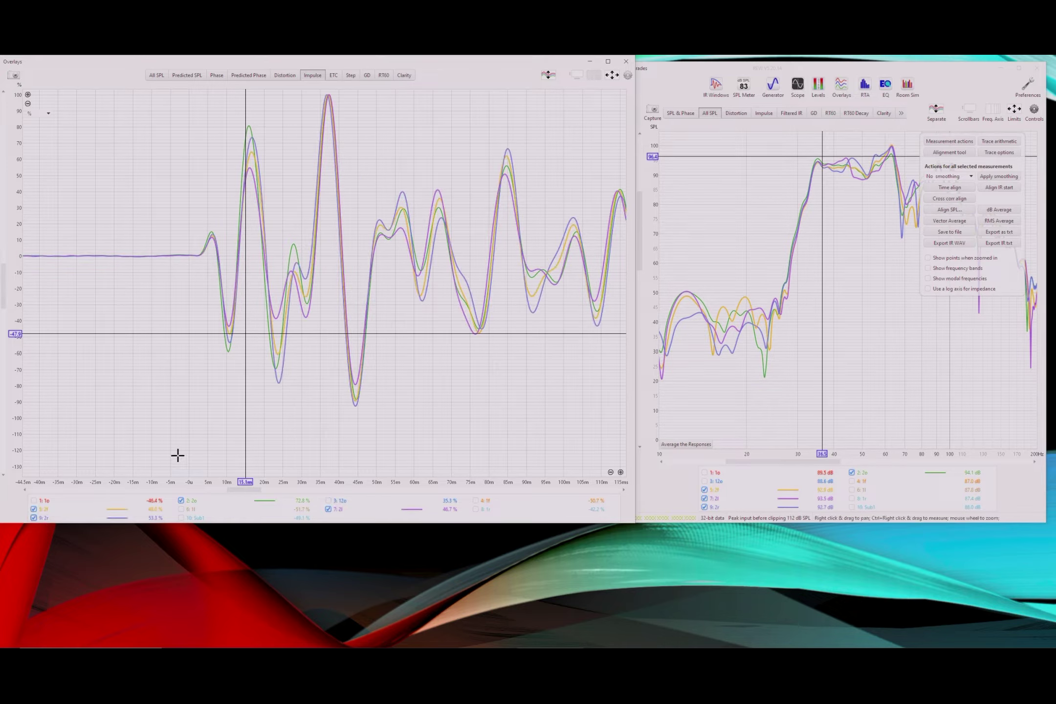
mouse_move(190, 504)
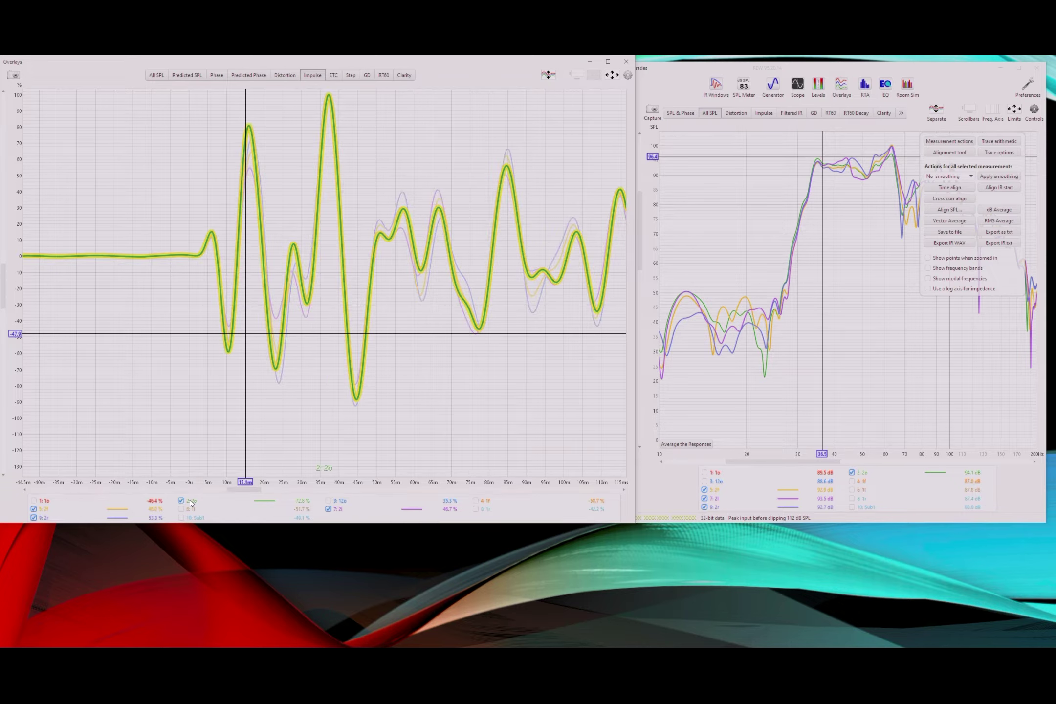
- Maximize the main window, create a vector average of 2o, 2f, 2l and 2r, and name it Sub2
left_click(1018, 68)
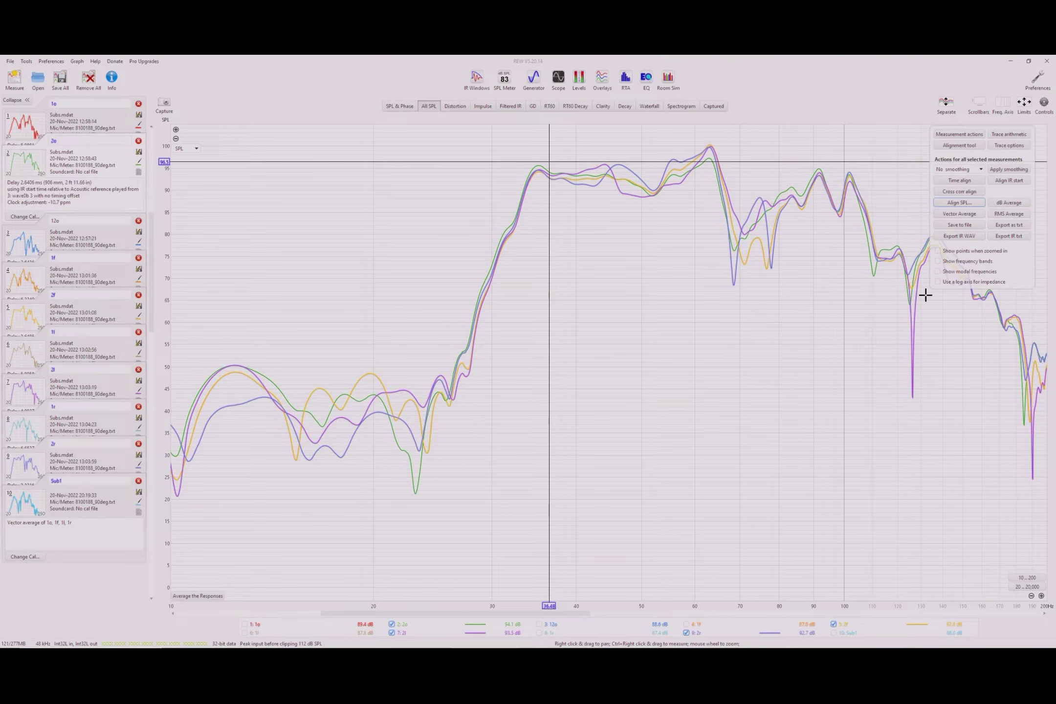
left_click(965, 215)
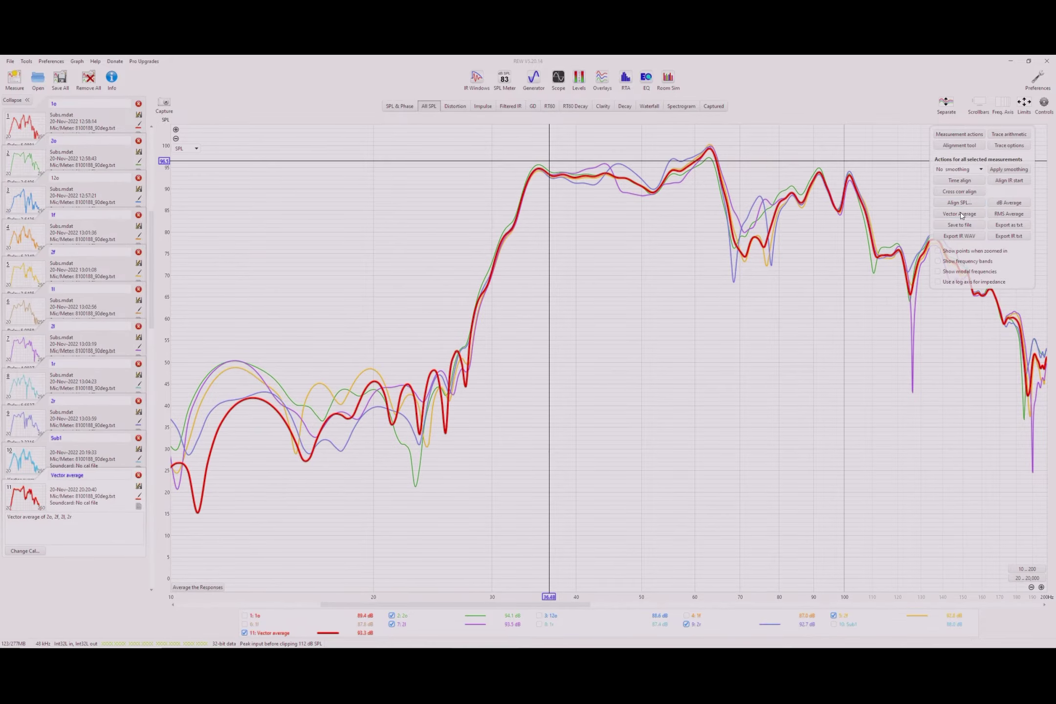
left_click(91, 477)
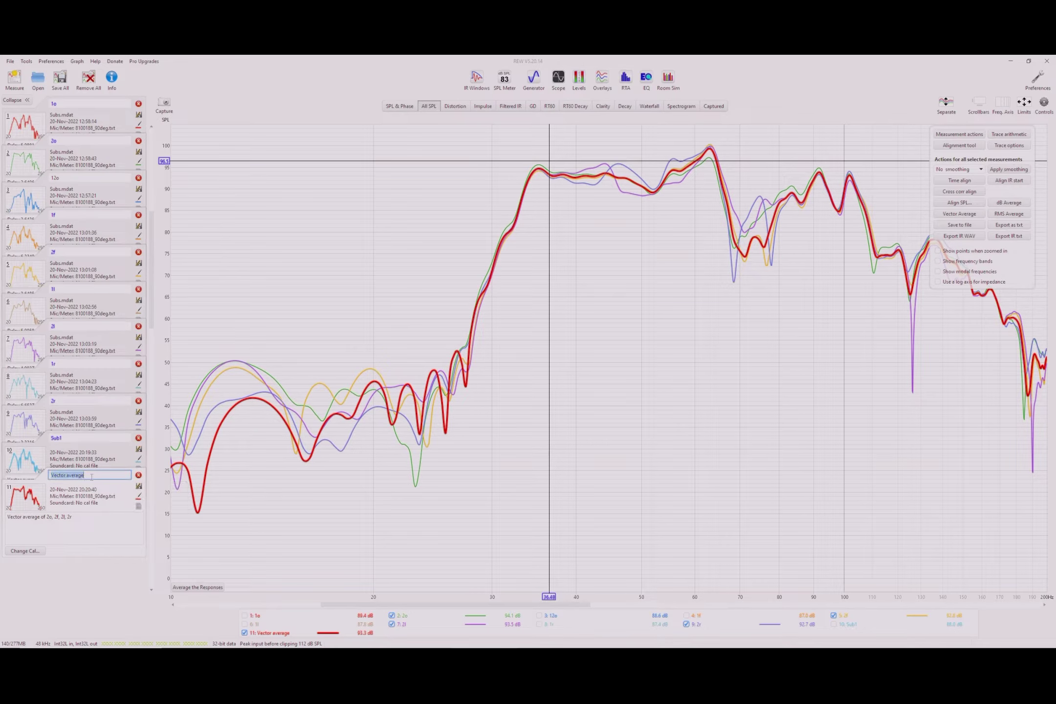
type("Sub2")
key("Return")
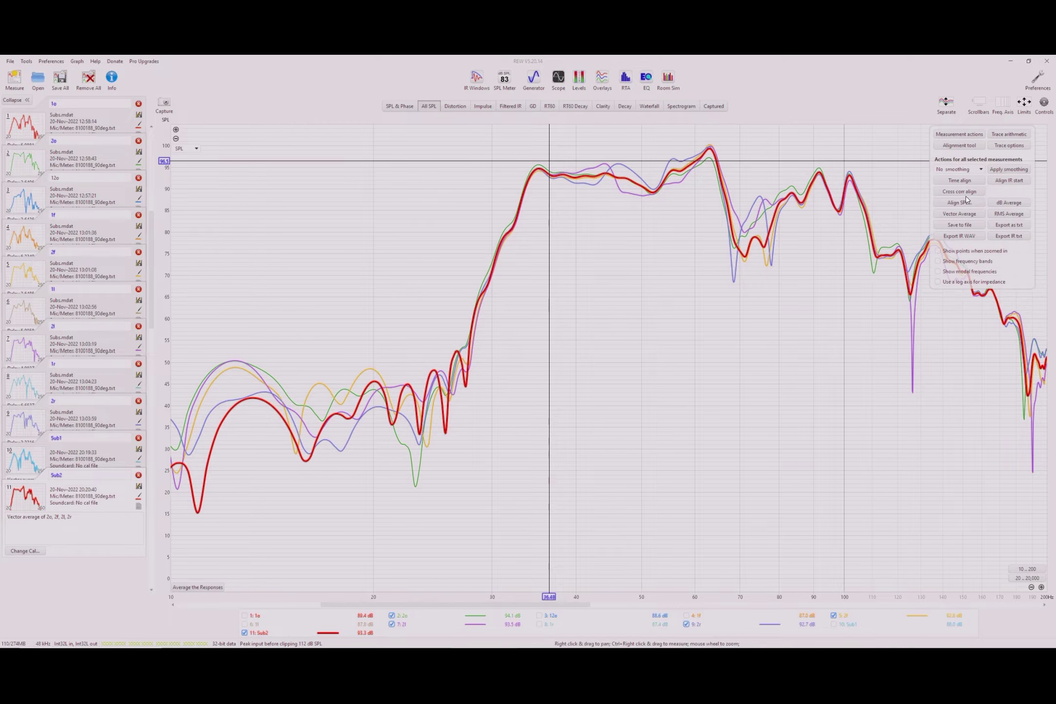
- Clear all traces from the SPL graph and show only the Sub1 and Sub2 averages
right_click(423, 620)
left_click(445, 572)
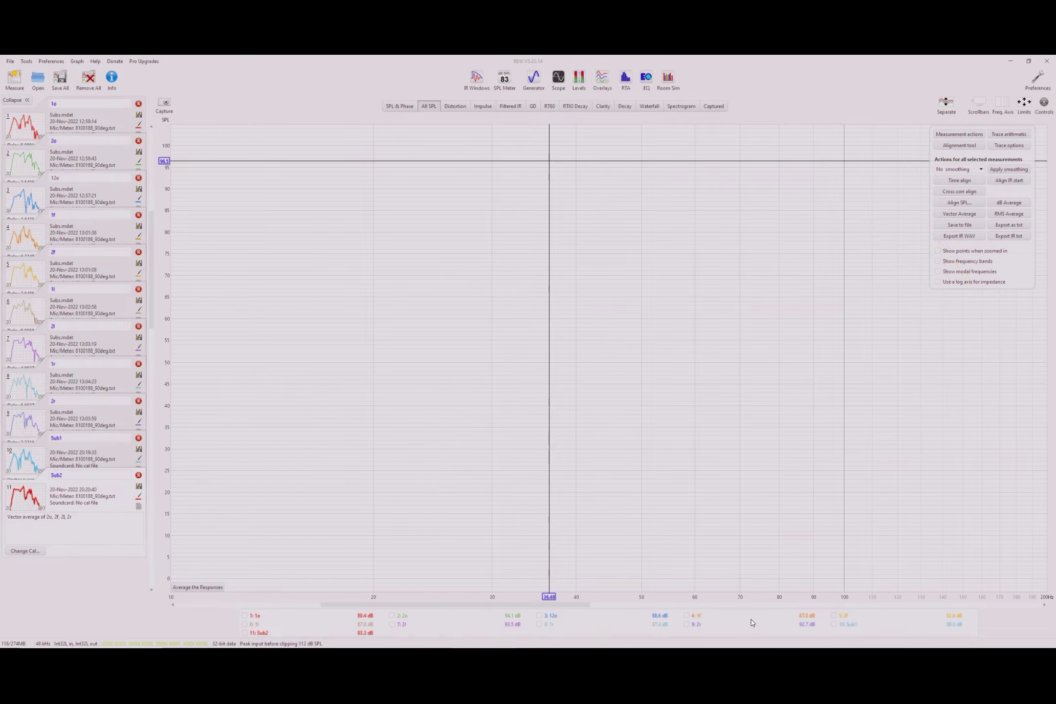
left_click(833, 625)
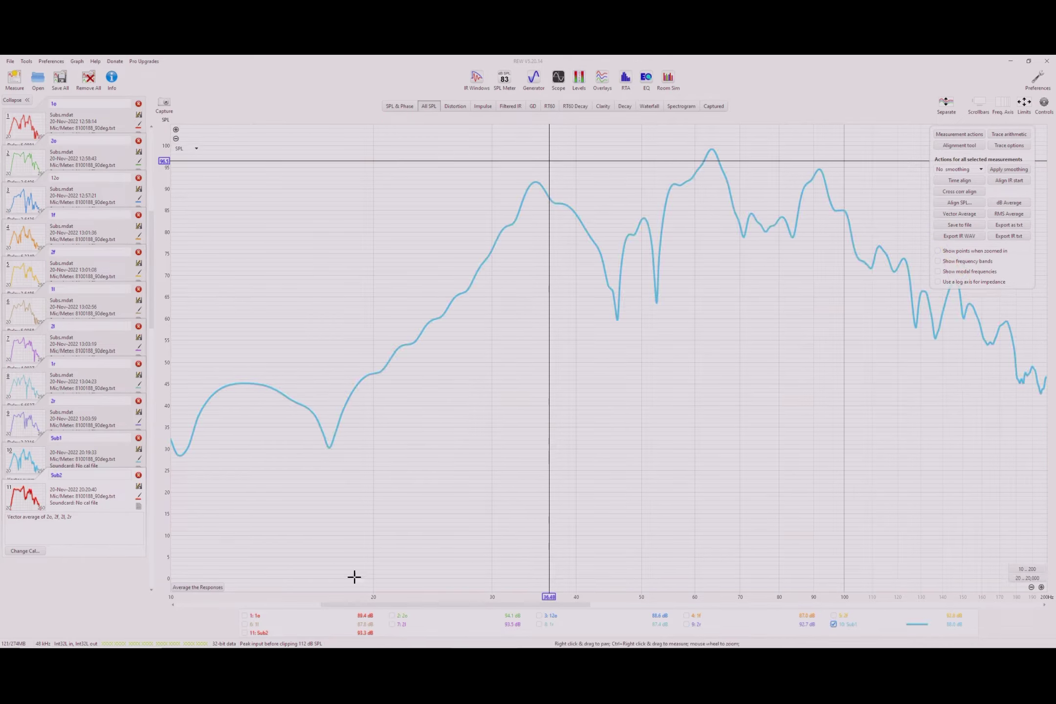
left_click(244, 634)
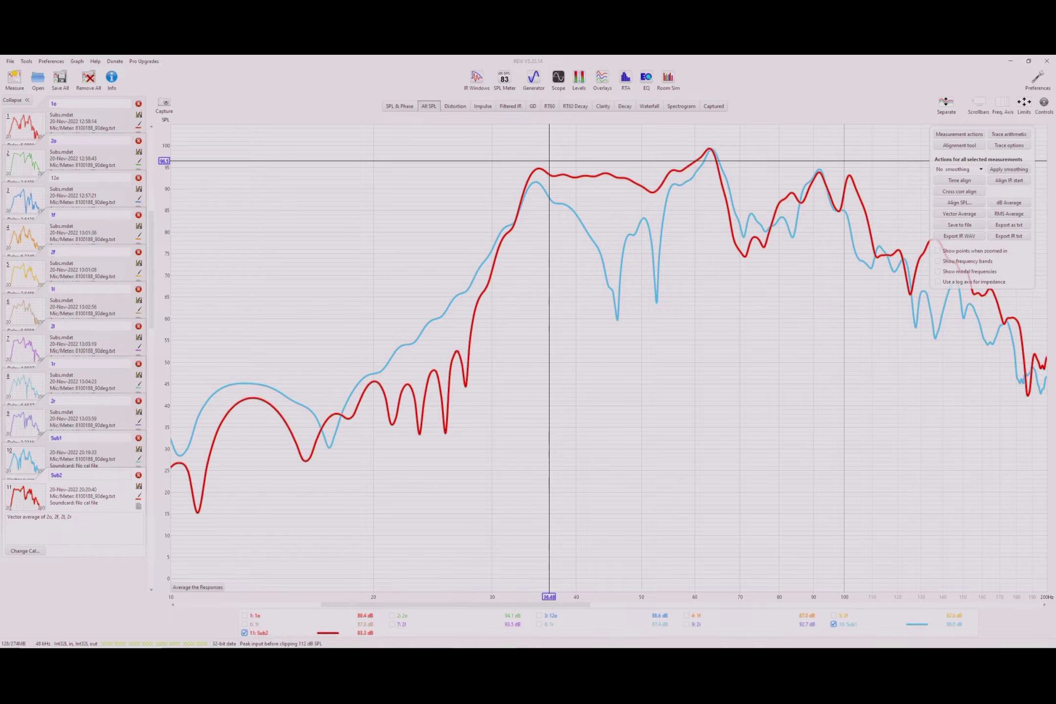
- Open the alignment tool, place it over the phase graph and keep its phase traces shown
left_click(1043, 102)
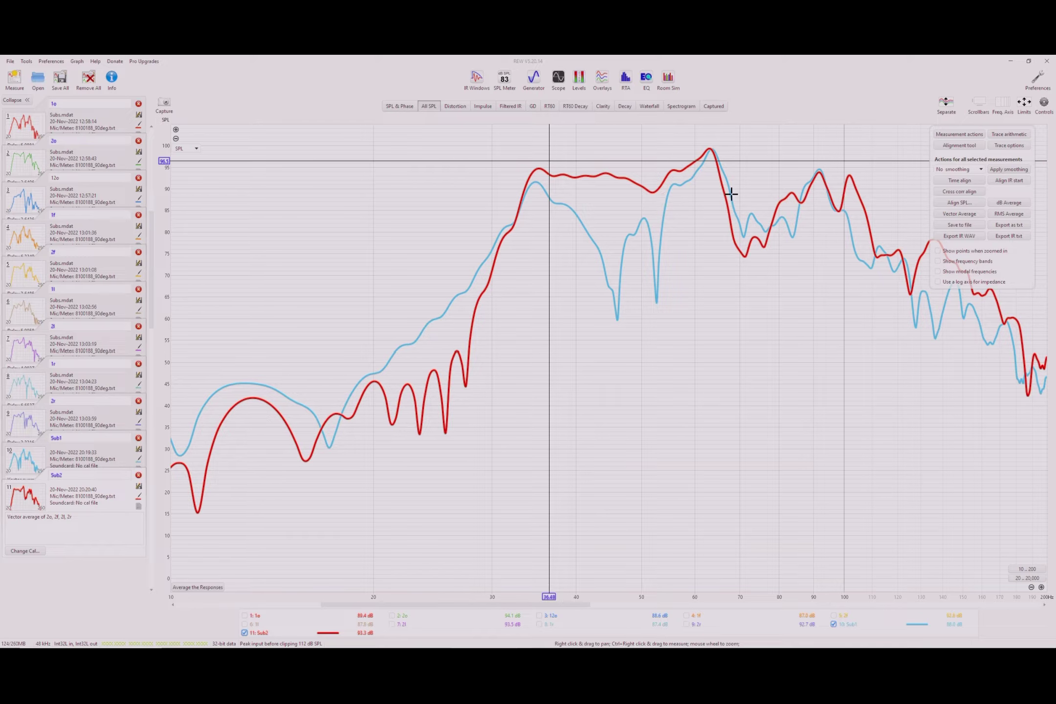
left_click(949, 146)
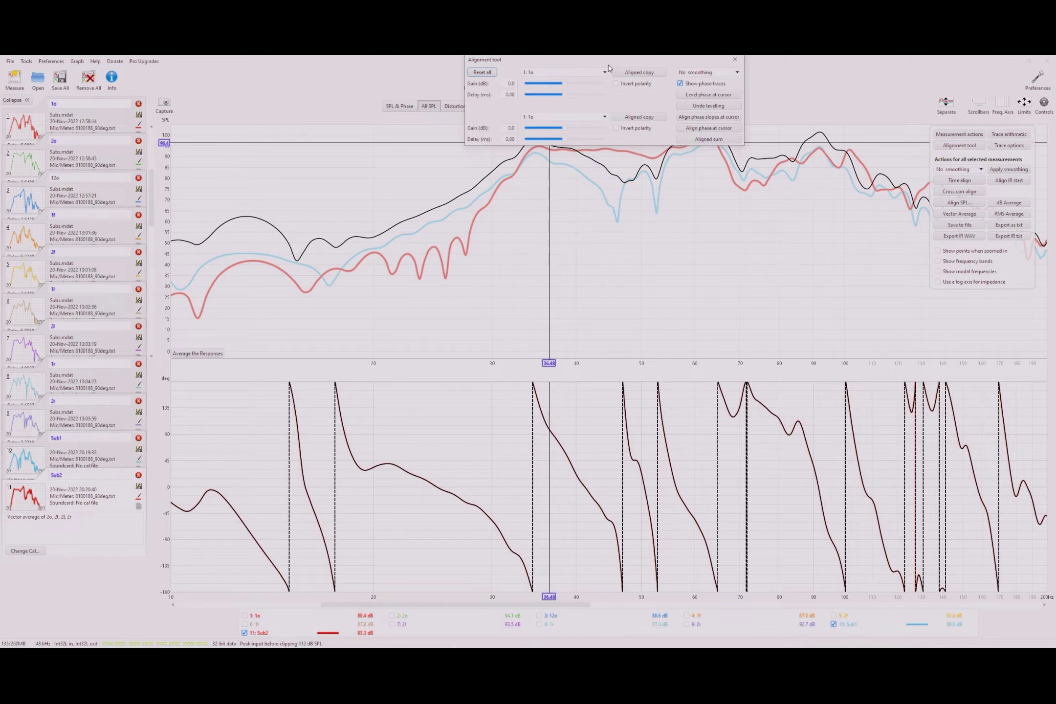
left_click_drag(609, 60, 731, 251)
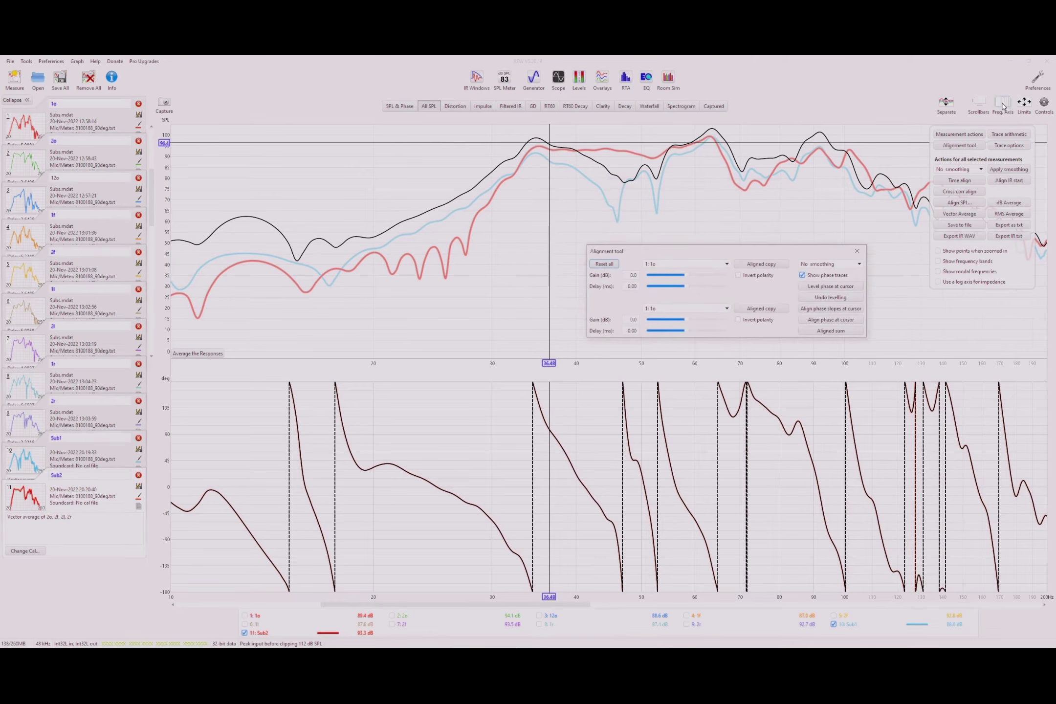
left_click(758, 250)
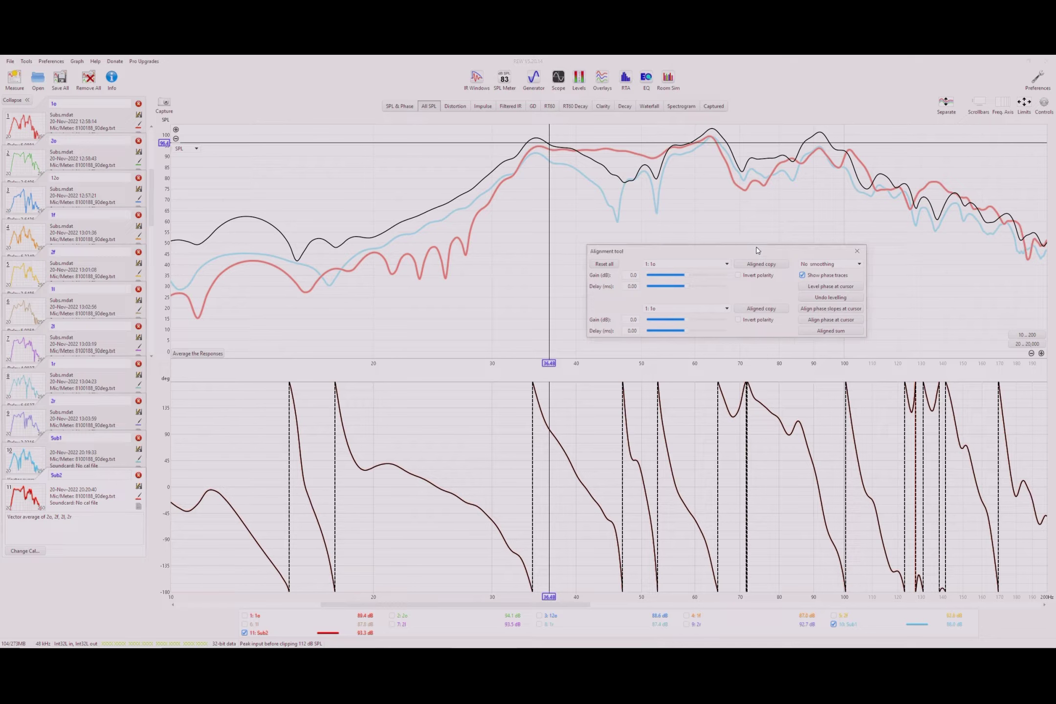
left_click_drag(758, 251, 762, 245)
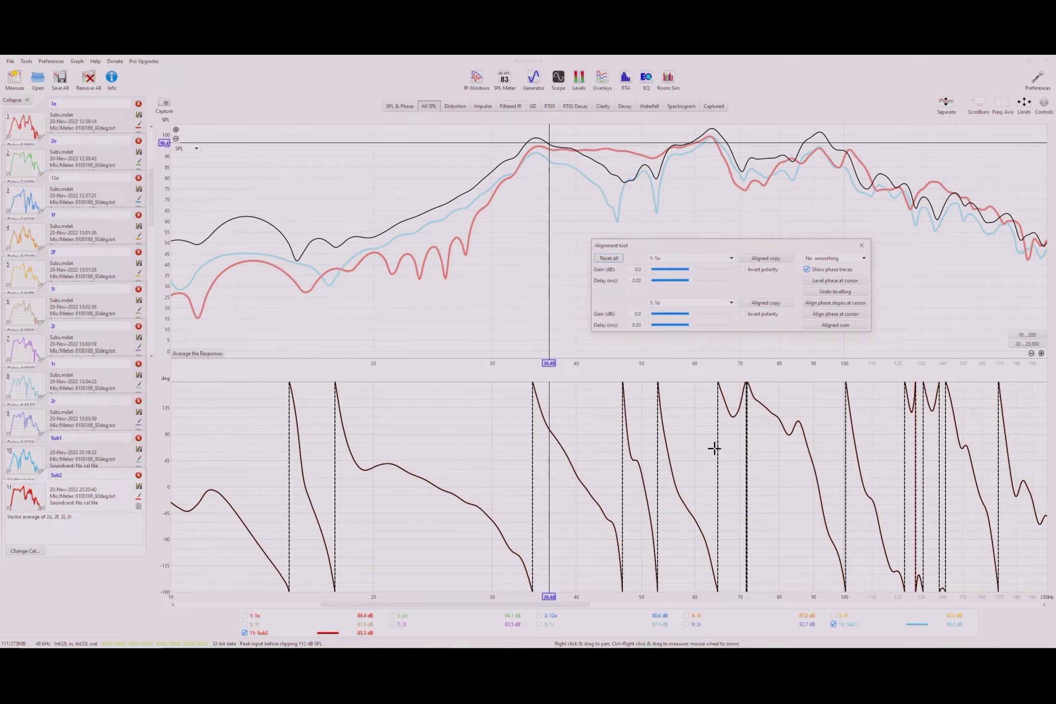
left_click(807, 270)
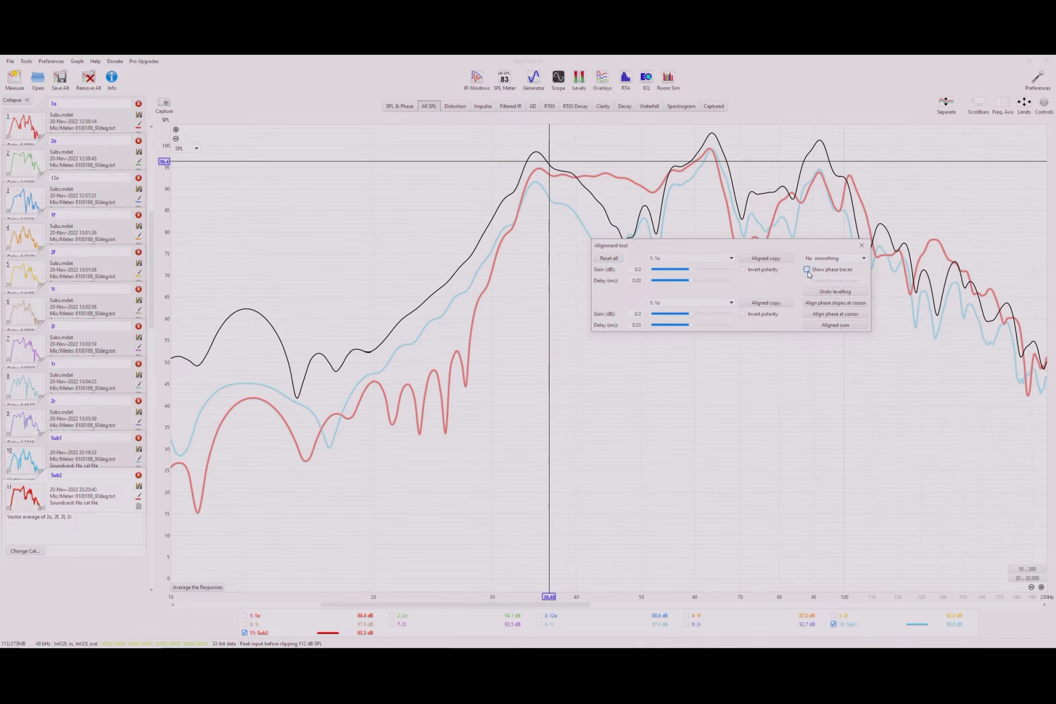
left_click_drag(802, 249, 772, 400)
left_click(784, 420)
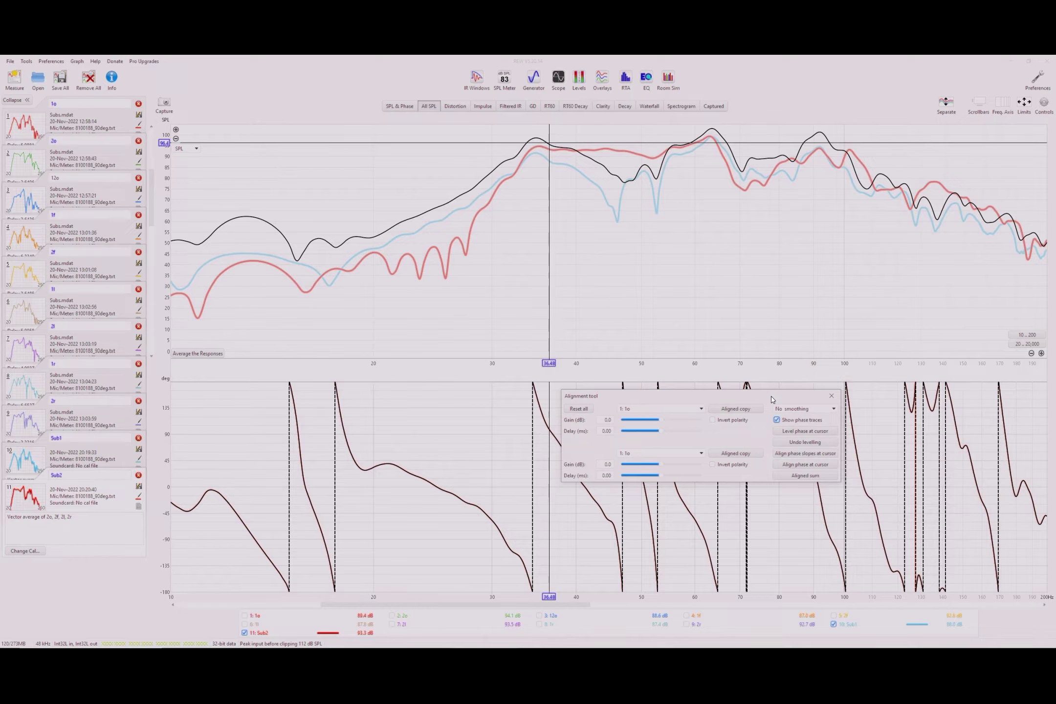
- Choose Sub1 and Sub2 as the two measurements in the alignment tool and reset all its adjustments
left_click(644, 414)
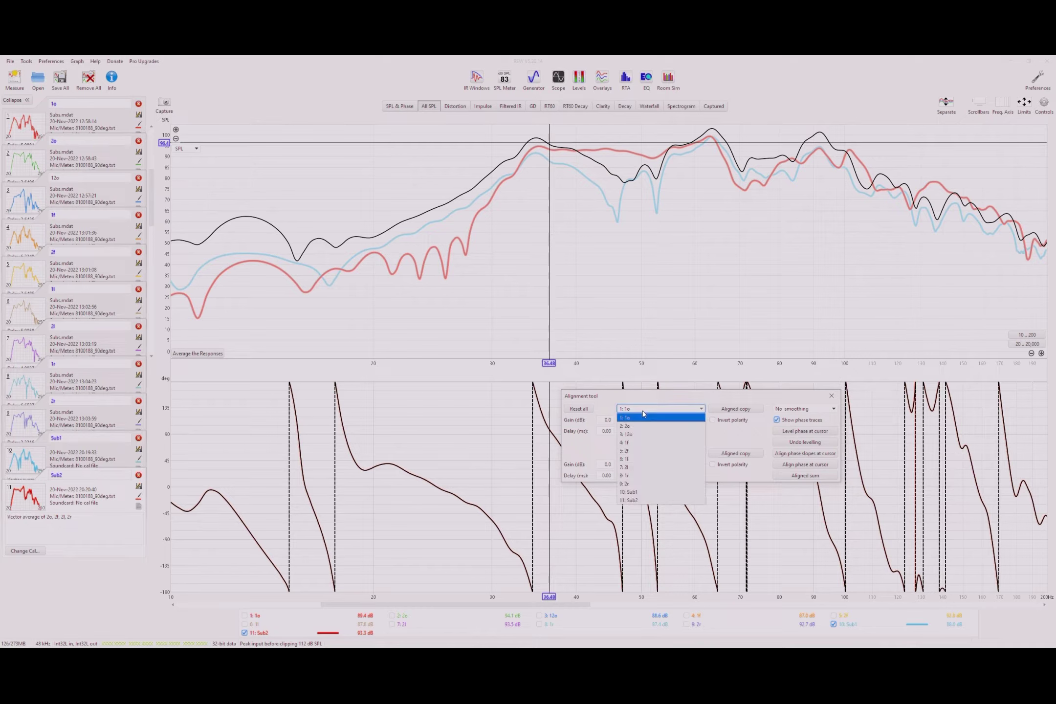
left_click(648, 492)
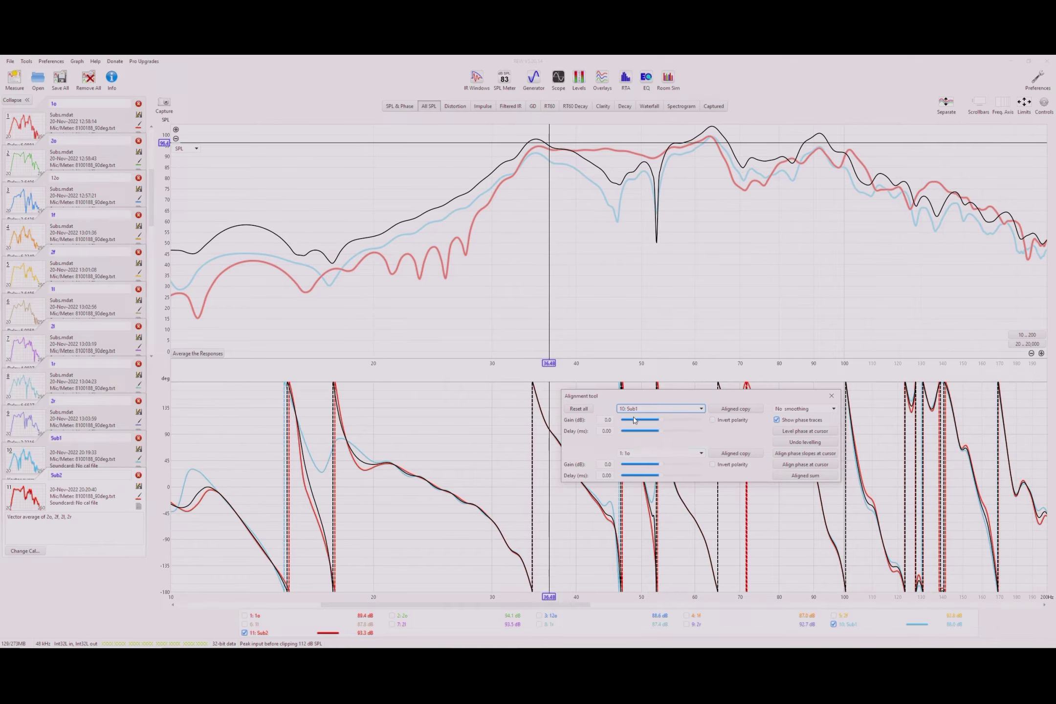
left_click(638, 454)
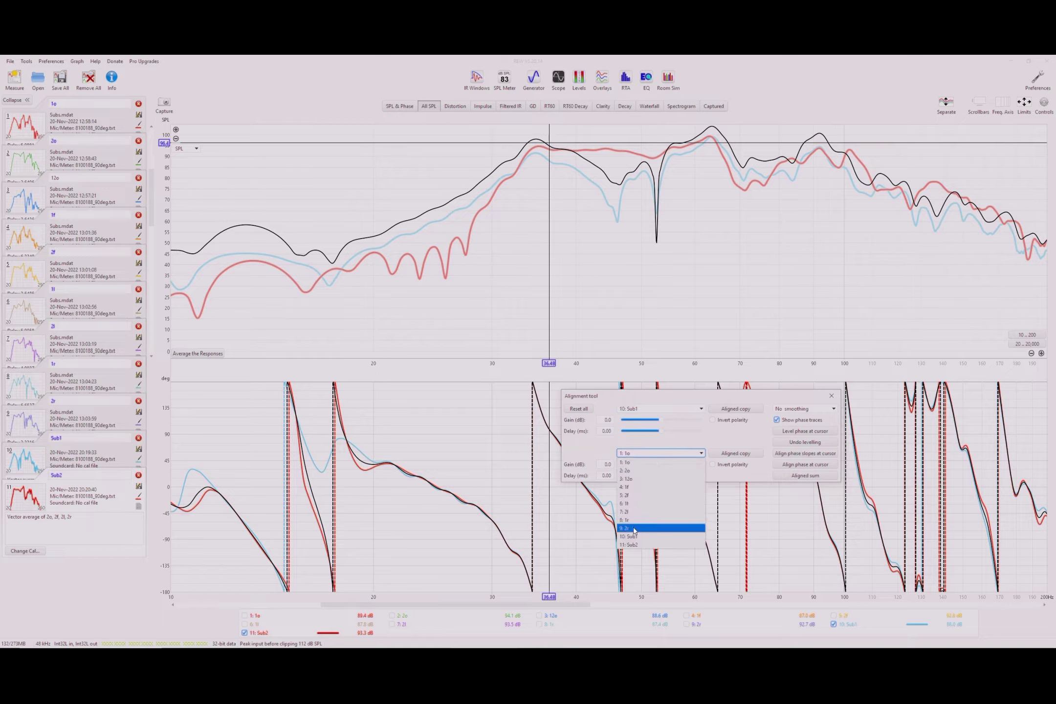
left_click(635, 545)
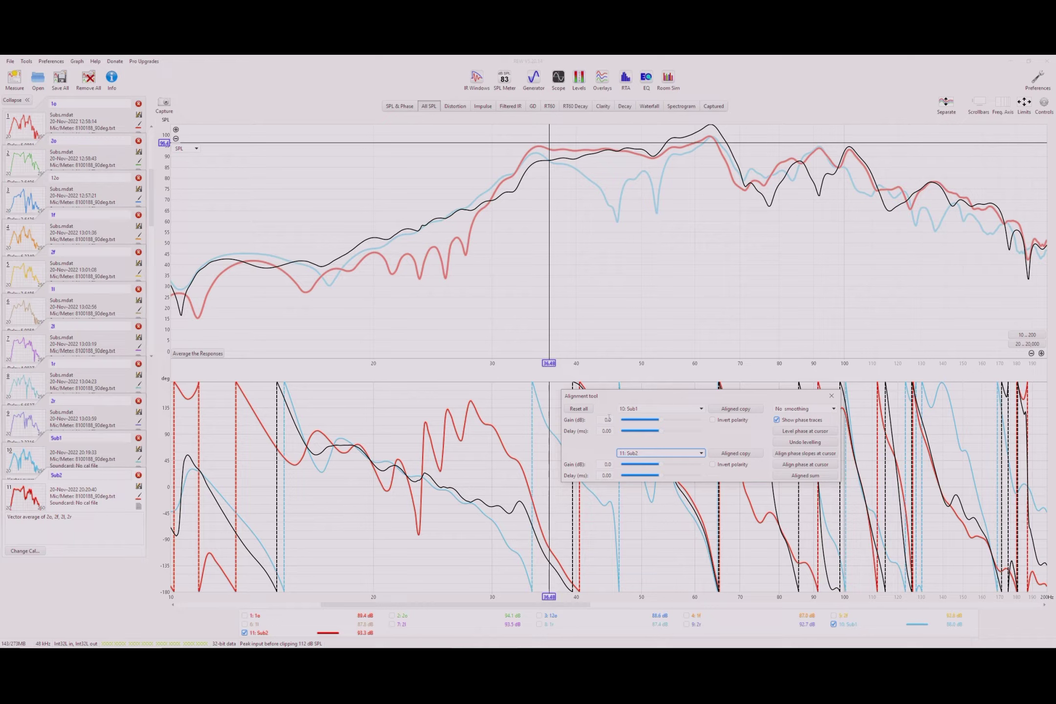
left_click(581, 410)
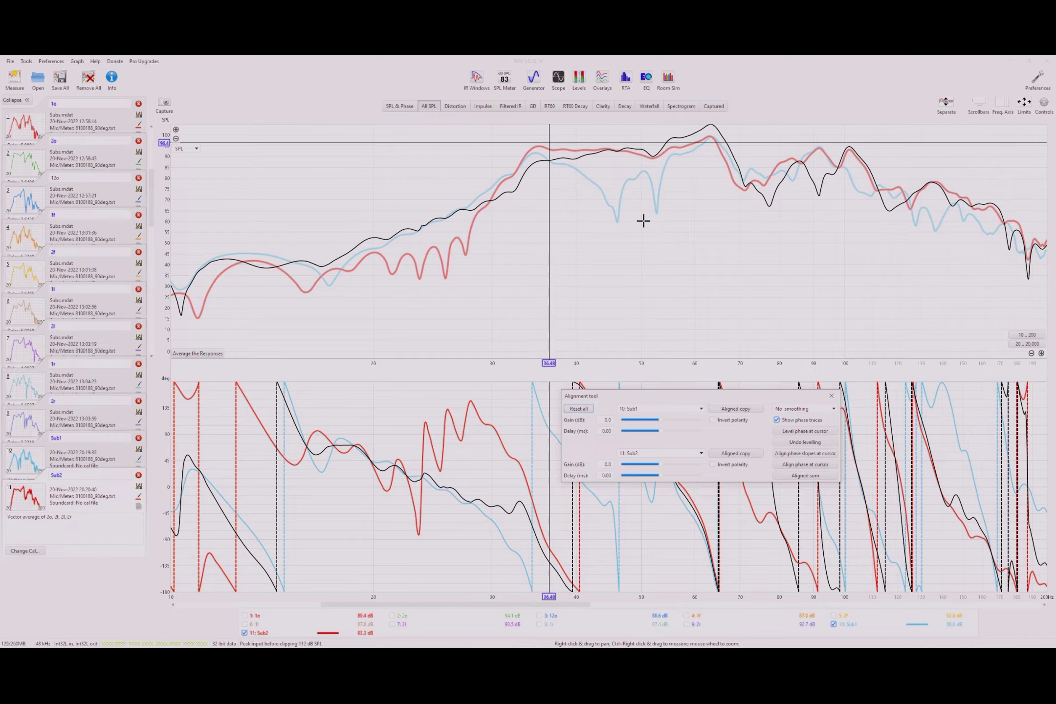
left_click(176, 139)
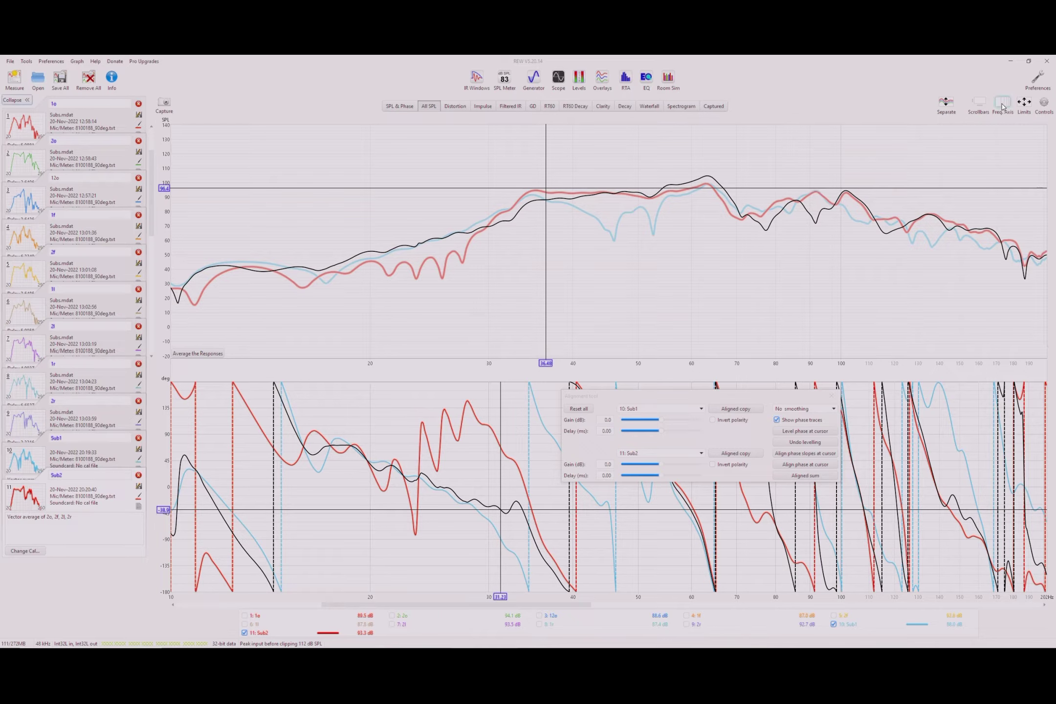
- Widen the graph range to start at 2 Hz, zoom out the SPL axis and pan so the peaks fit
left_click(1022, 103)
left_click(677, 387)
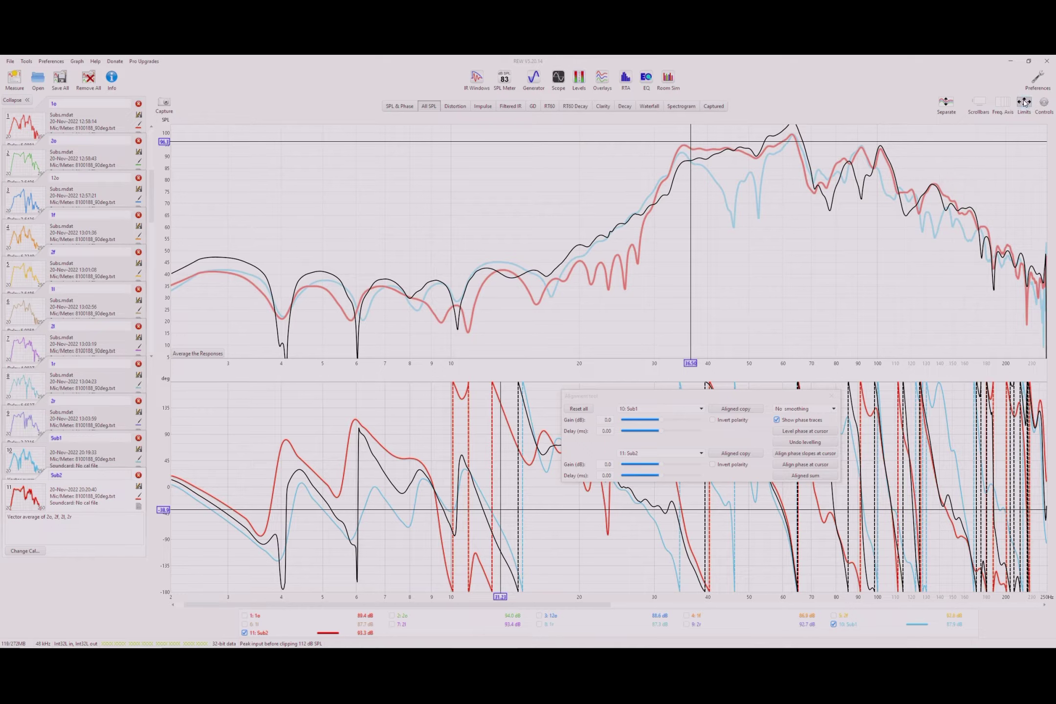
left_click(1023, 103)
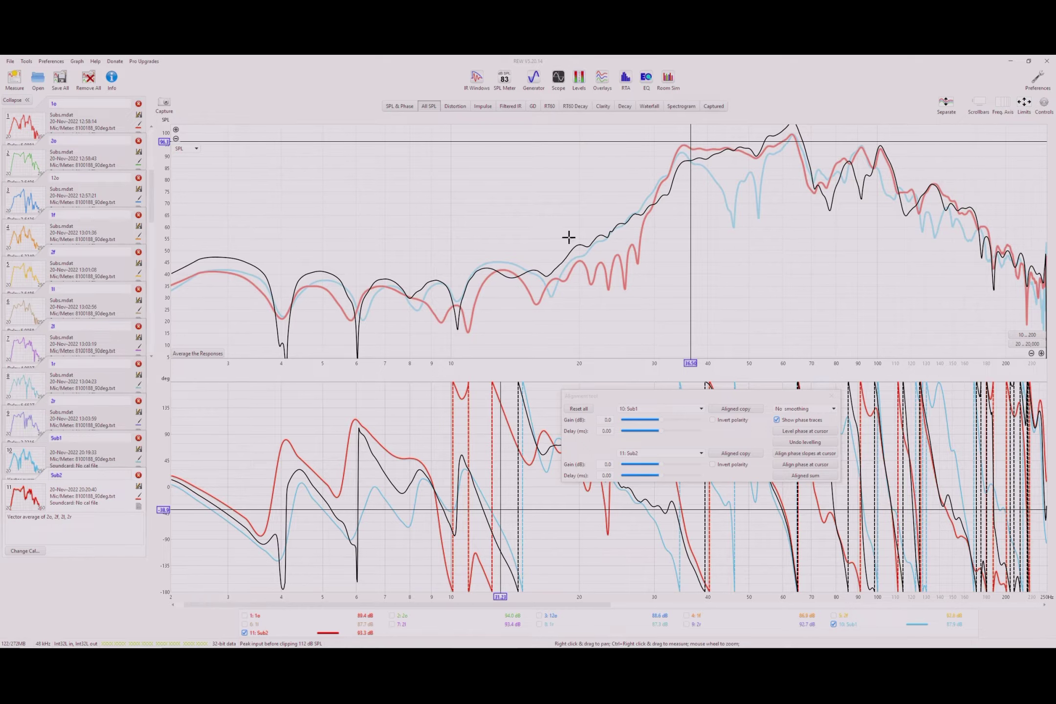
left_click(175, 138)
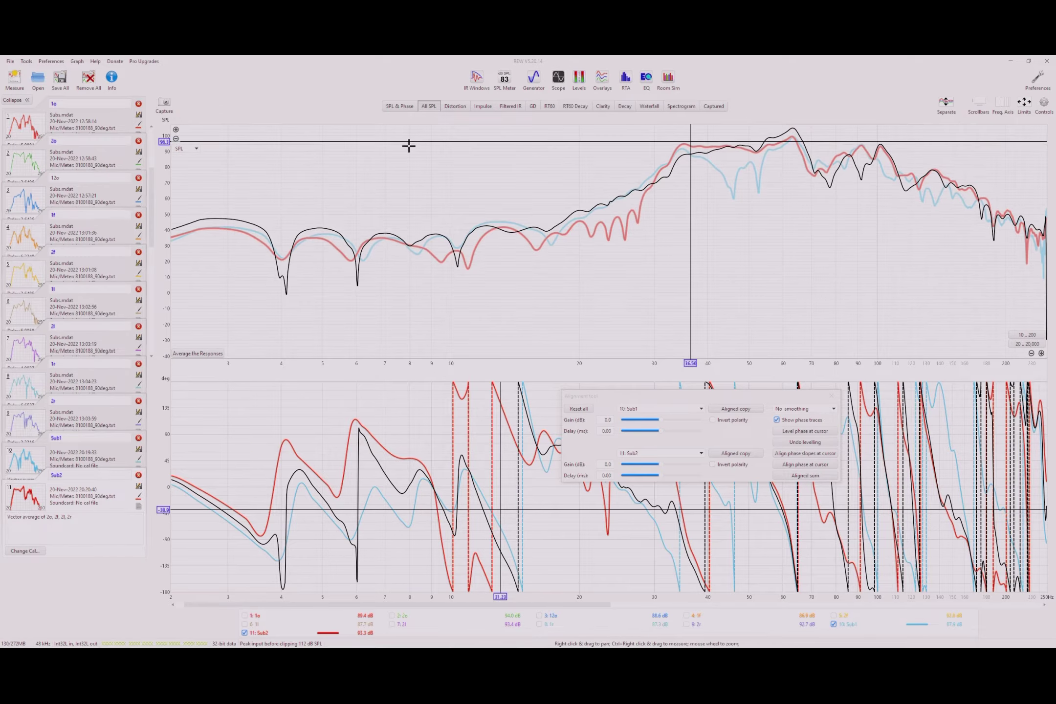
left_click_drag(574, 239, 566, 276)
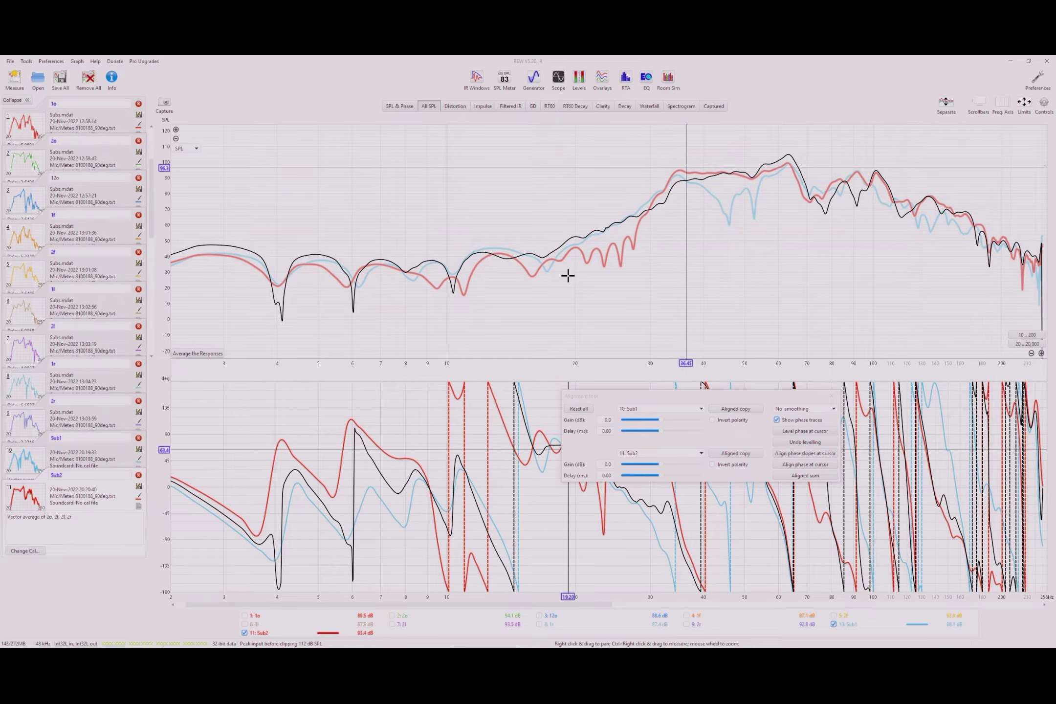
- Try inverted polarity on Sub2 alone, Sub1 alone and both, ending with only Sub2 inverted
left_click(723, 468)
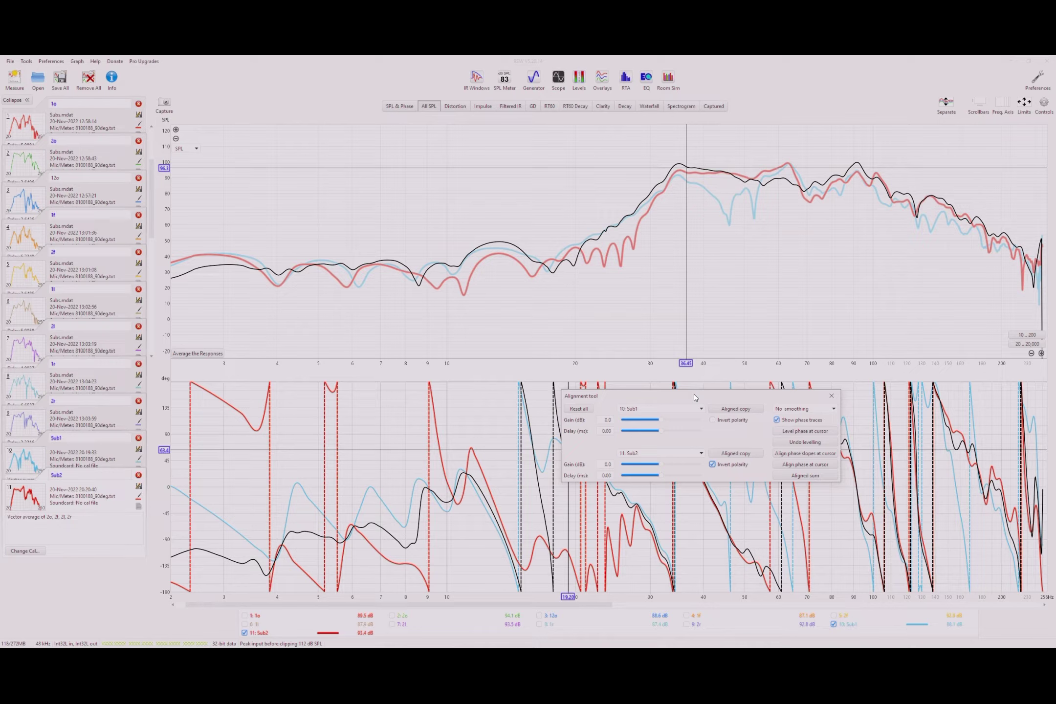
left_click(732, 466)
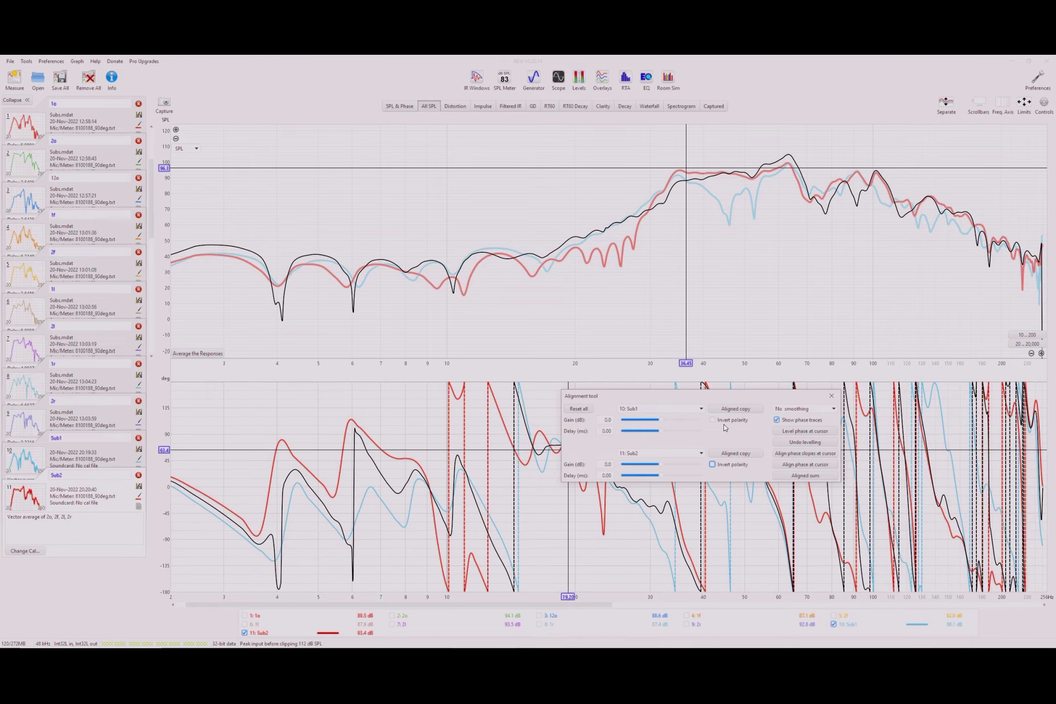
left_click(725, 421)
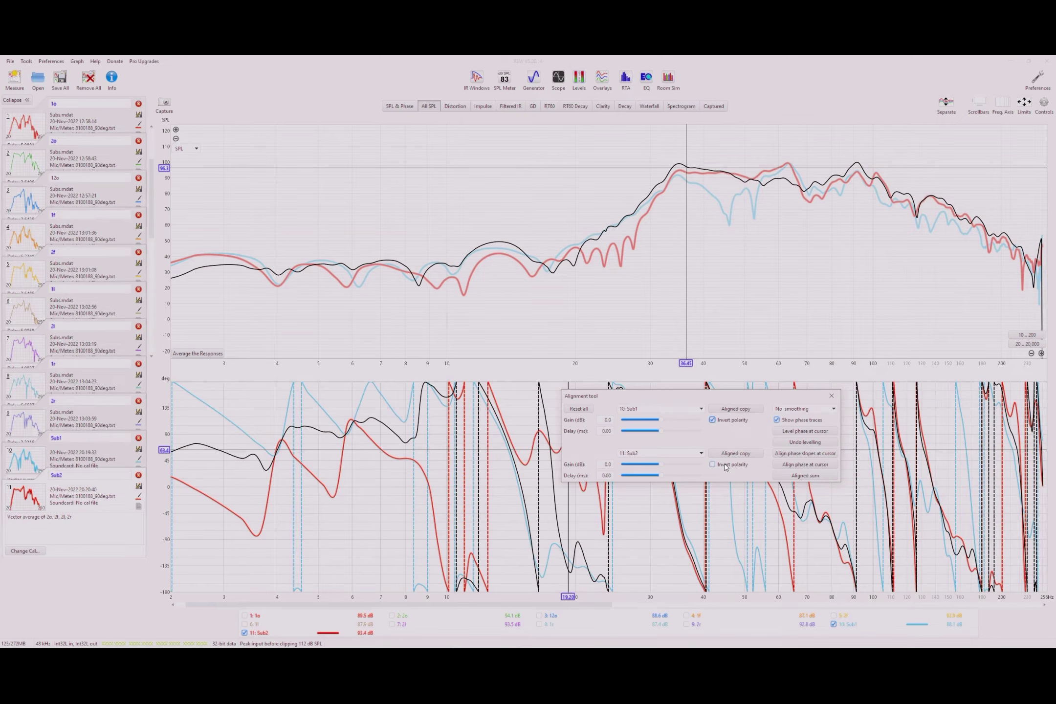
left_click(726, 466)
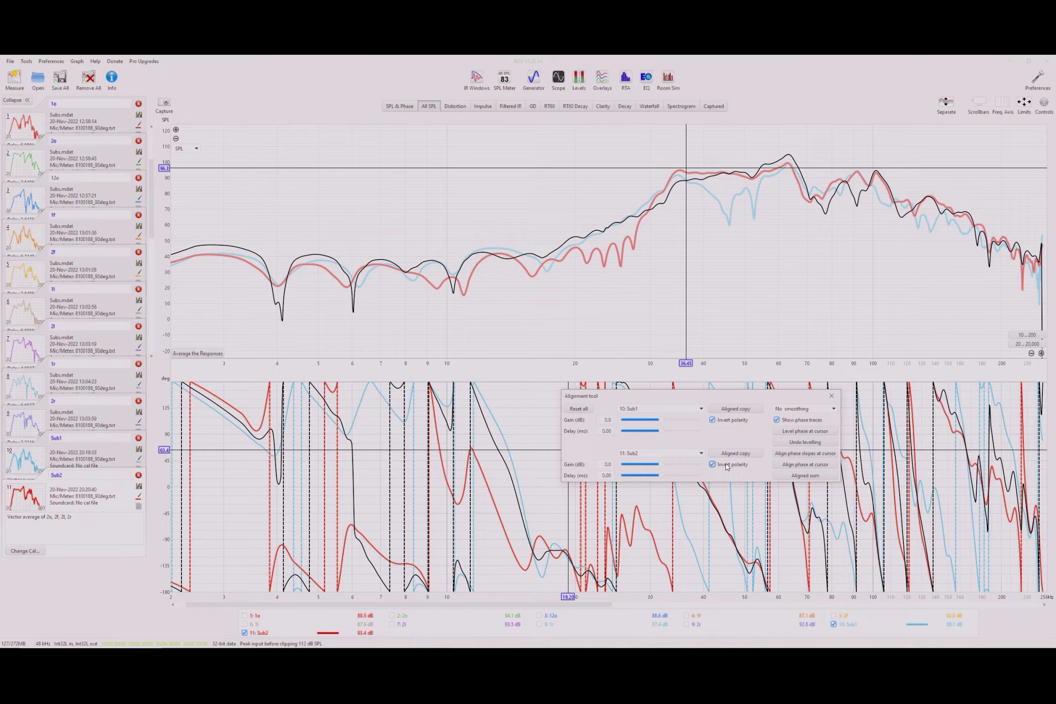
left_click(724, 421)
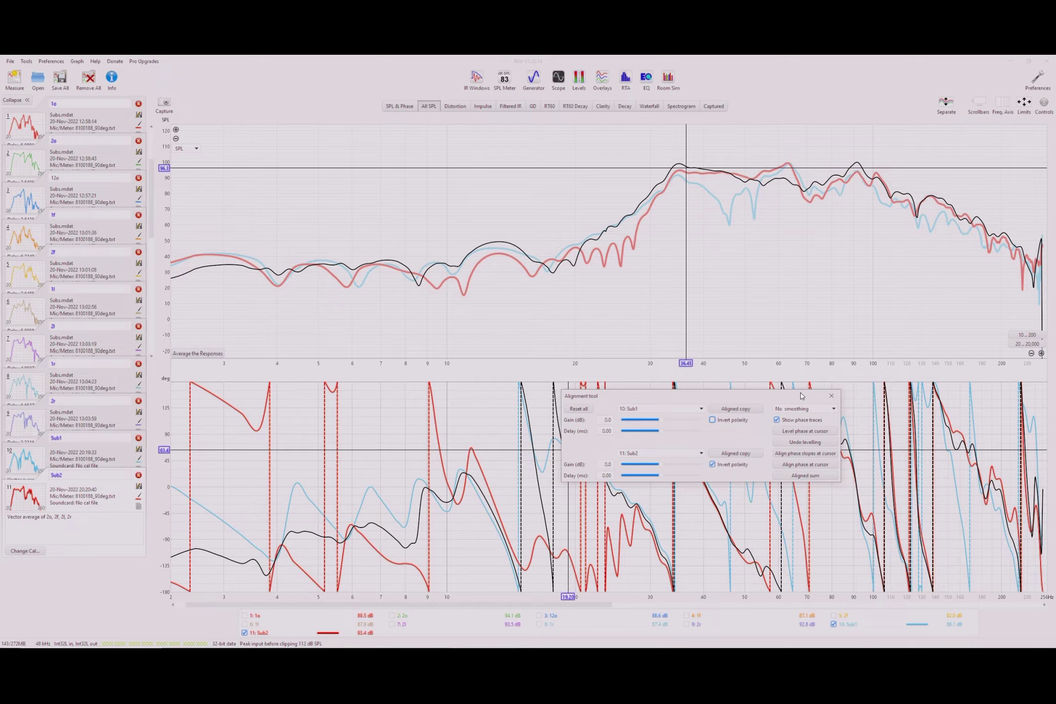
- Check the summed response at 80 Hz and 120 Hz with the graph cursor, and restore Sub2's normal polarity
left_click(831, 207)
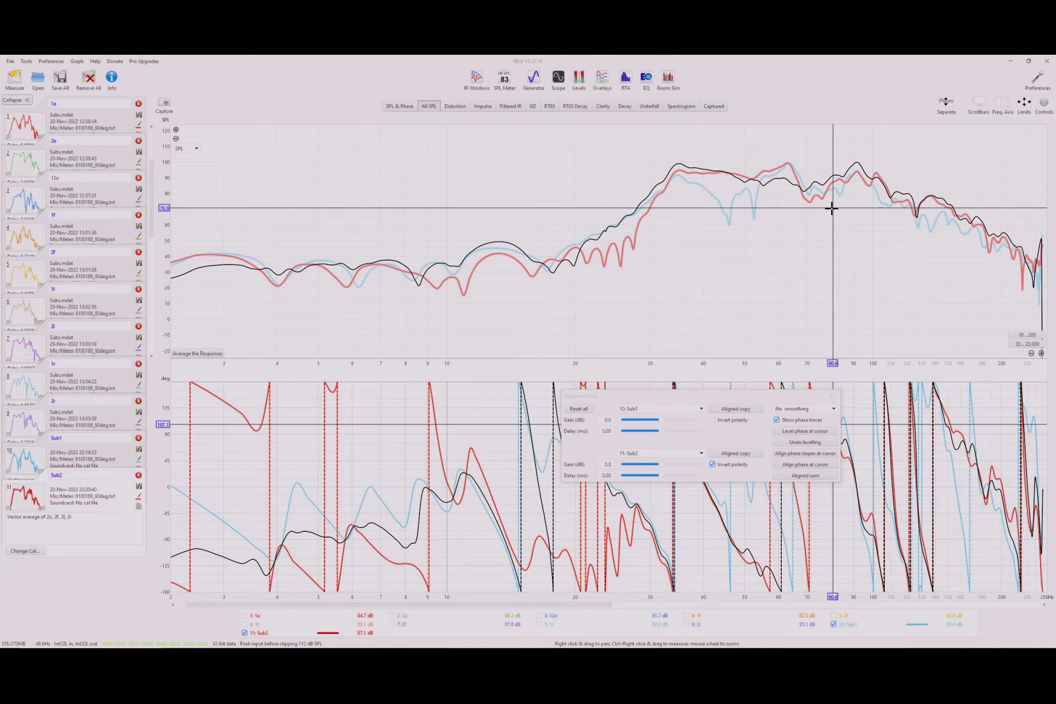
left_click(831, 208)
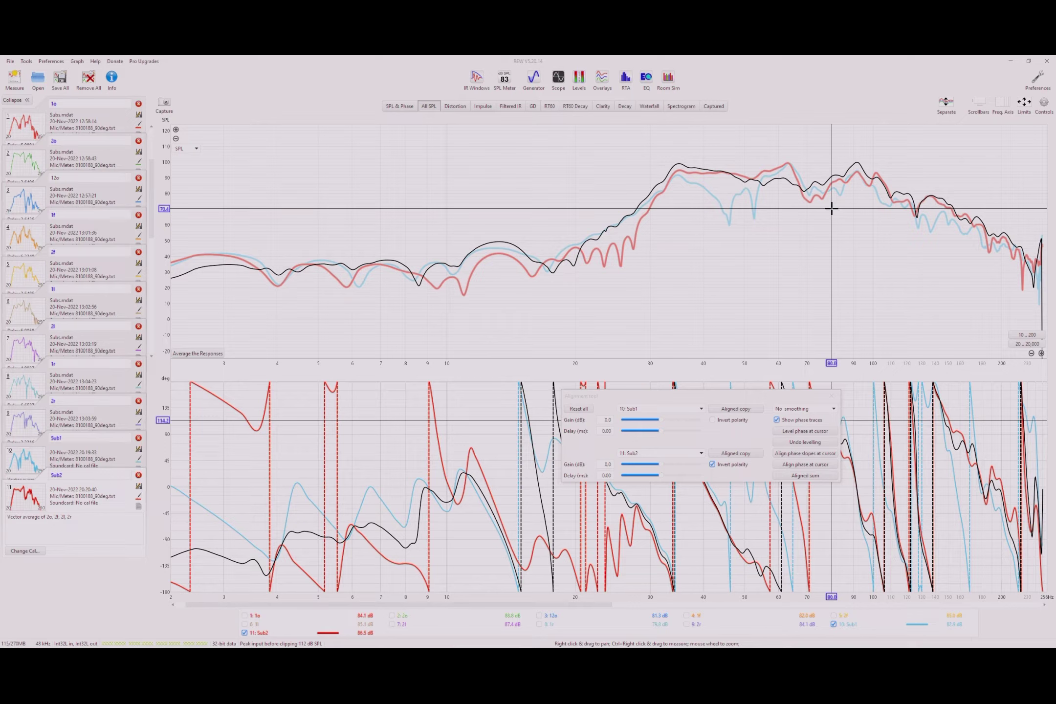
left_click(908, 288)
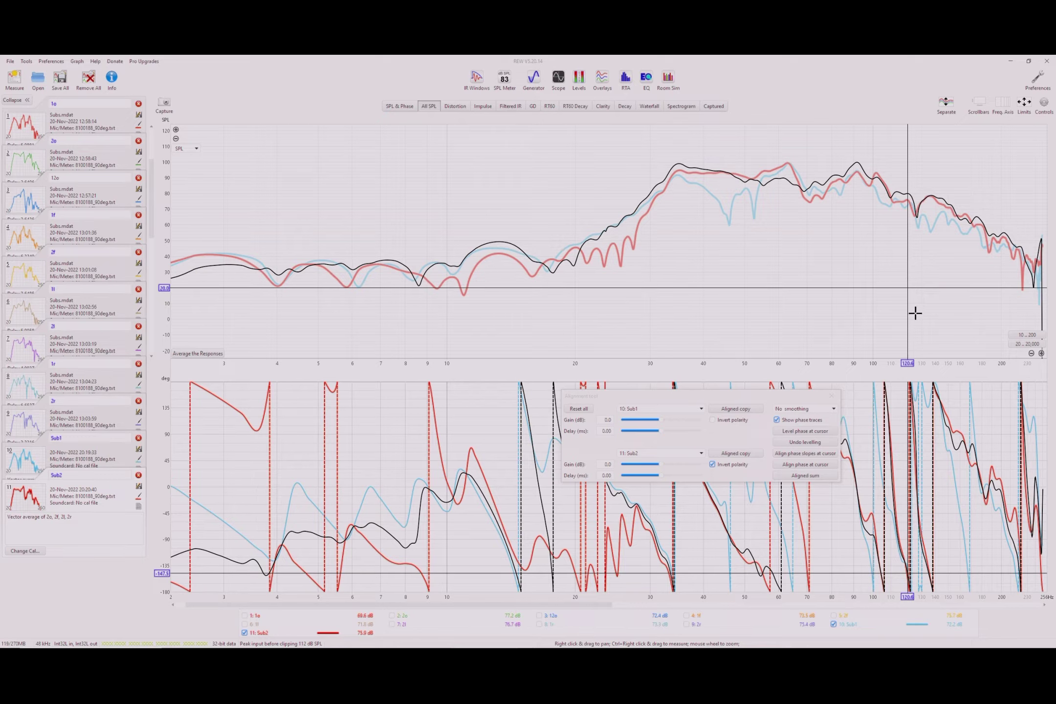
left_click(832, 274)
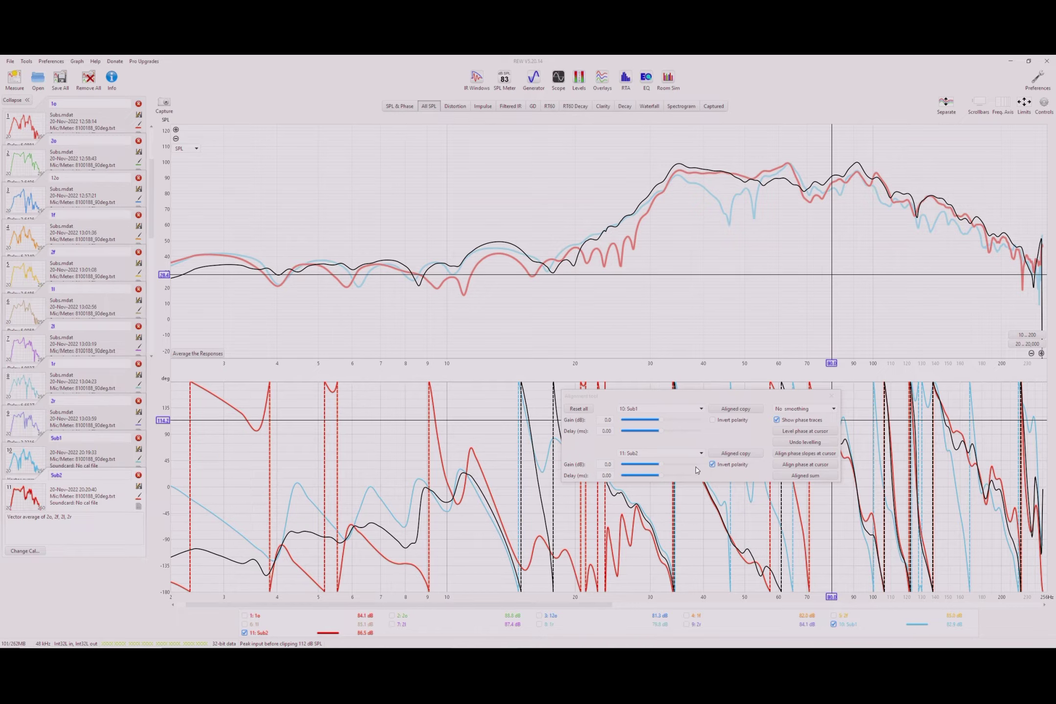
left_click(724, 470)
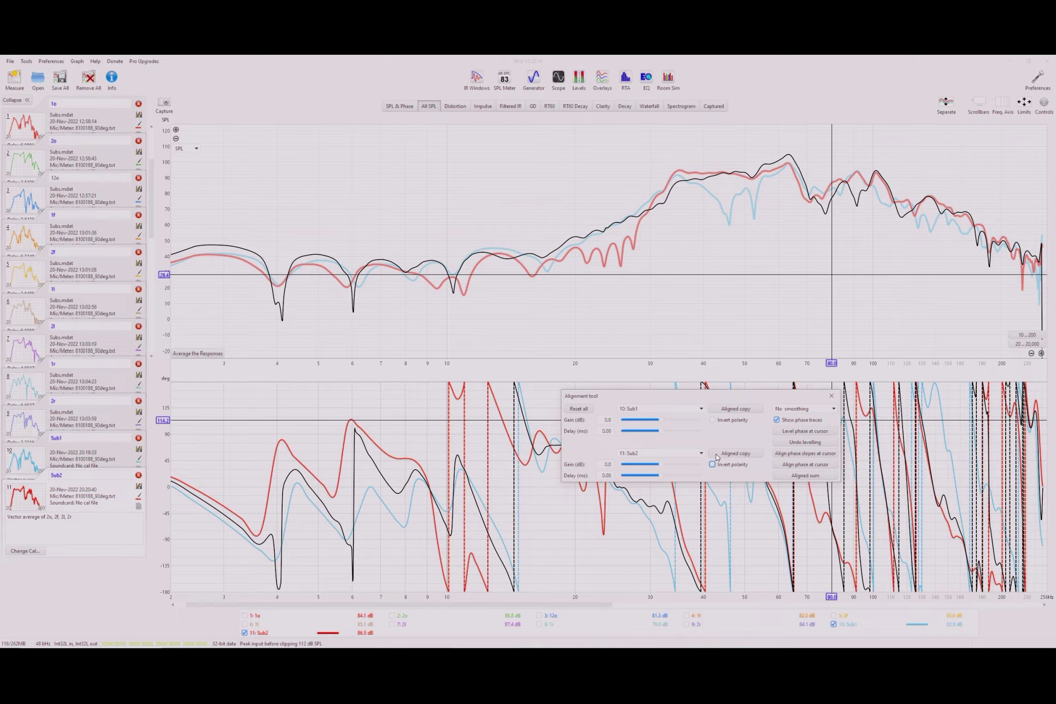
- With the alignment tool clear of the phase graph, try Sub2 delays between 2.19 ms and -7.73 ms, and reset all adjustments
left_click_drag(720, 397, 826, 262)
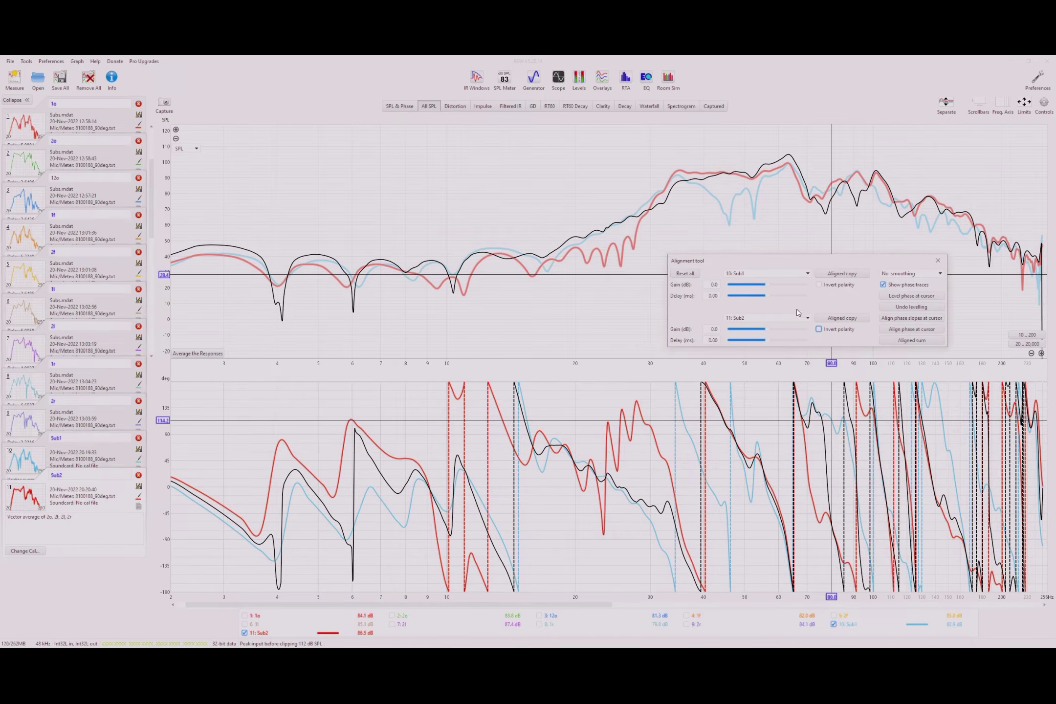
left_click(766, 340)
left_click_drag(768, 342, 769, 343)
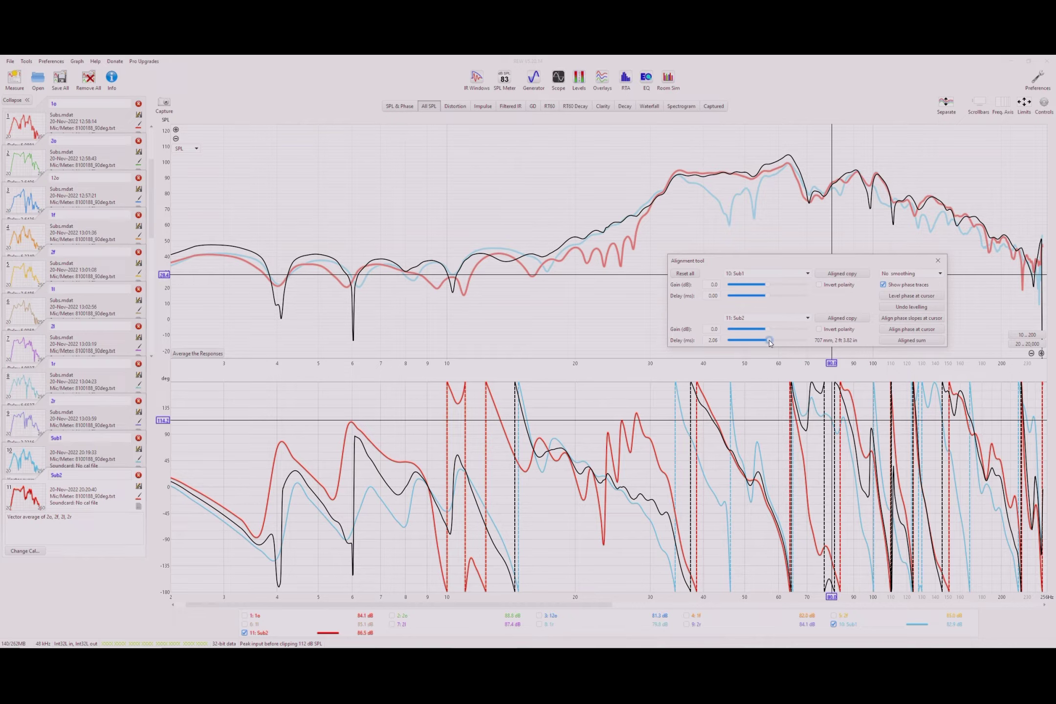
scroll(770, 342, "up", 5)
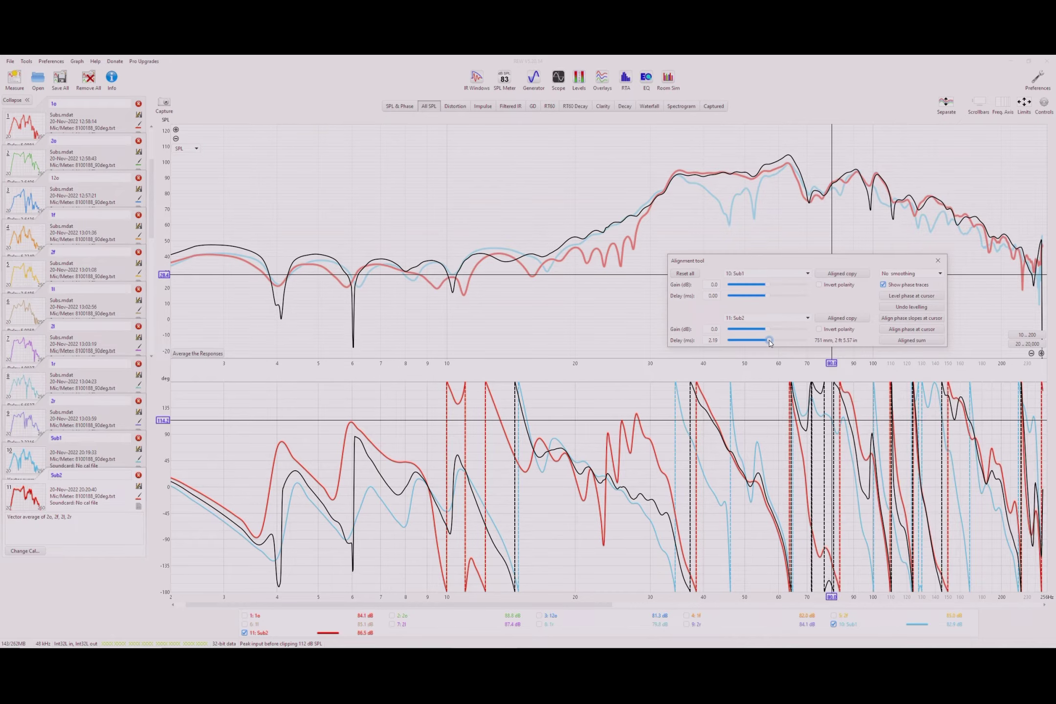
scroll(770, 342, "down", 10)
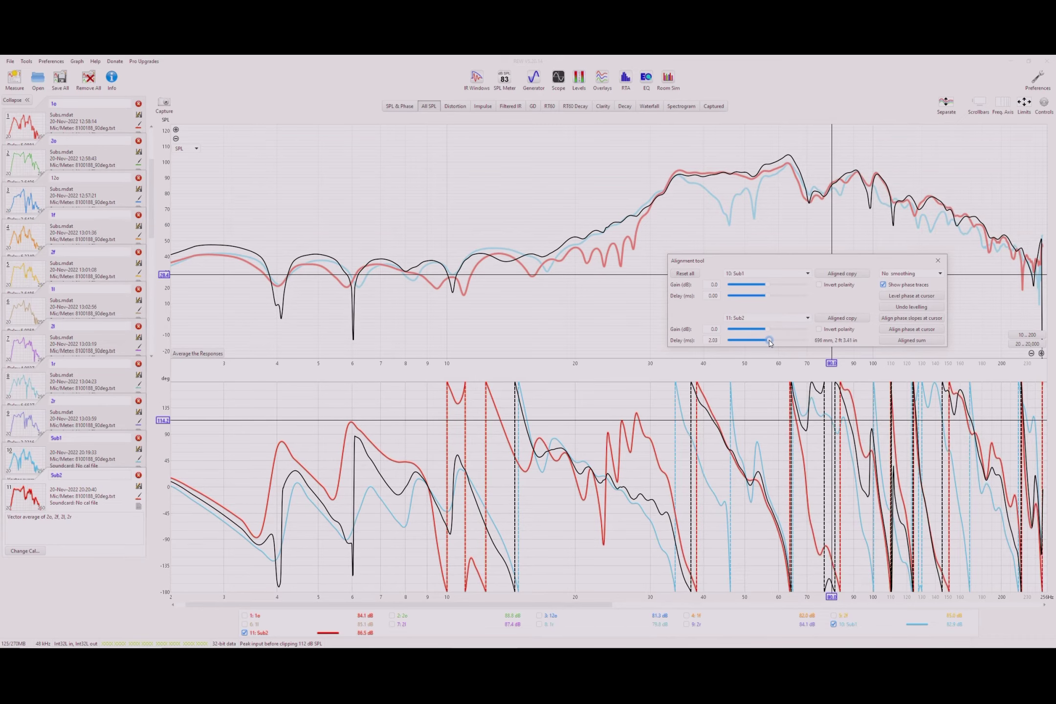
scroll(770, 342, "down", 7)
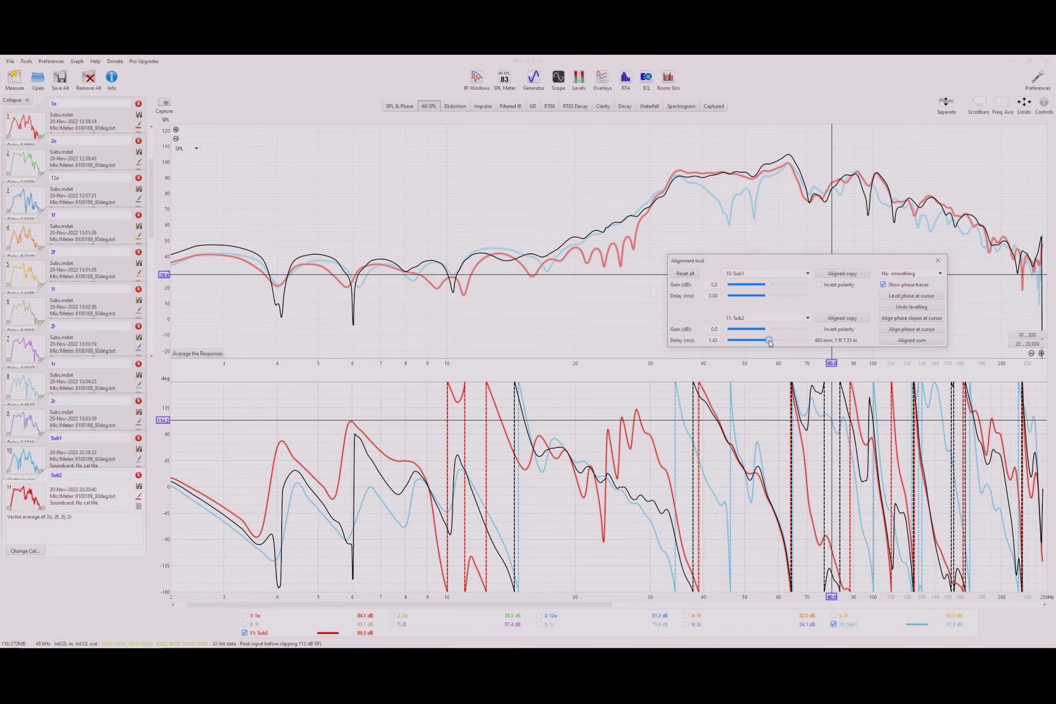
scroll(770, 342, "up", 4)
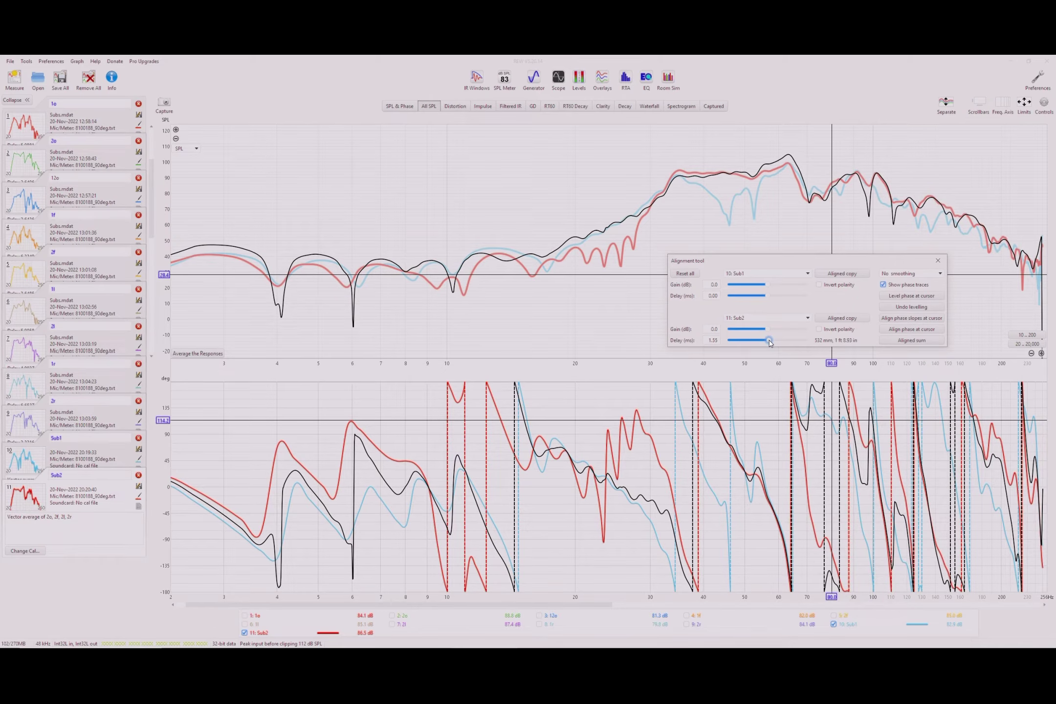
mouse_move(770, 342)
left_mouse_down()
mouse_move(816, 344)
mouse_move(729, 344)
mouse_move(763, 346)
left_mouse_up()
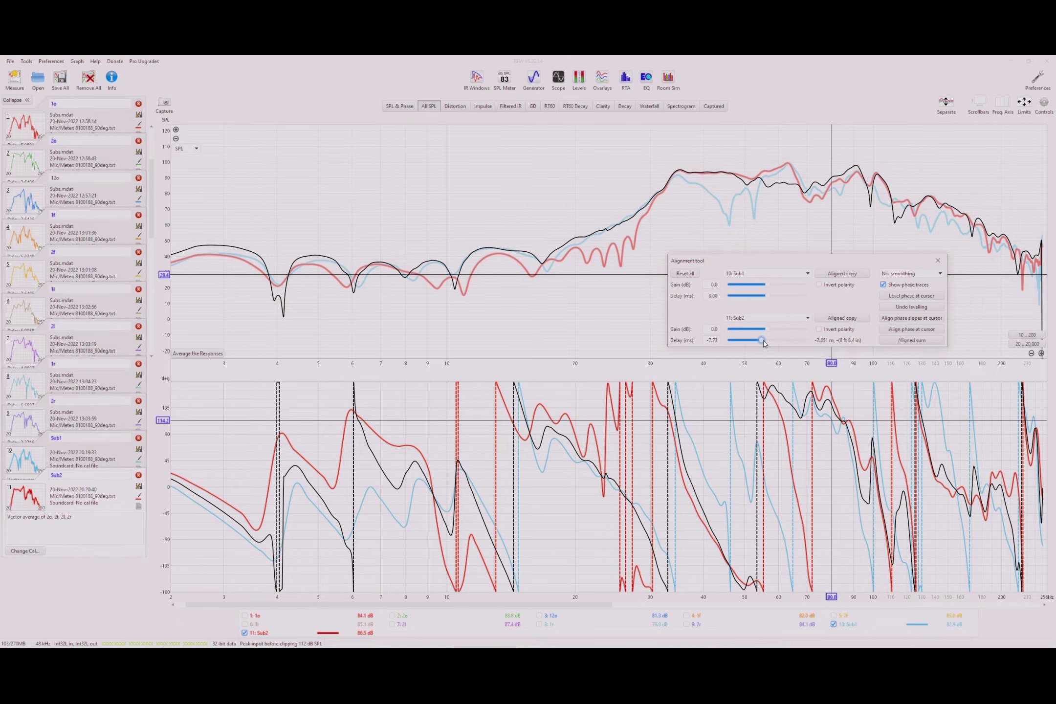
left_click(685, 273)
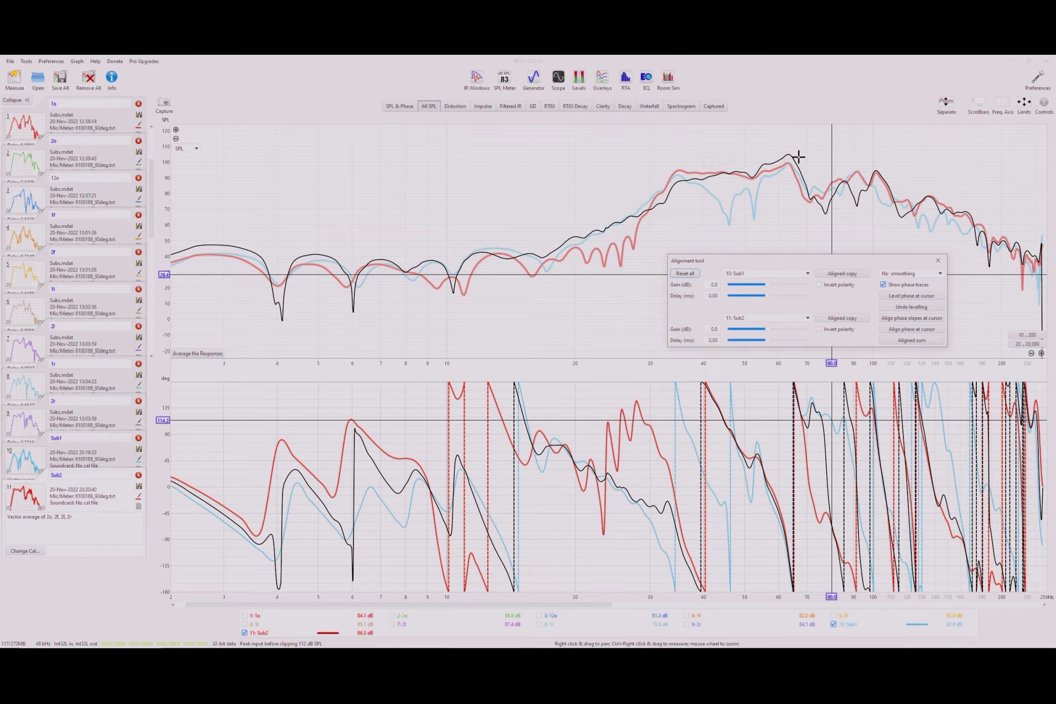
- Position the alignment tool over the SPL graph's low-frequency area and measure from the sum's peak near 63 Hz to 80 Hz
left_click(826, 218)
mouse_move(806, 266)
left_mouse_down()
mouse_move(460, 209)
mouse_move(392, 144)
left_mouse_up()
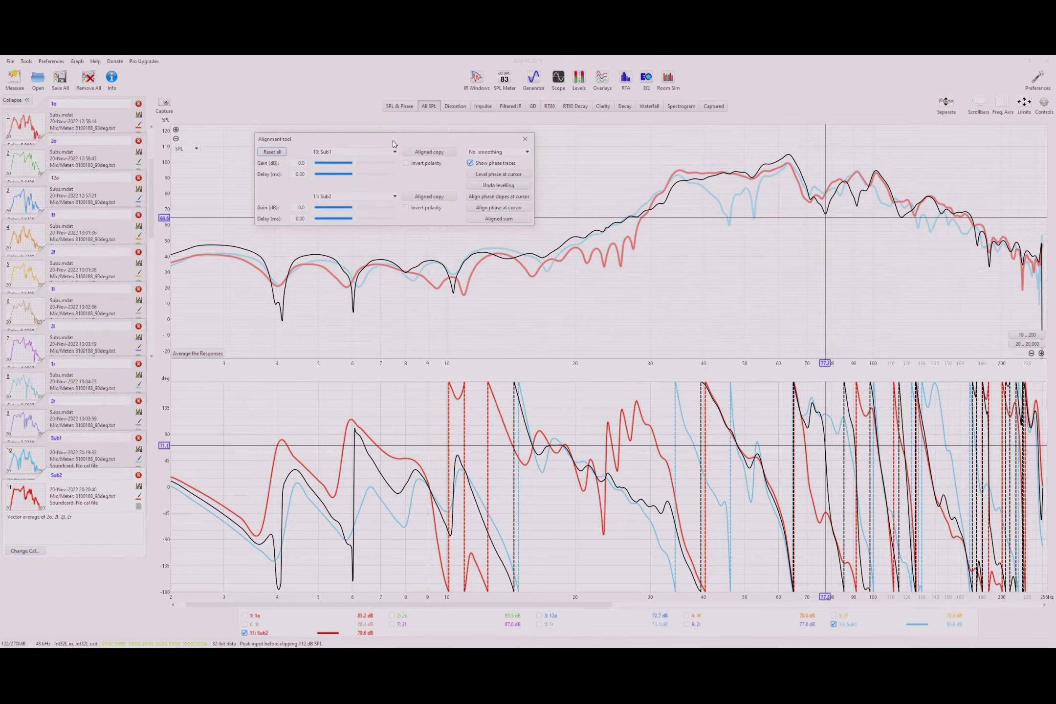
left_click(856, 209)
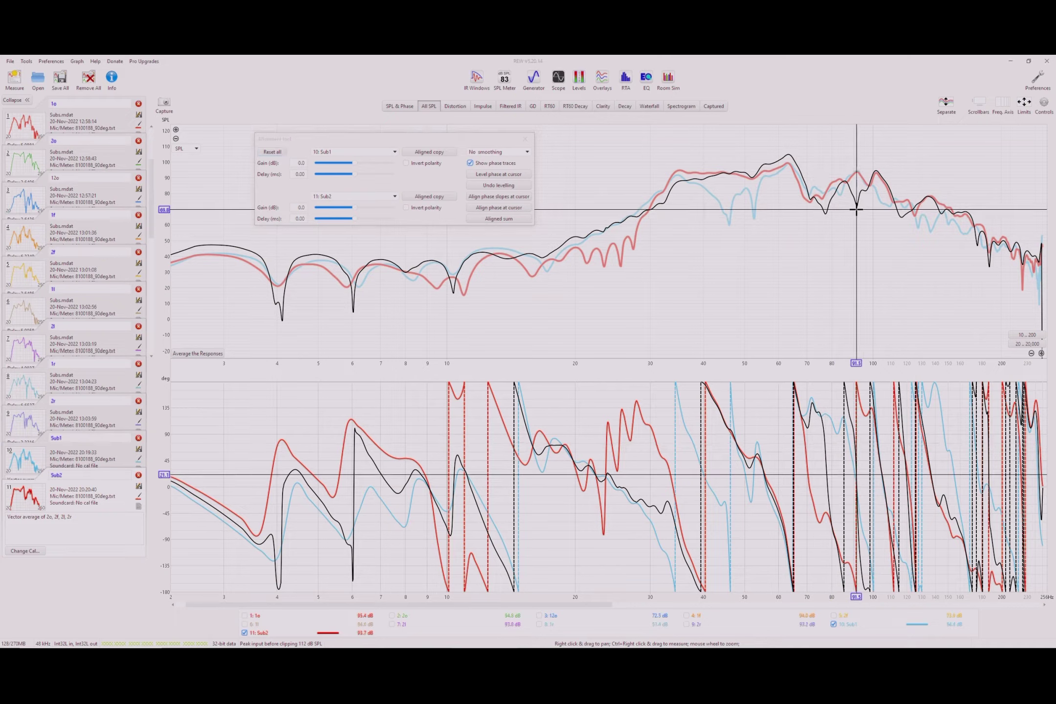
left_click(789, 157)
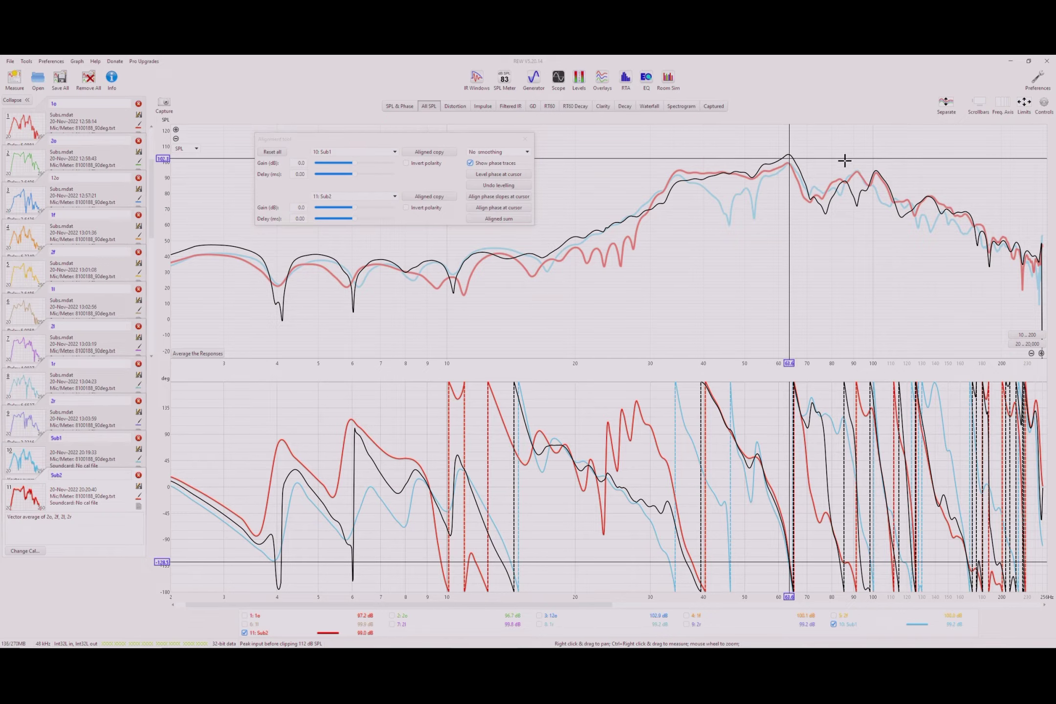
left_click(786, 156)
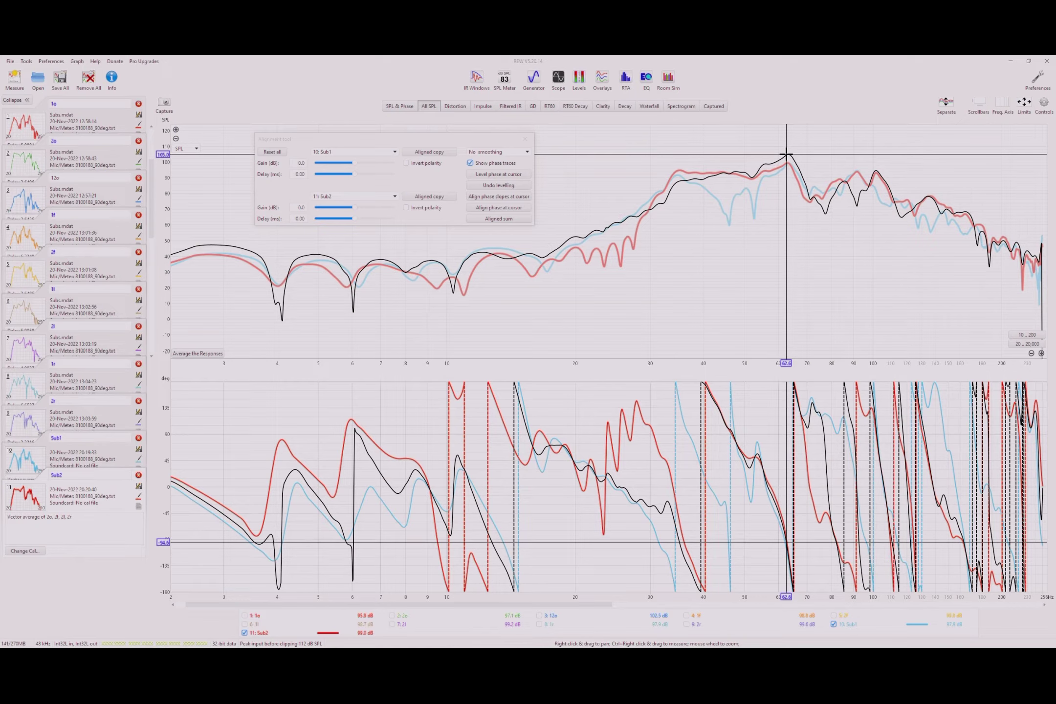
mouse_move(786, 155)
left_mouse_down()
mouse_move(794, 184)
mouse_move(790, 139)
mouse_move(801, 170)
mouse_move(833, 196)
left_mouse_up()
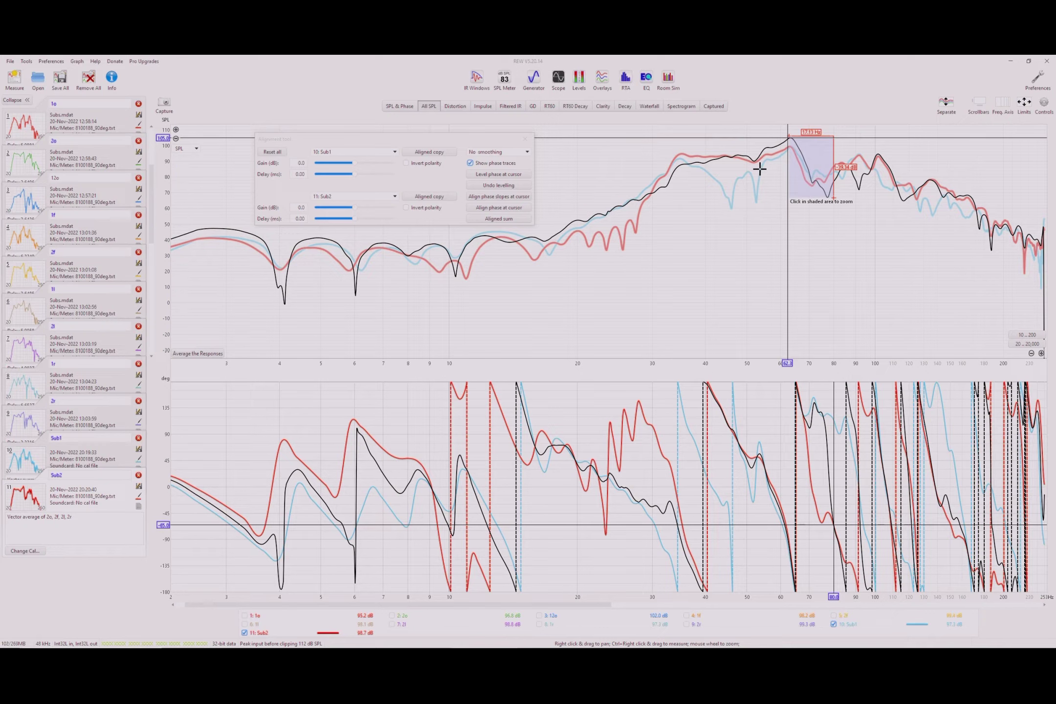
- Try a Sub2 delay of about 9.28 ms and reset all alignment adjustments
left_click(356, 219)
left_click_drag(355, 219, 363, 221)
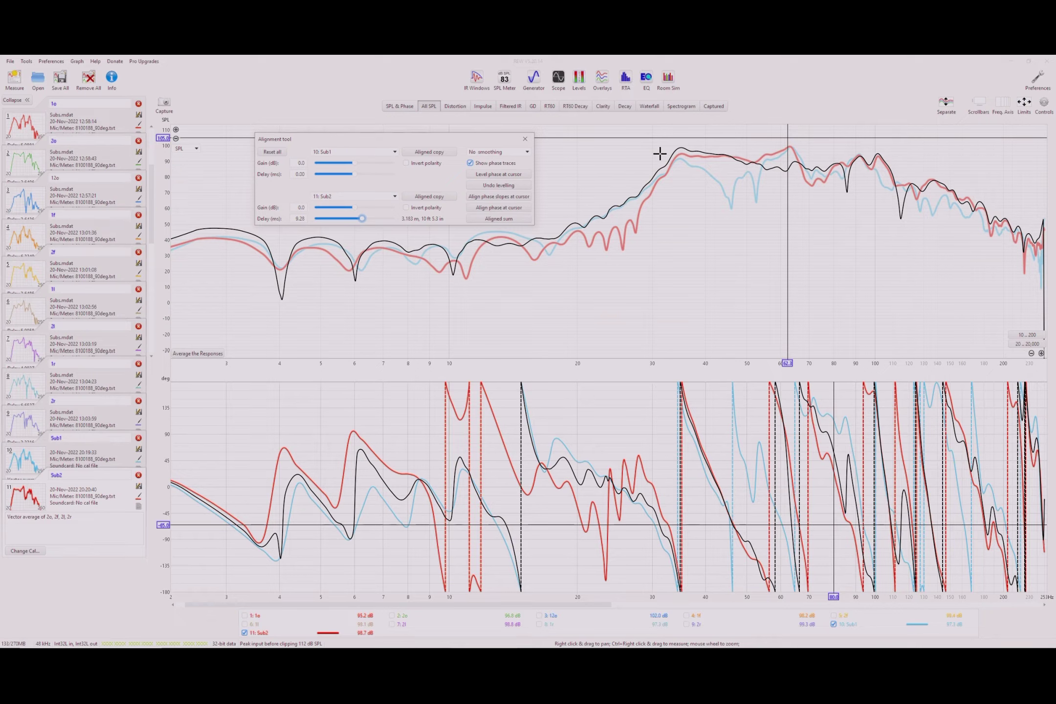
left_click(272, 152)
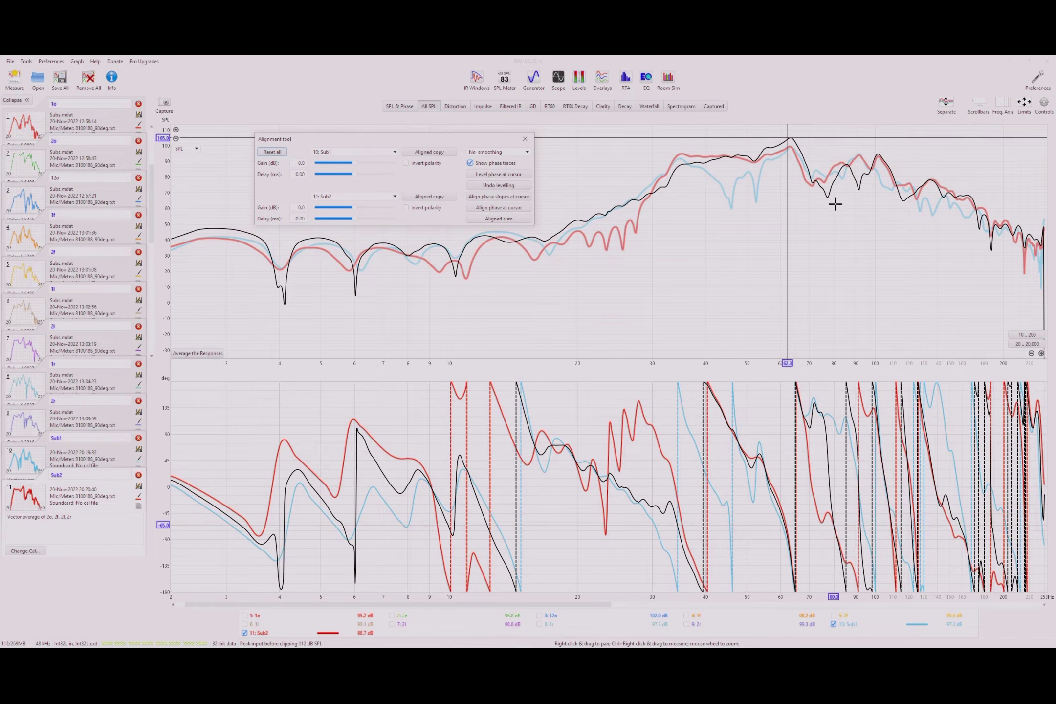
- Inspect the summed trace's dips near 92 Hz and 117 Hz with the graph cursor
left_click(860, 188)
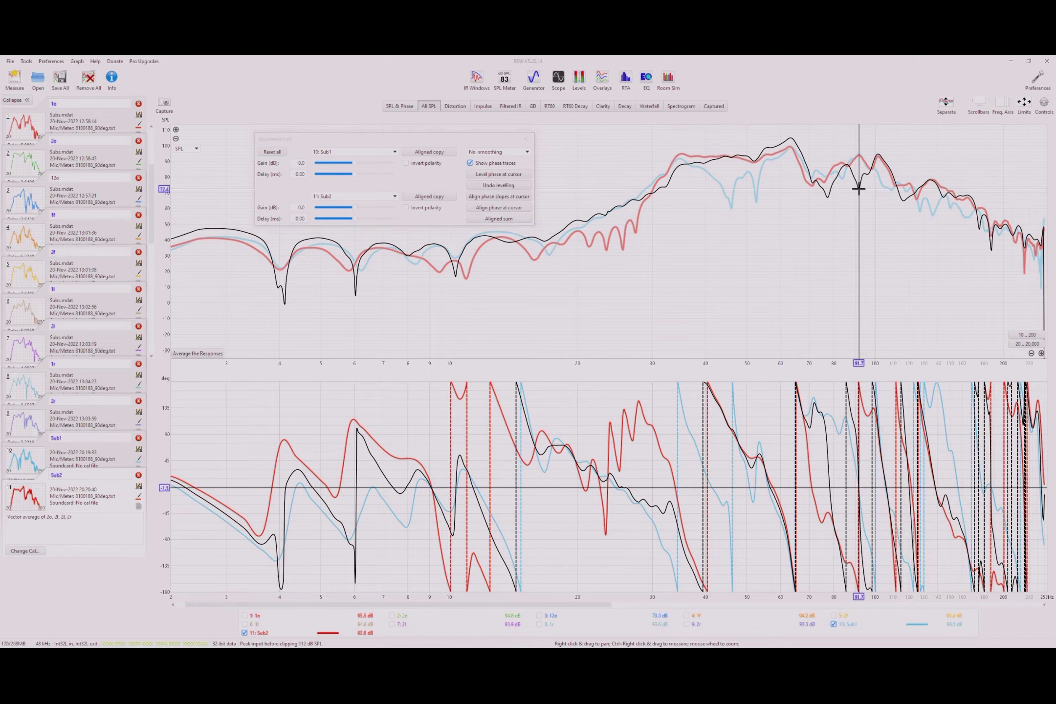
left_click(905, 201)
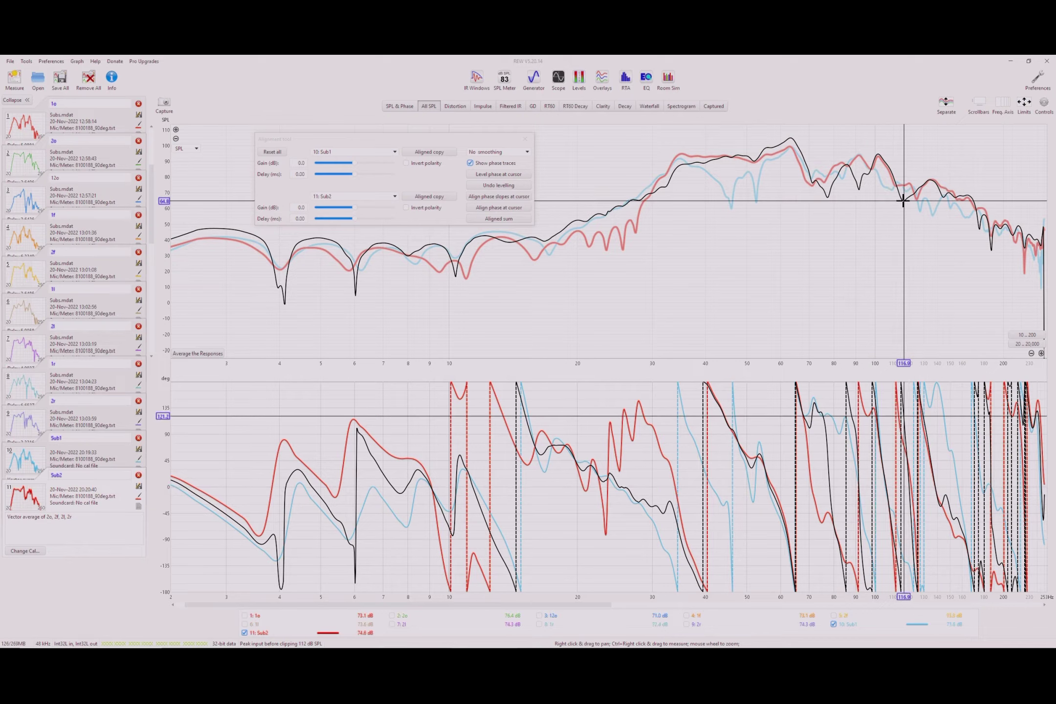
left_click(904, 199)
- Place the cursor on the sum's dip near 77 Hz, align the phase slopes there and check the sum near 70 Hz
left_click(835, 198)
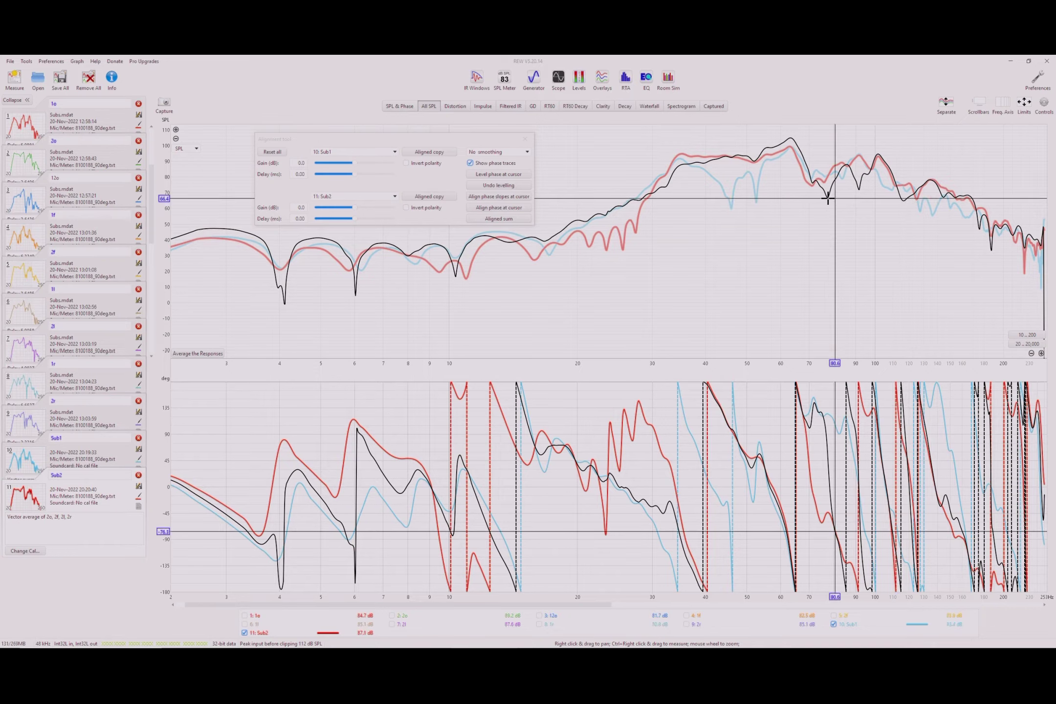
left_click(828, 198)
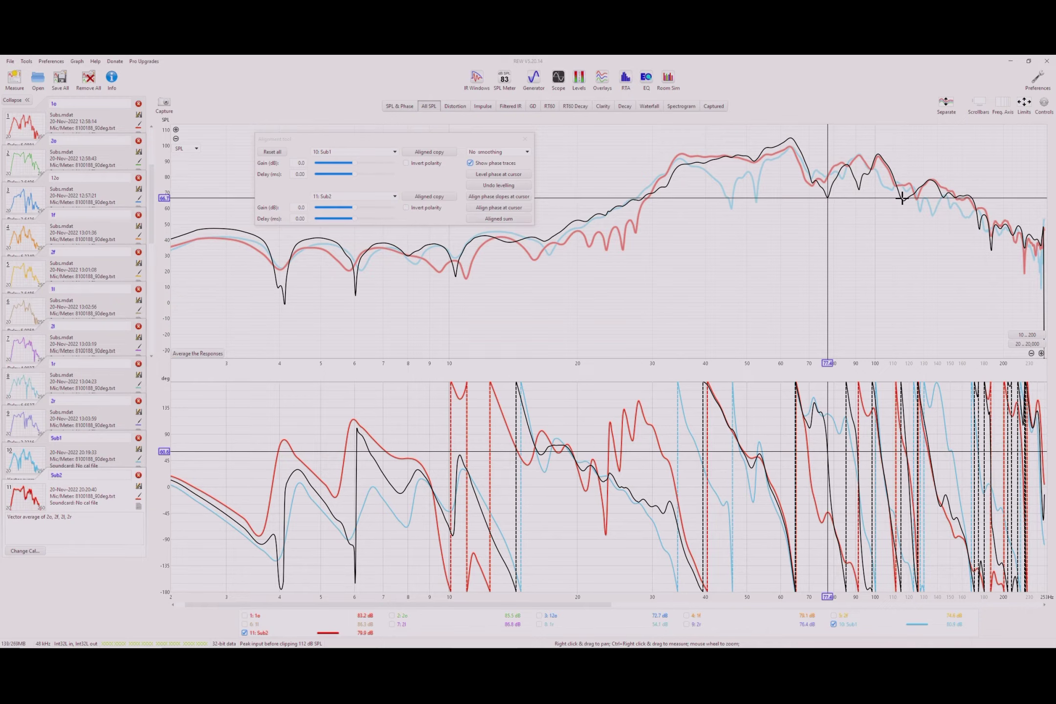
left_click(512, 198)
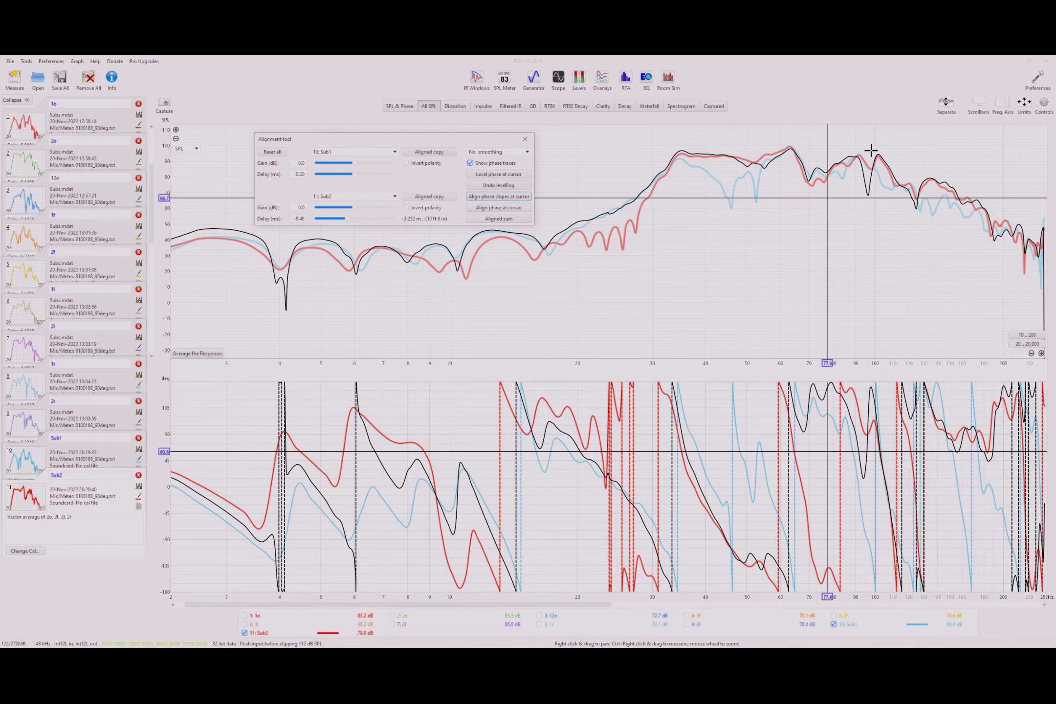
left_click(808, 181)
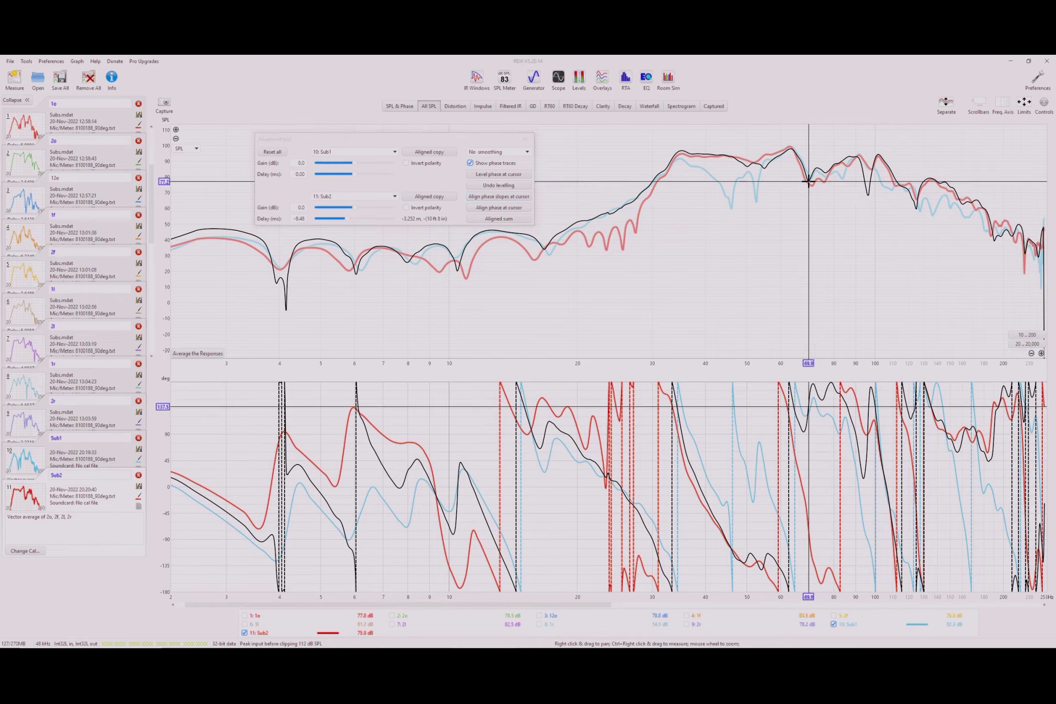
- Try aligning the phase slopes with the cursor near 69.9 Hz, 71 Hz and 69.3 Hz, and reset all alignment adjustments
left_click(501, 197)
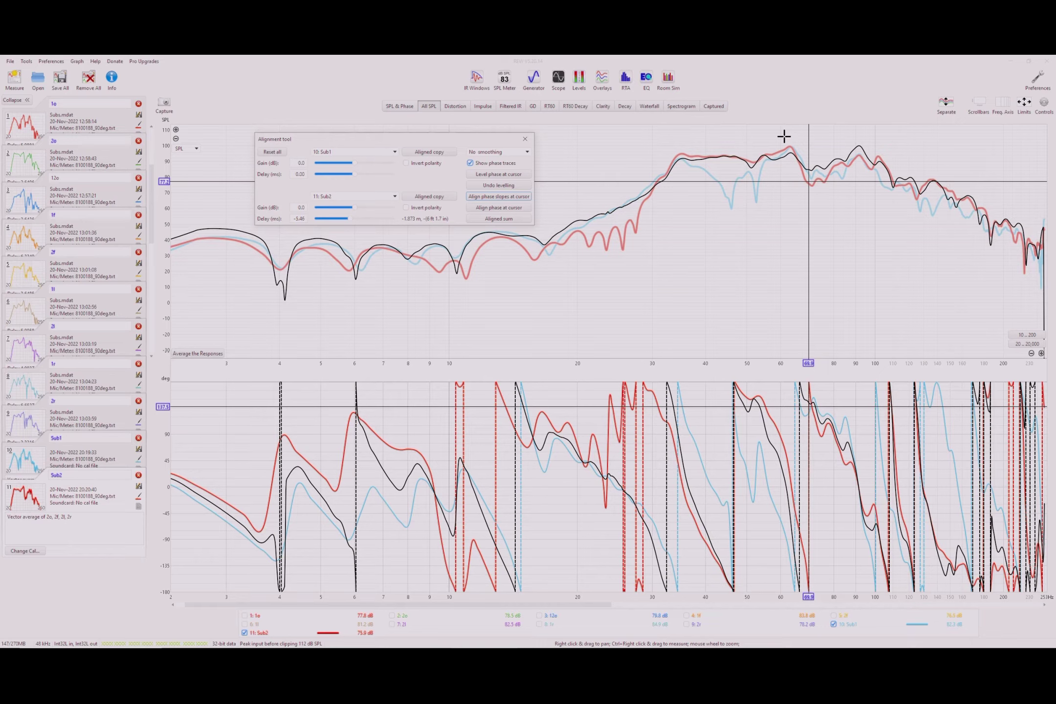
left_click(811, 170)
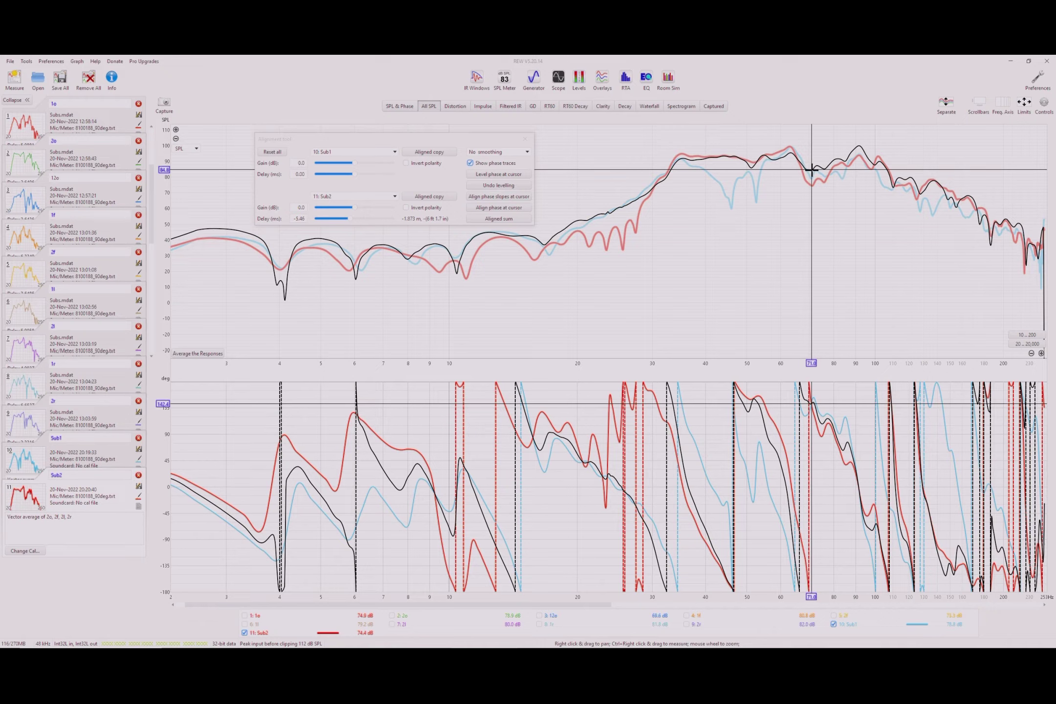
left_click(513, 197)
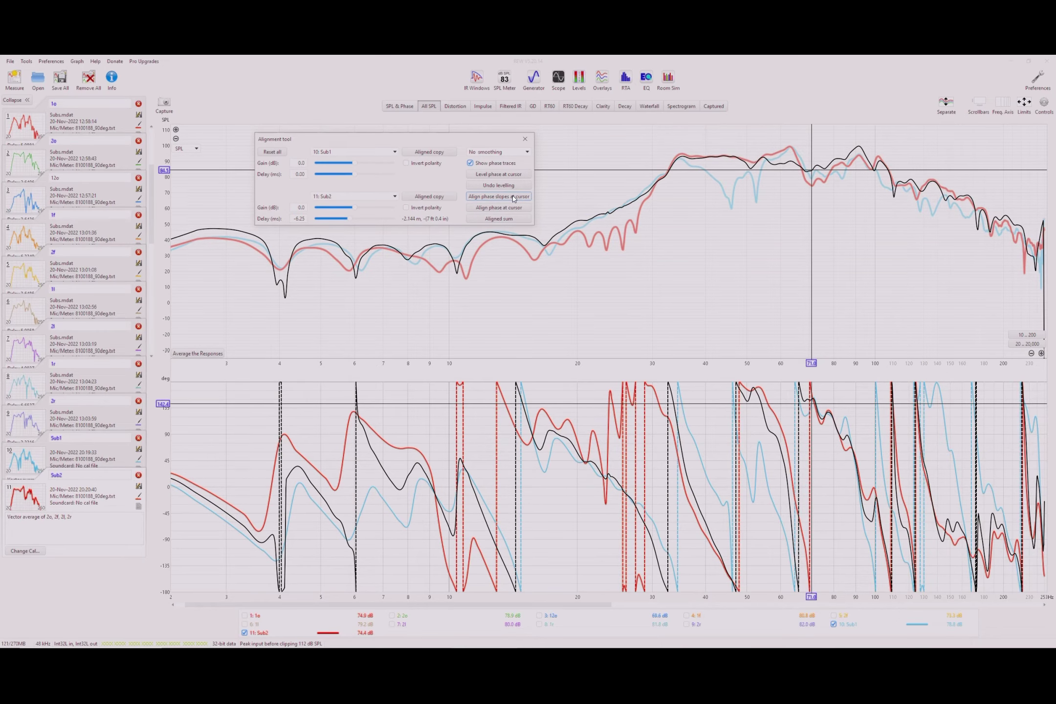
left_click(807, 172)
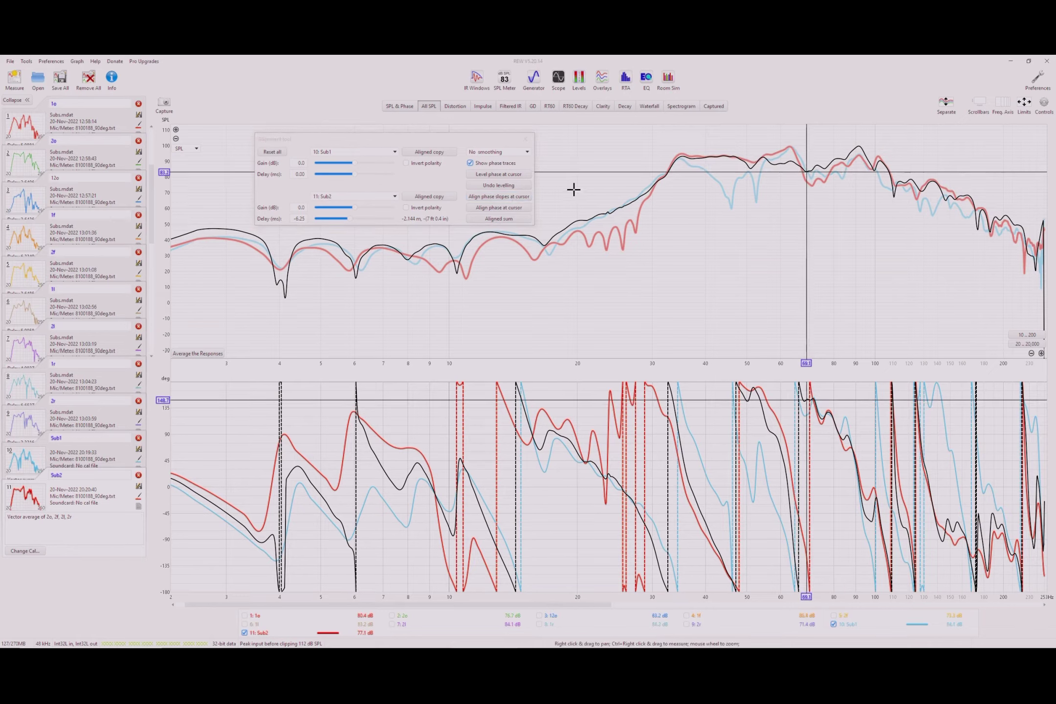
left_click(507, 200)
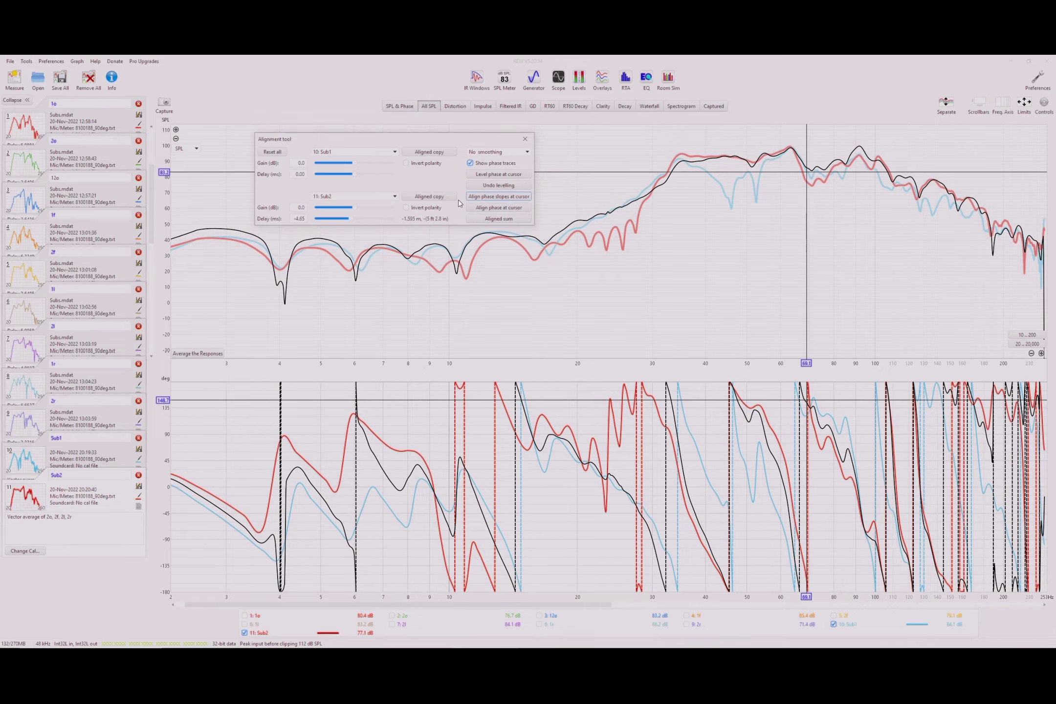
left_click(276, 153)
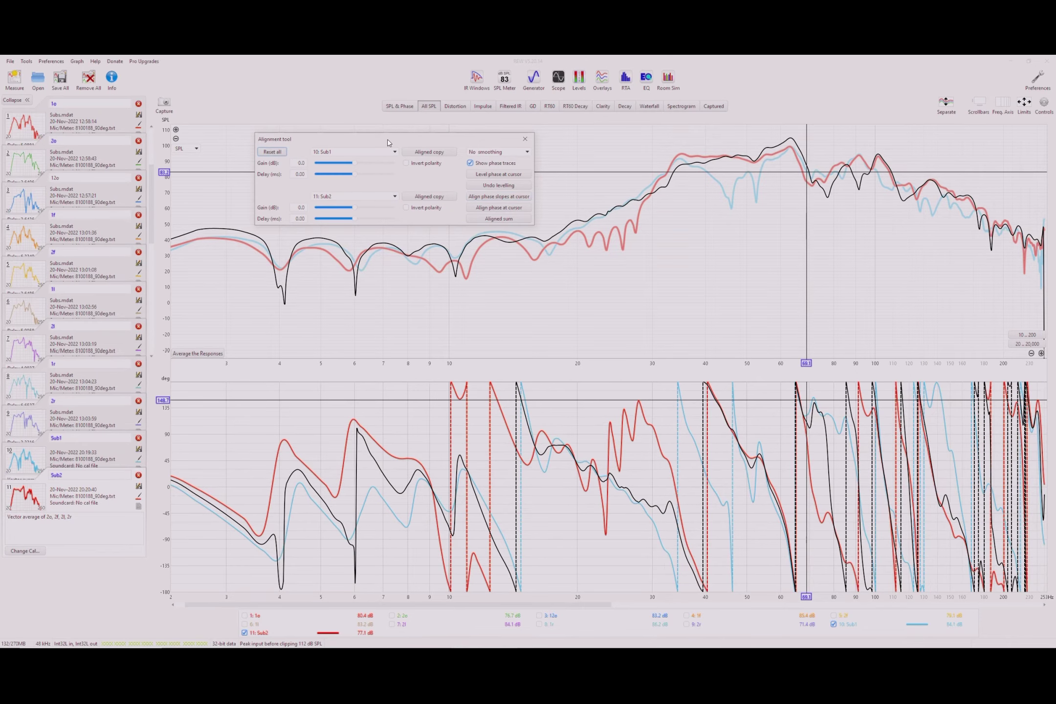
- Align the phase slopes successively at the sum's dips near 77 Hz, 69.9 Hz and 70.6 Hz, giving Sub2 a delay of about -5.86 ms
left_click(828, 198)
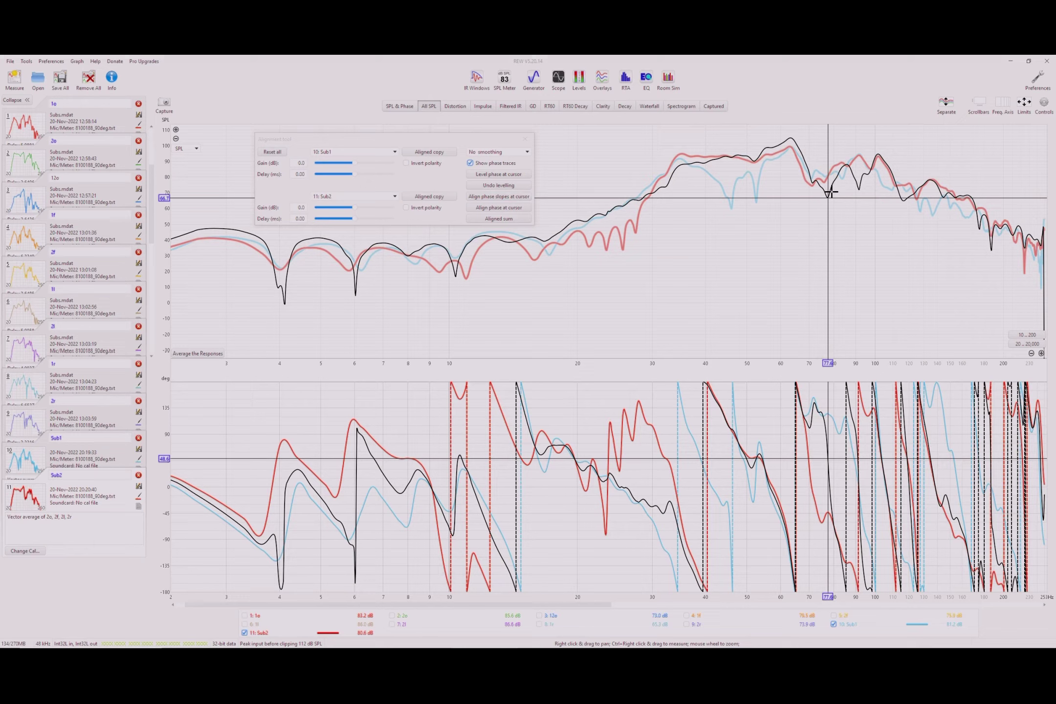
left_click(499, 198)
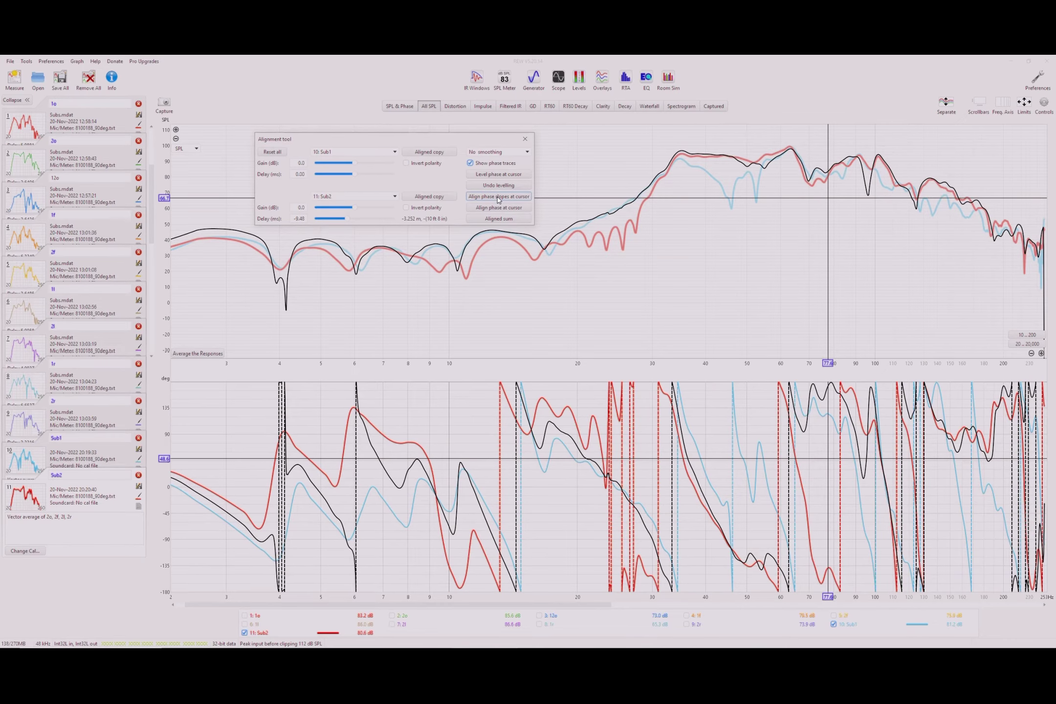
left_click(808, 181)
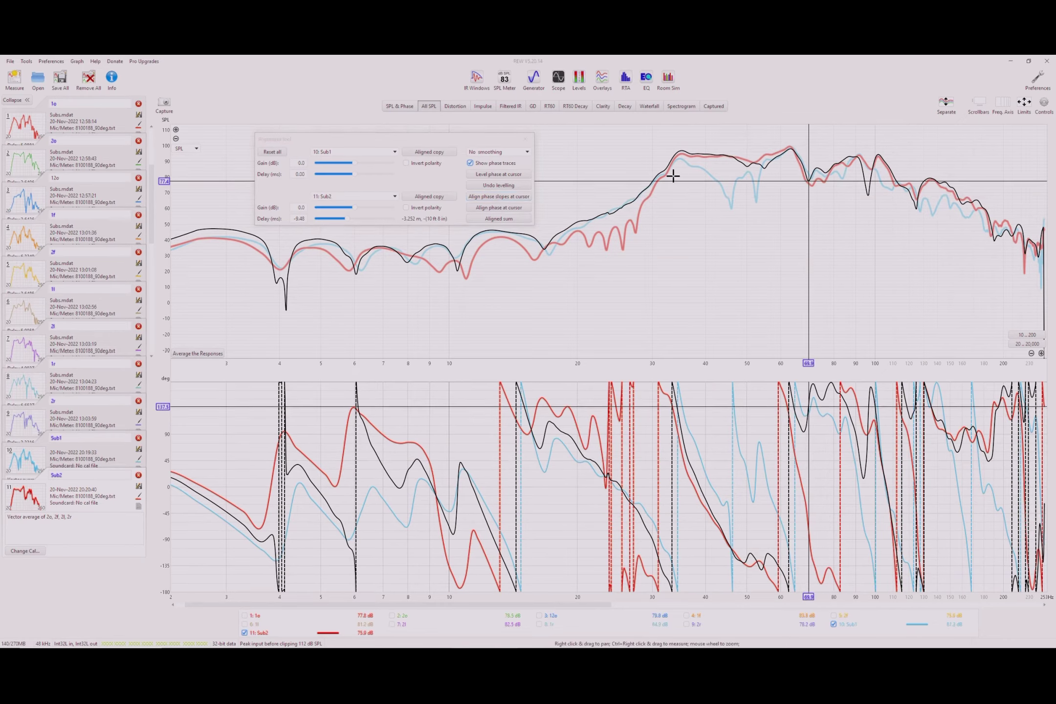
left_click(513, 197)
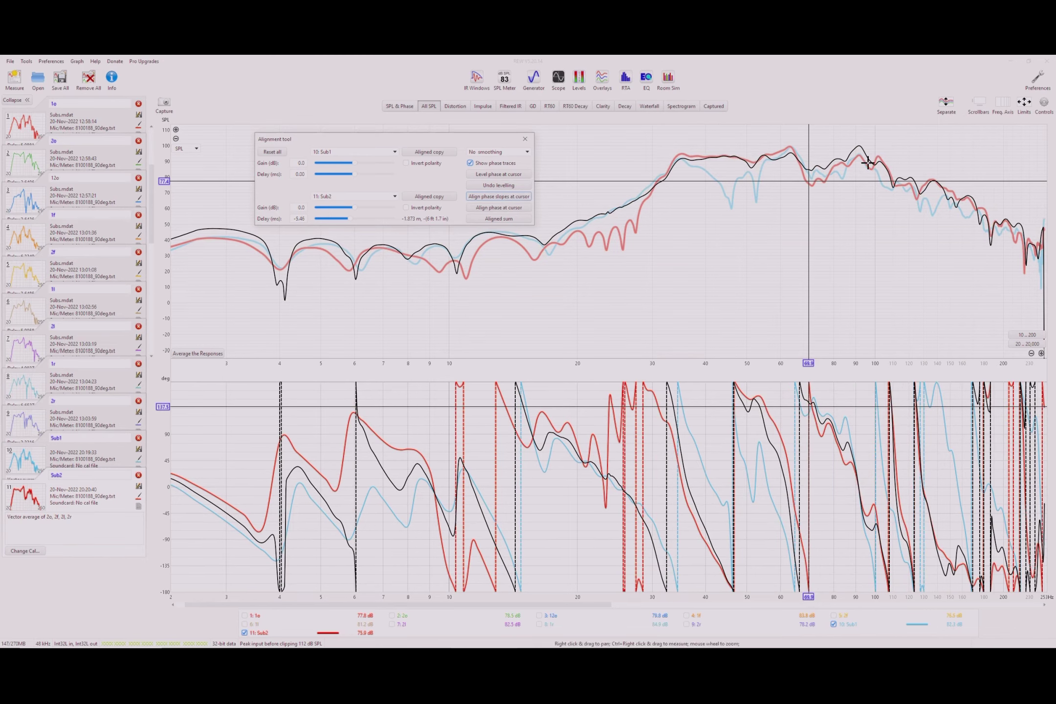
left_click(811, 170)
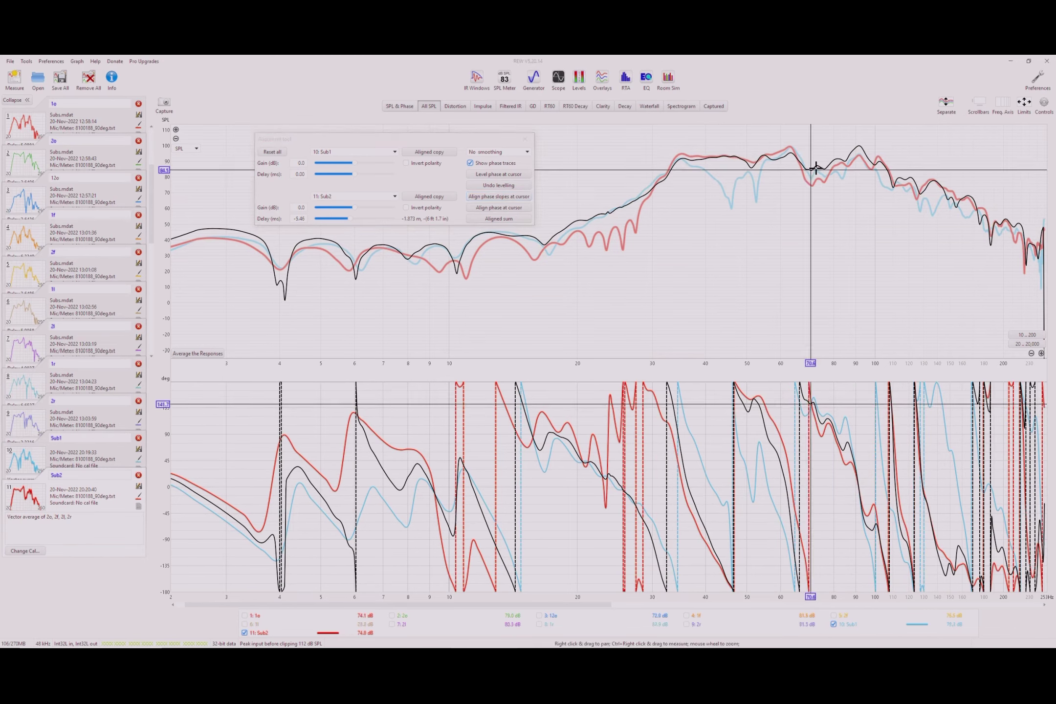
left_click(507, 197)
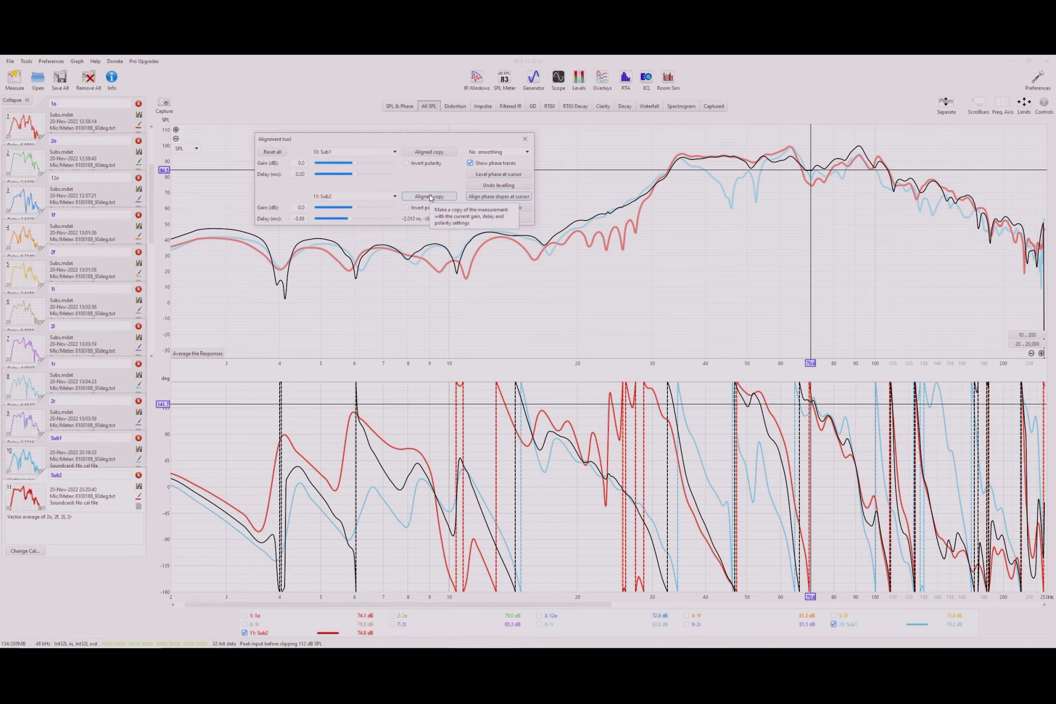
- Create an aligned copy of Sub2 and the aligned sum of both subs, and close the alignment tool
left_click(430, 197)
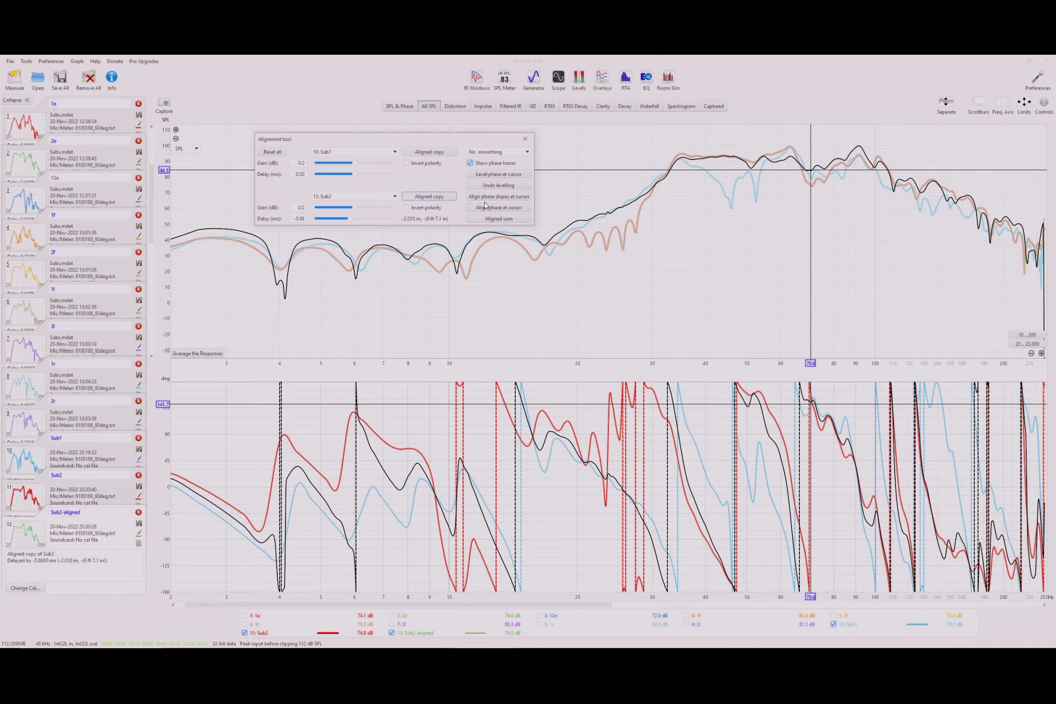
left_click(499, 219)
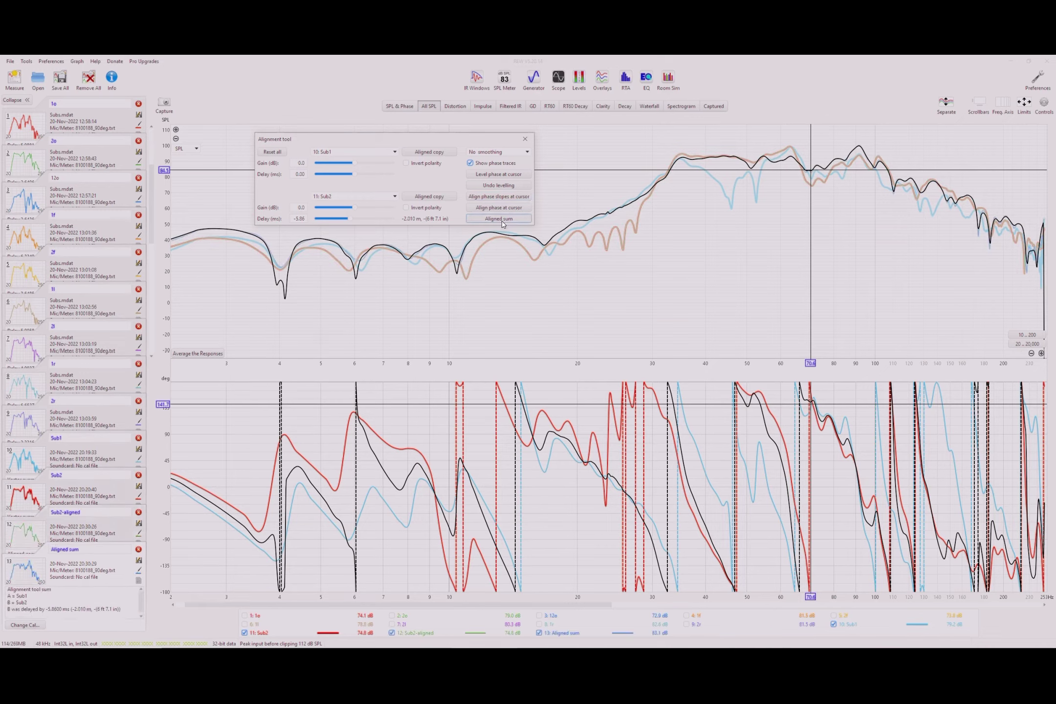
left_click(526, 142)
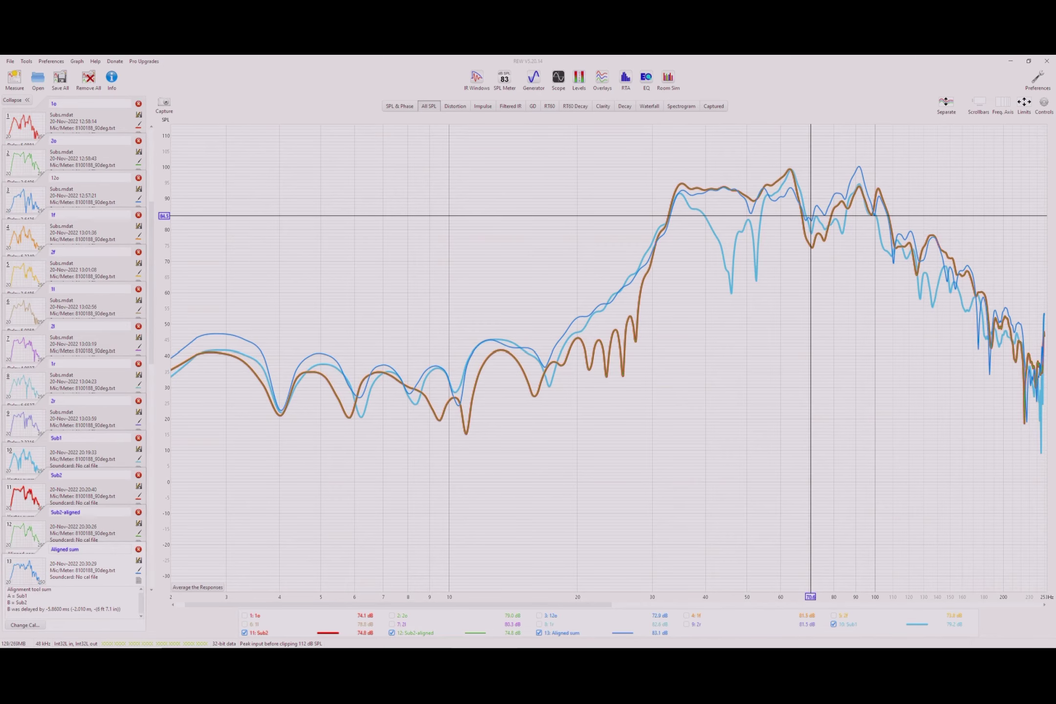
- Clear all trace selections and create a vector average of only Sub1 and Sub2-aligned
right_click(609, 632)
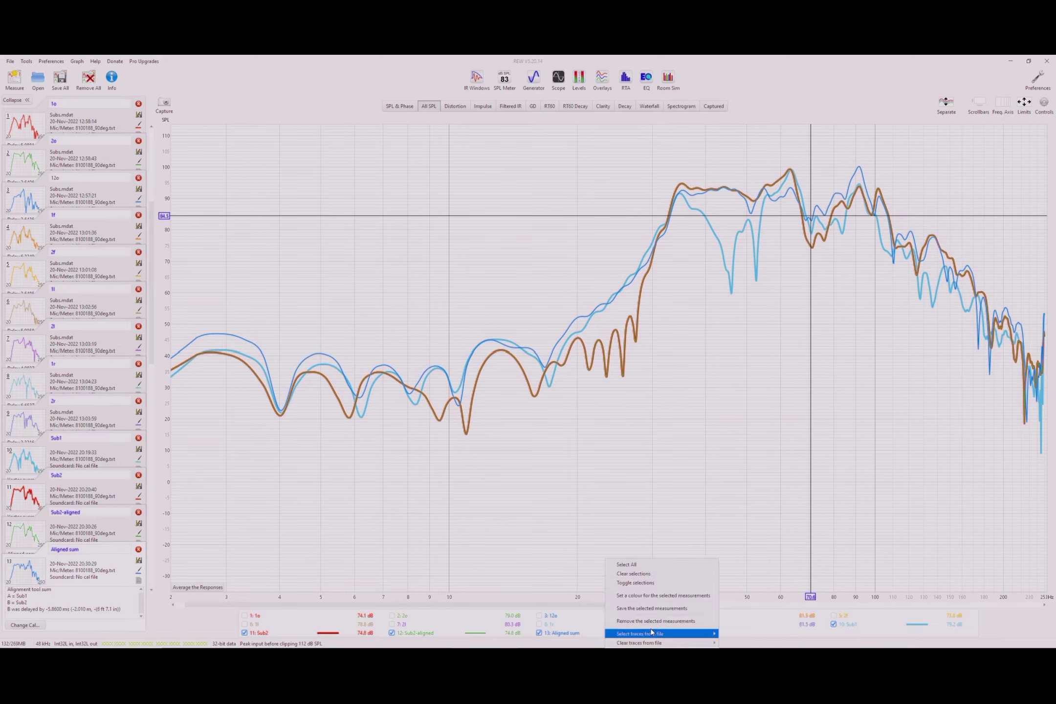
left_click(646, 573)
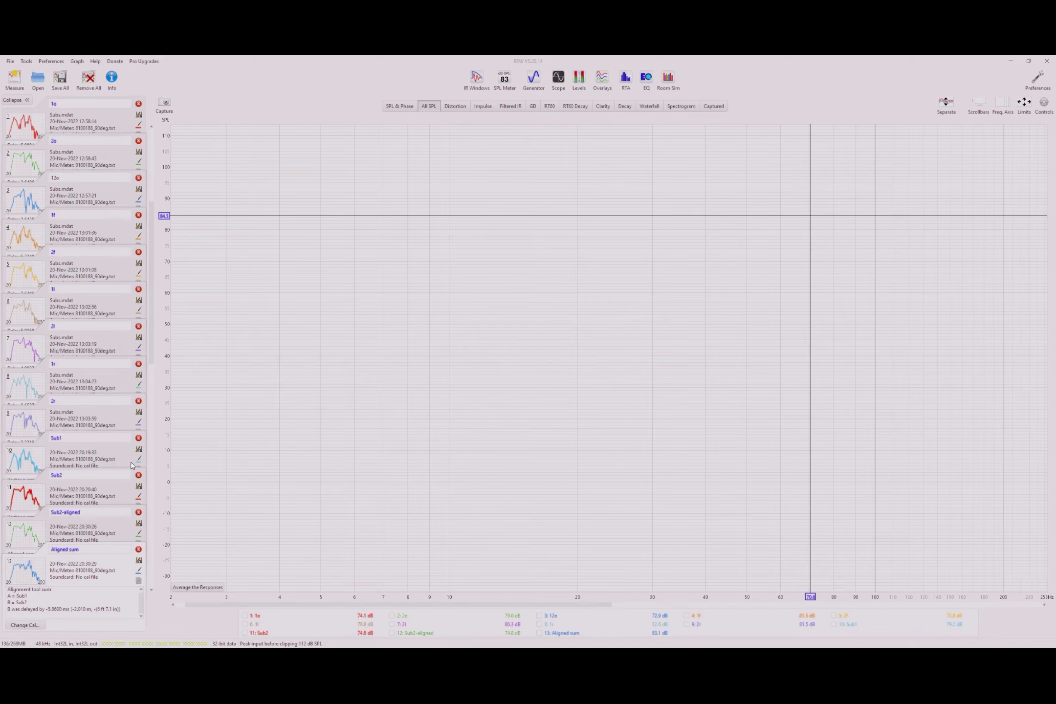
left_click(834, 625)
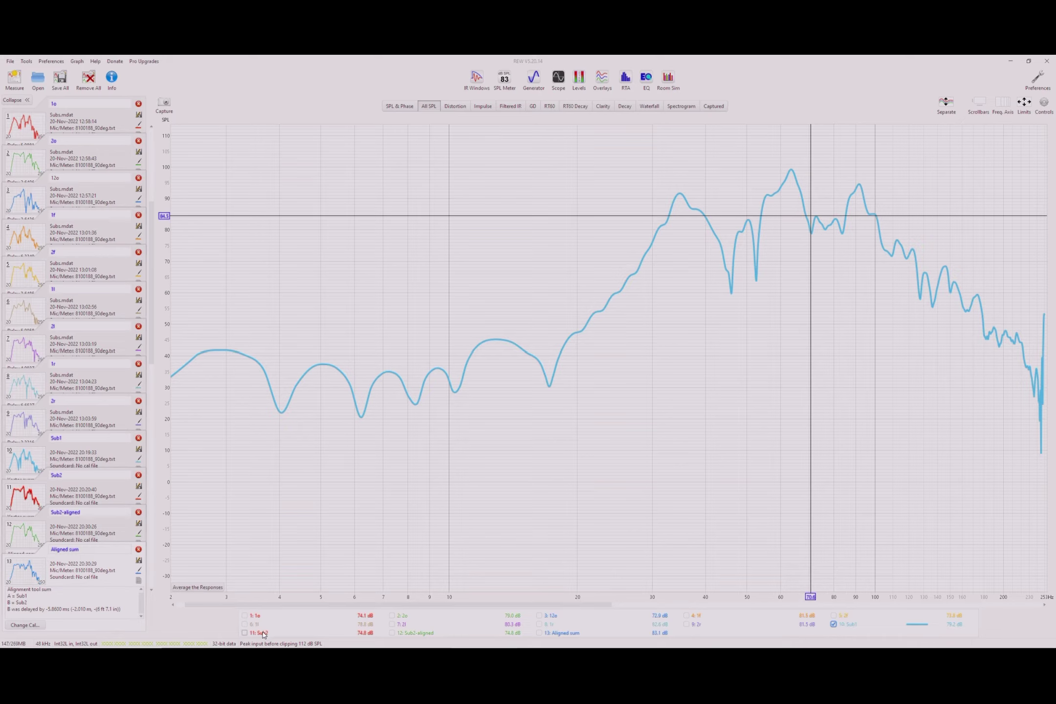
left_click(392, 633)
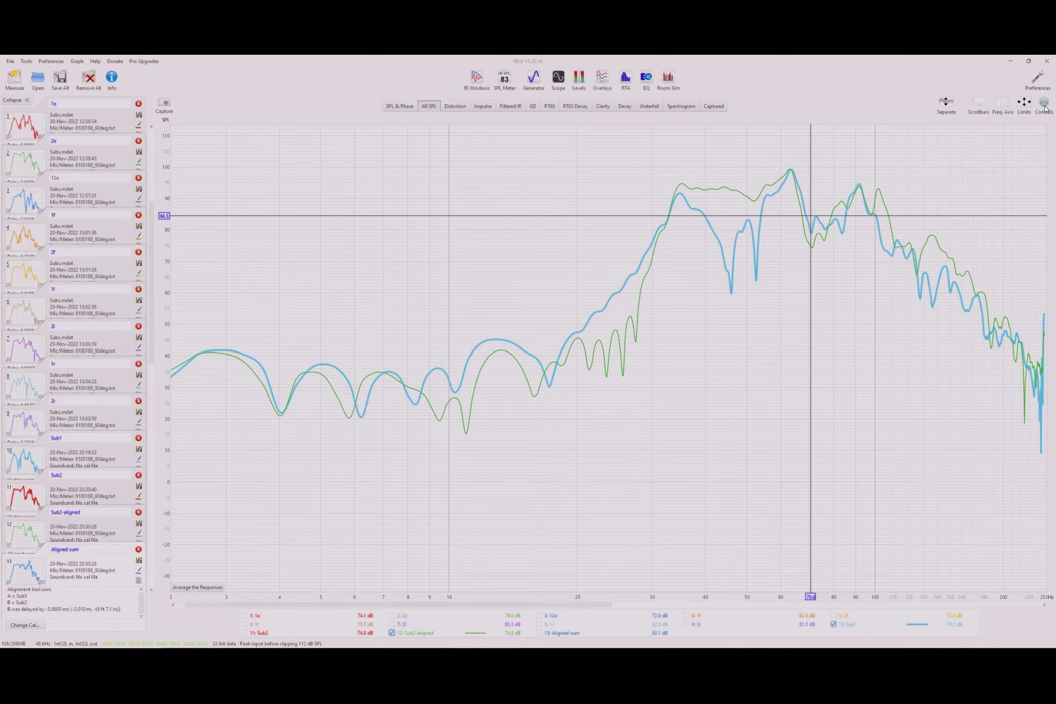
mouse_move(1044, 103)
left_click(959, 214)
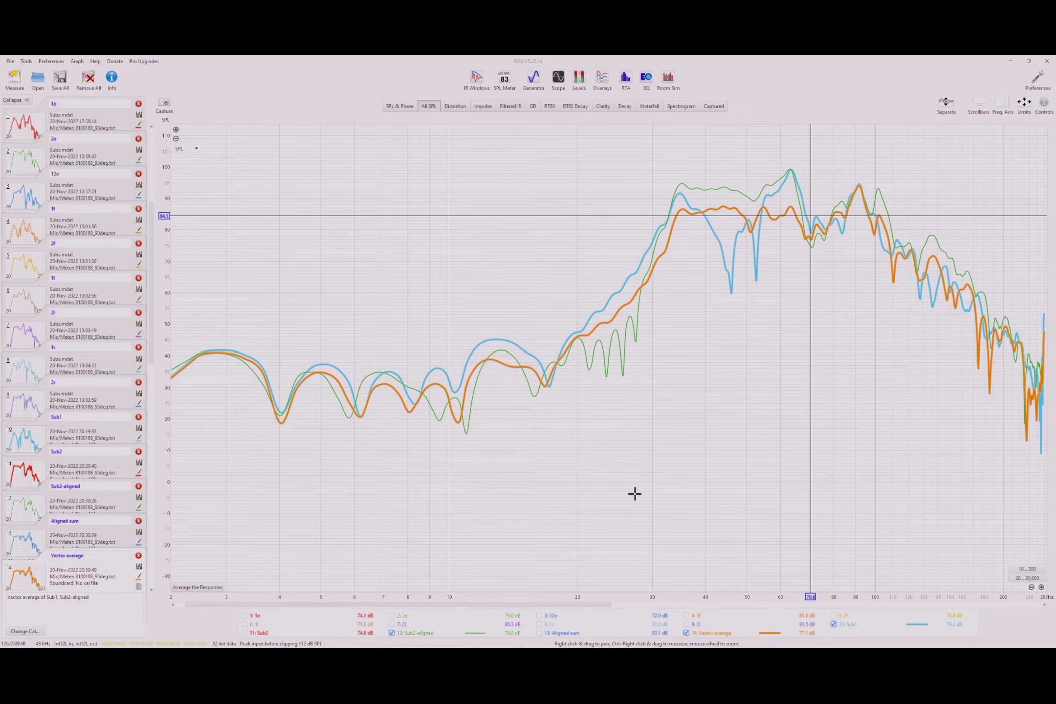
- Compare only the Aligned sum and Vector average traces, and remove the Vector average measurement
left_click(556, 635)
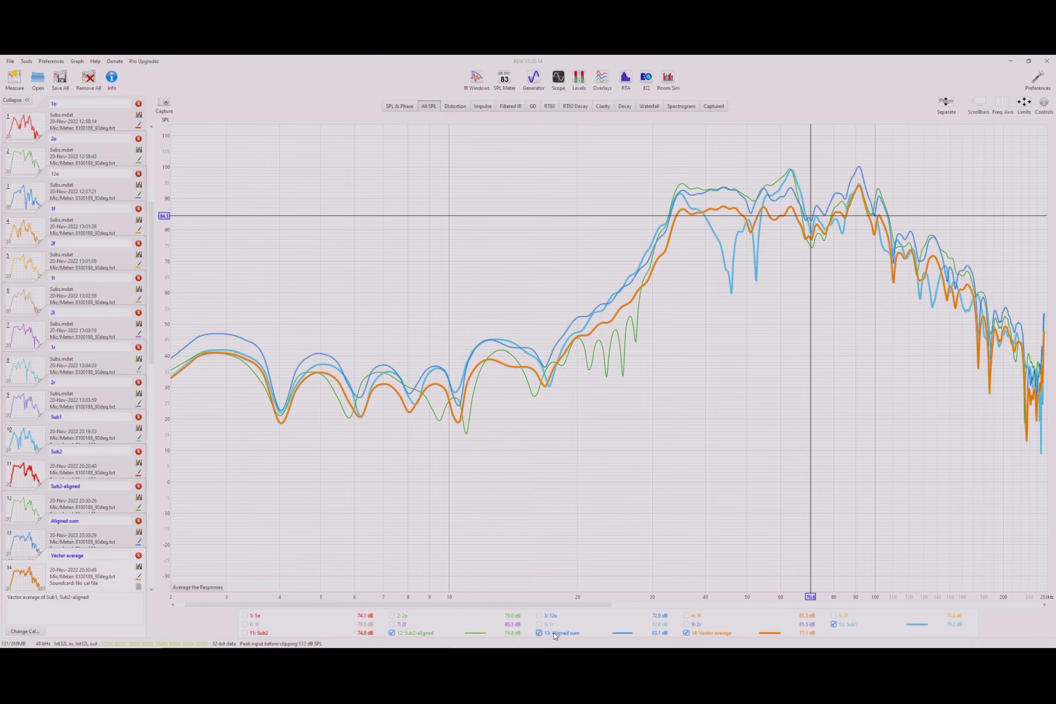
left_click(391, 633)
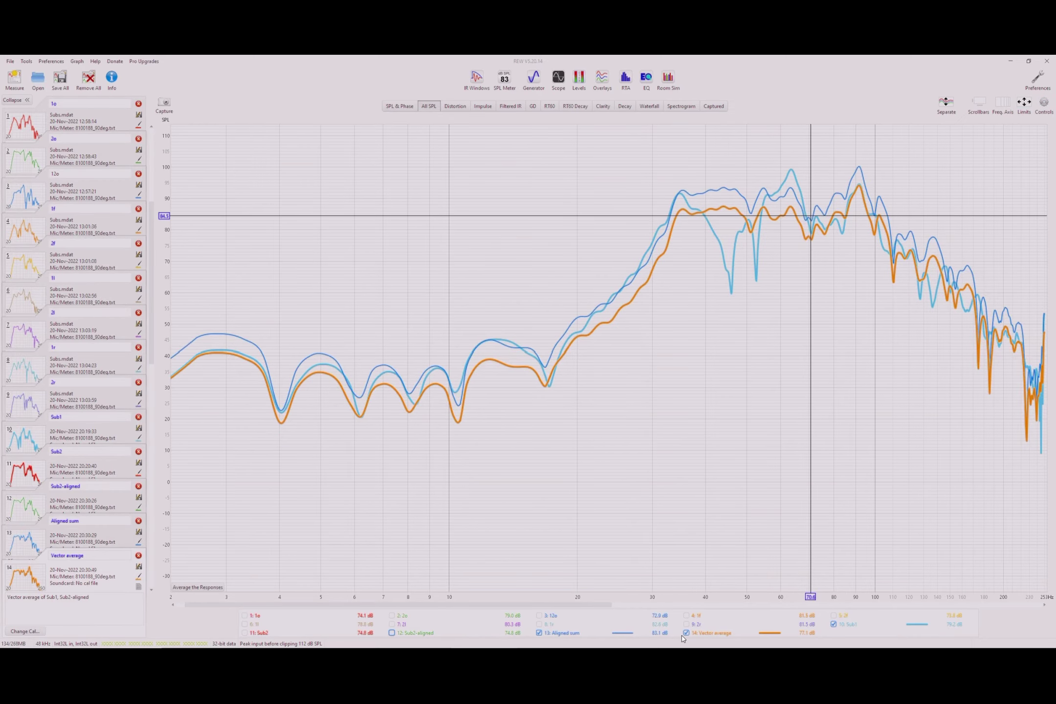
left_click(849, 628)
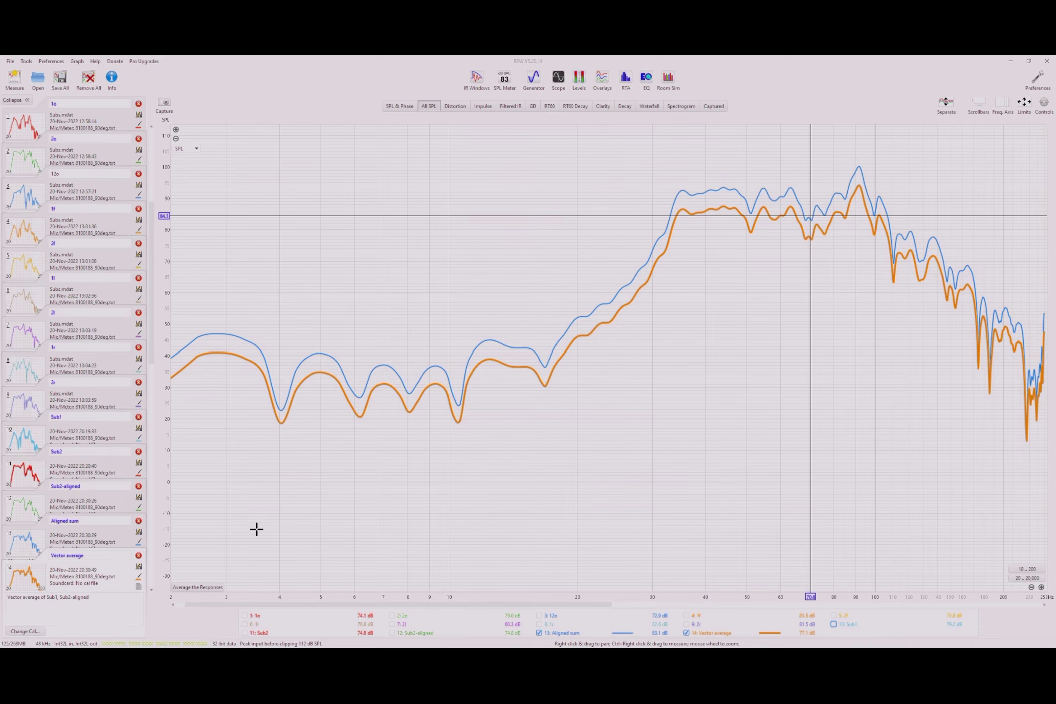
left_click(139, 556)
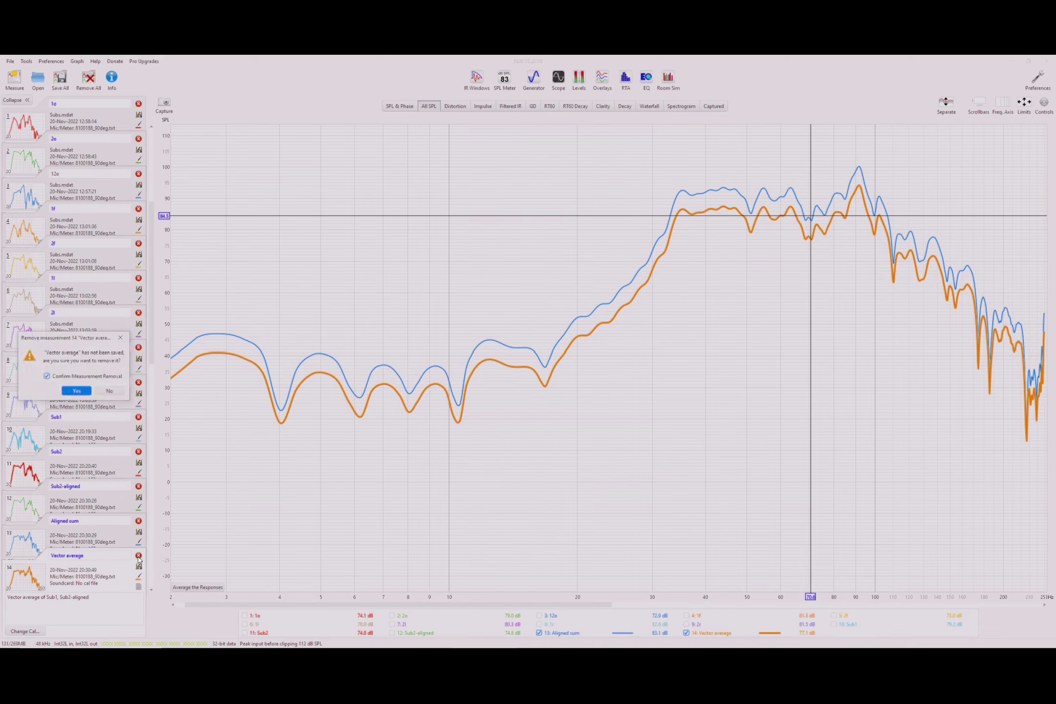
key("Return")
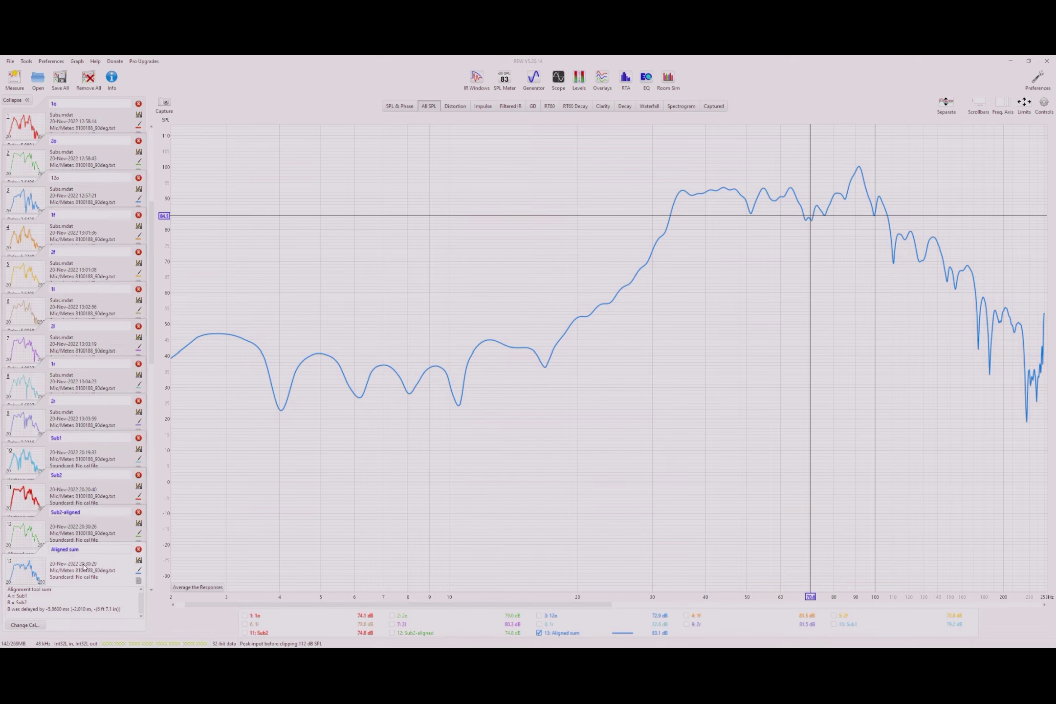
- Open the EQ window for the Aligned sum measurement and maximize it
left_click(644, 85)
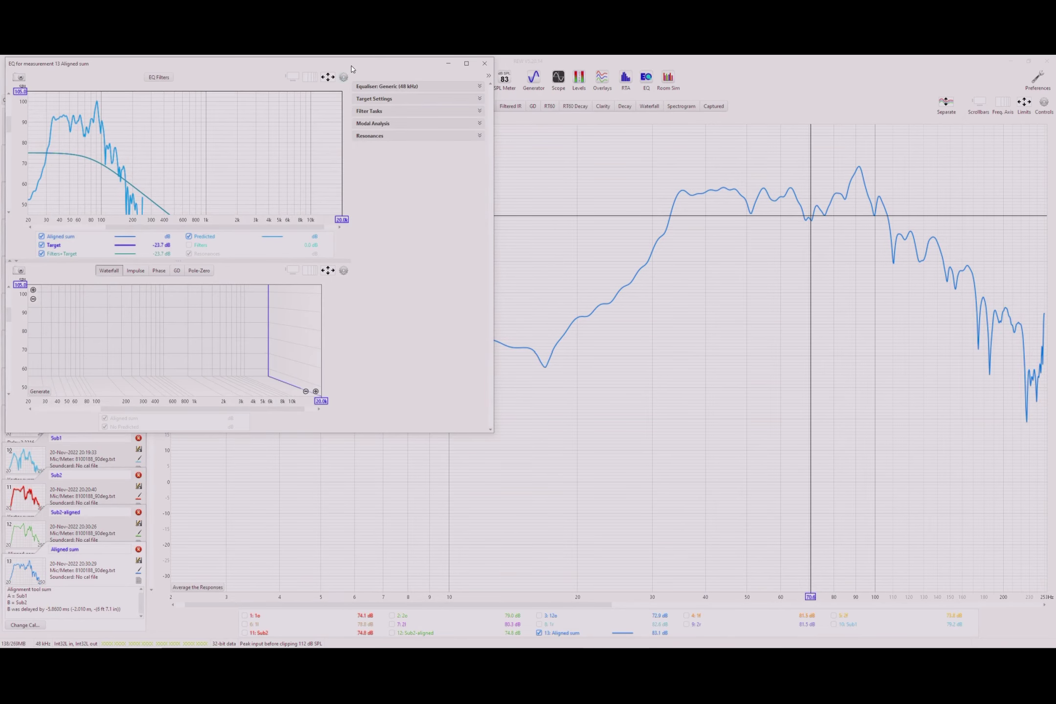
left_click_drag(352, 66, 583, 194)
left_click(697, 193)
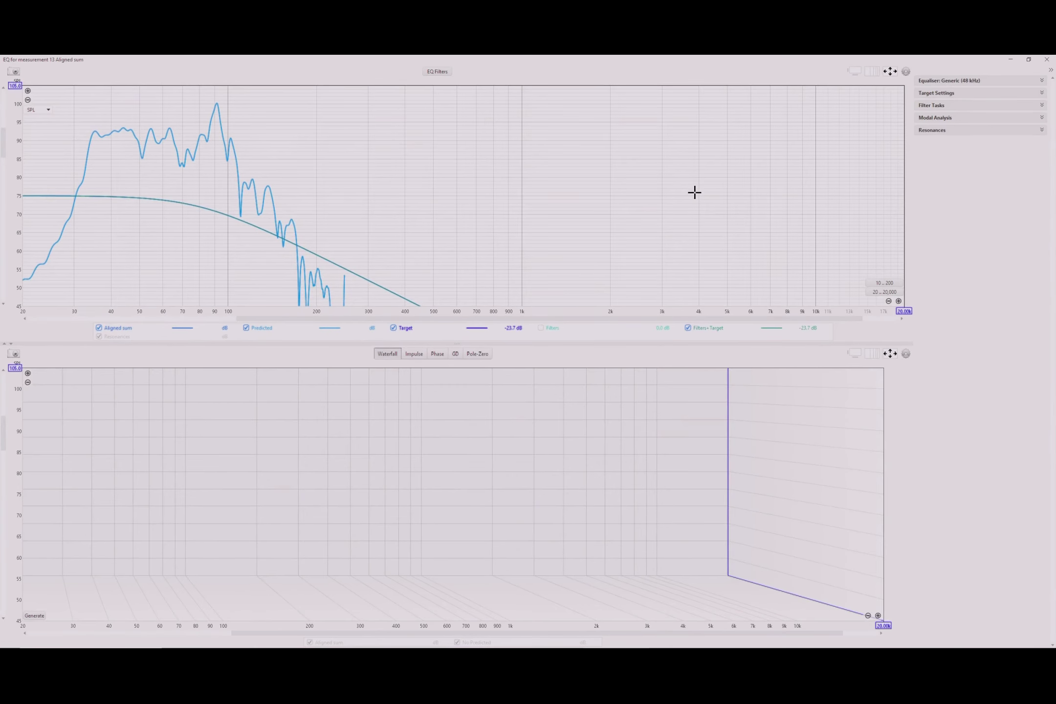
- View the EQ window's secondary Impulse, Phase, GD and Pole-Zero graphs, and collapse that graph area so the EQ filters graph fills the height
left_click(10, 344)
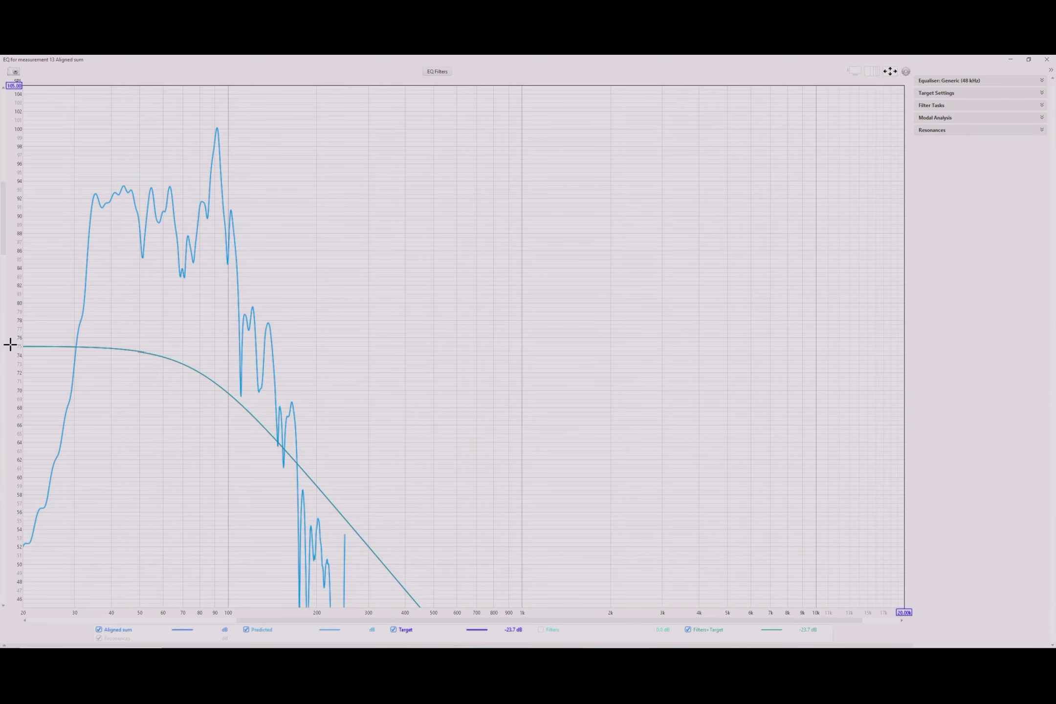
left_click(4, 647)
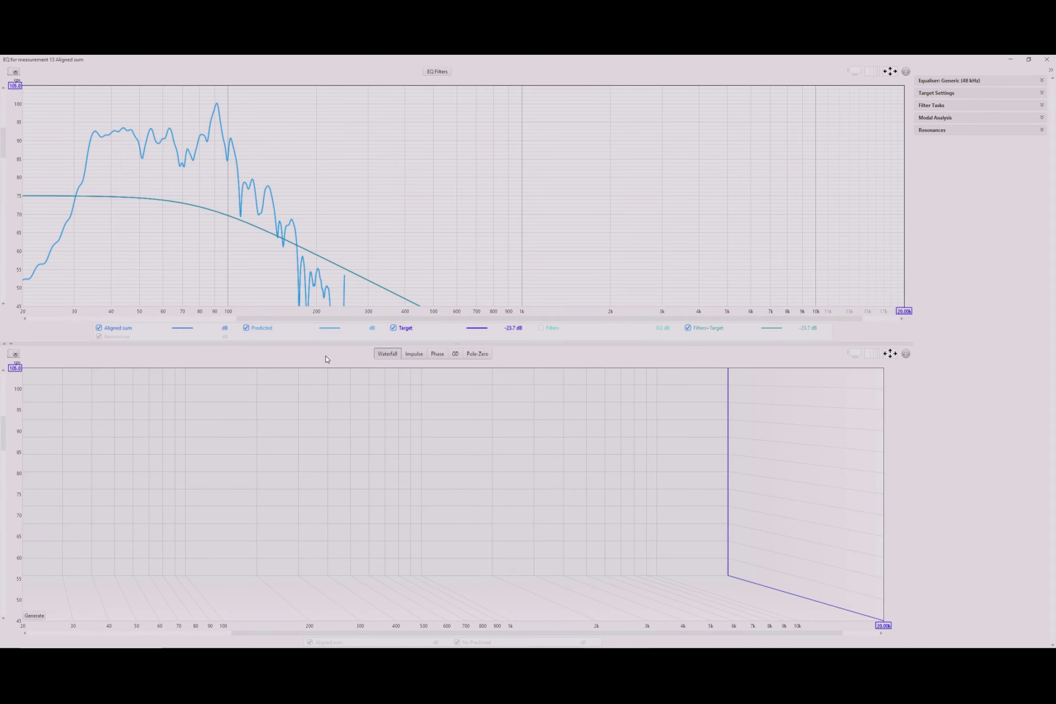
left_click(414, 354)
left_click(437, 354)
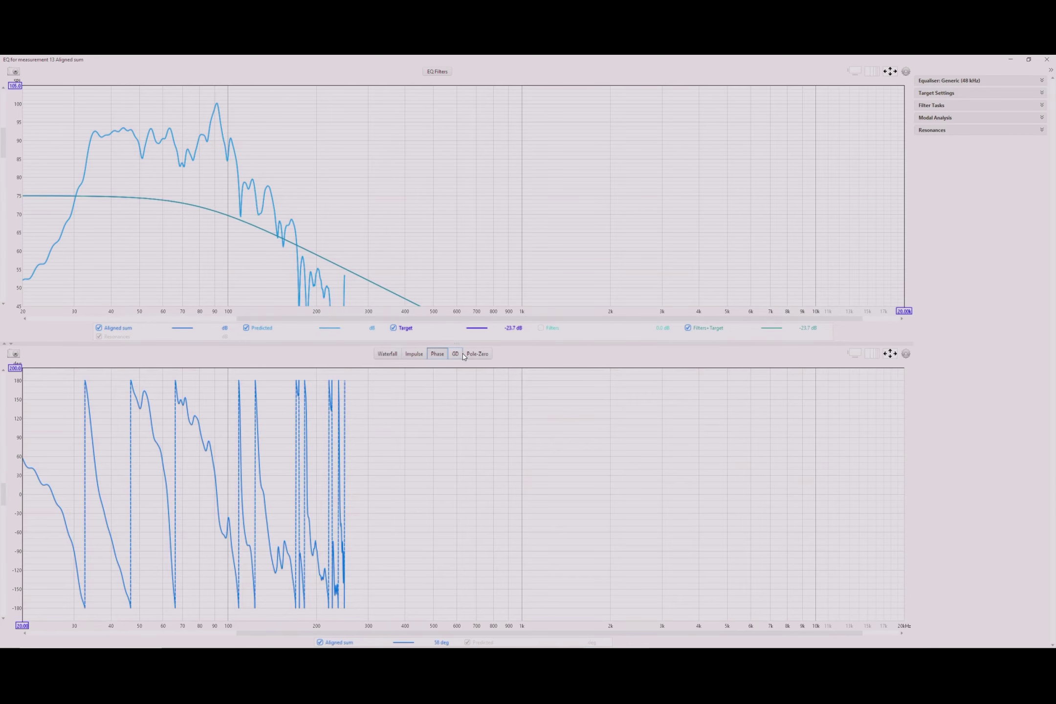
left_click(455, 354)
left_click(479, 354)
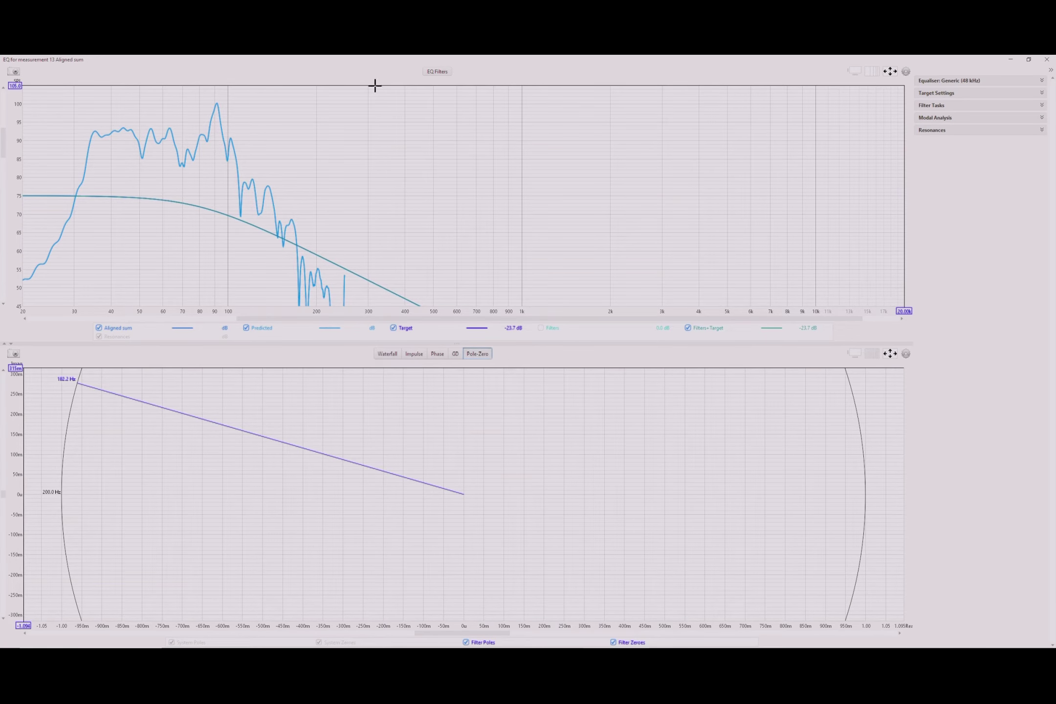
left_click(12, 345)
- Set the equaliser to manufacturer MiniDSP and model 48 kHz plug-ins, and expand the target settings
left_click(948, 81)
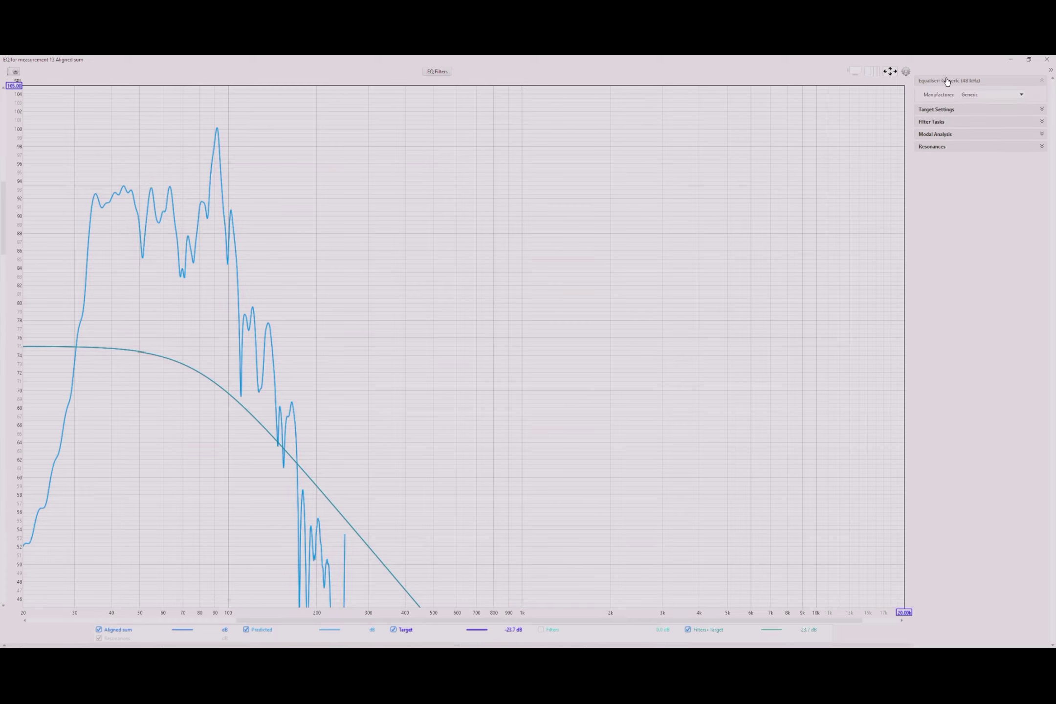
left_click(1000, 95)
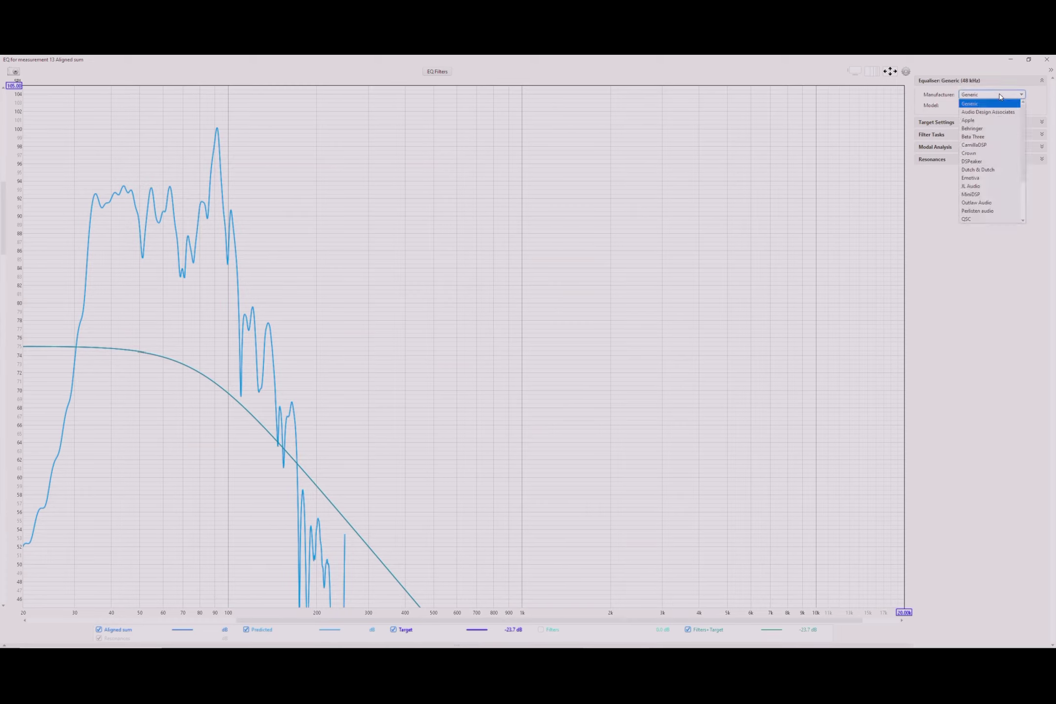
left_click(972, 194)
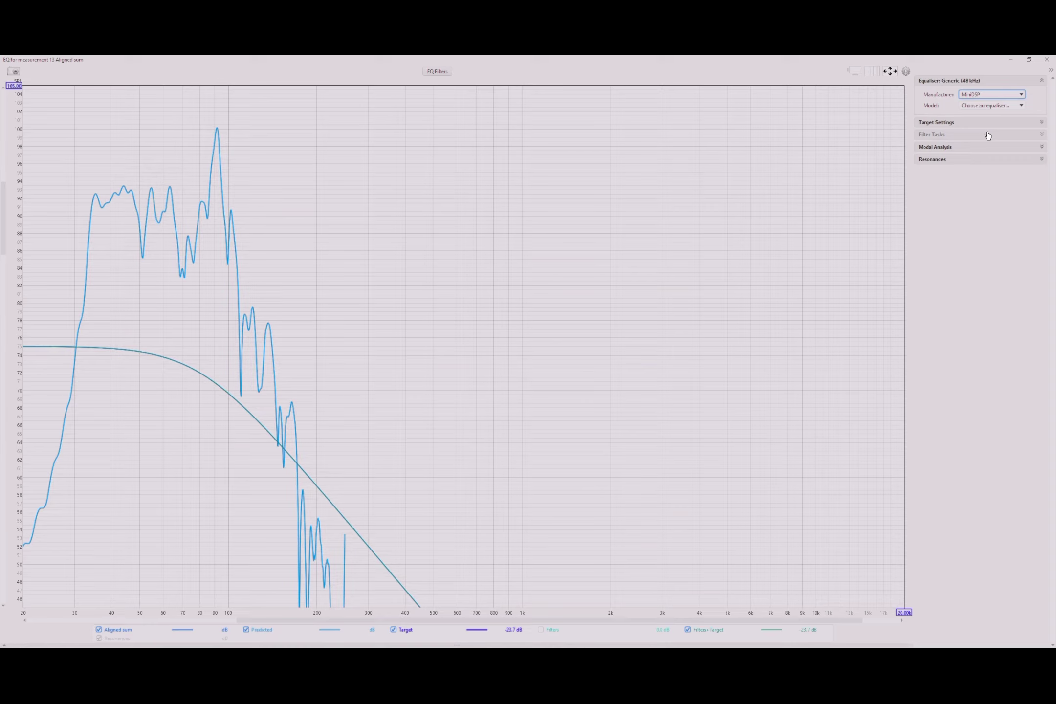
left_click(989, 106)
left_click(991, 118)
left_click(977, 122)
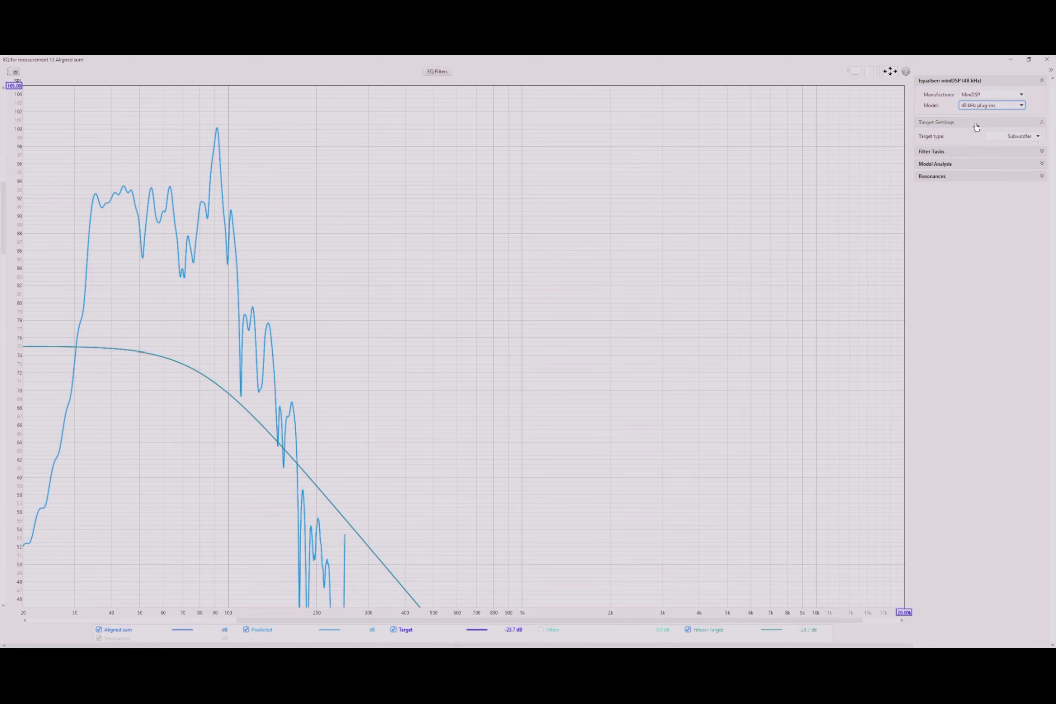
left_click(978, 94)
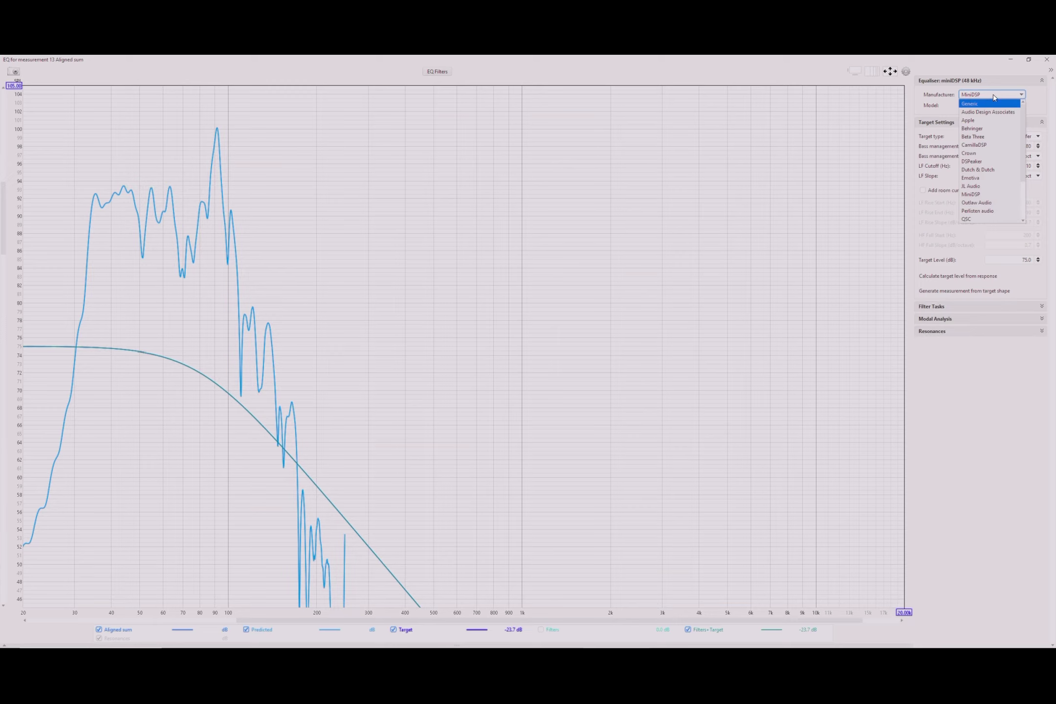
left_click(1001, 83)
left_click(1002, 84)
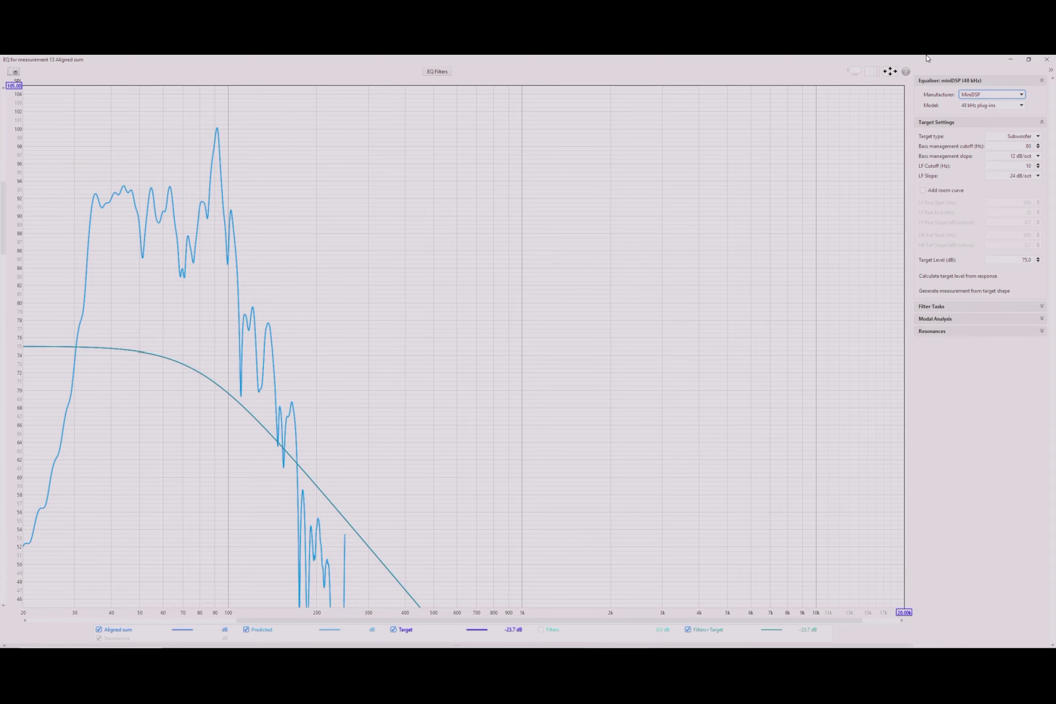
- Fit the EQ graph limits to the data and measure the peaks and dips of the response between about 45 and 67 Hz
left_click(891, 71)
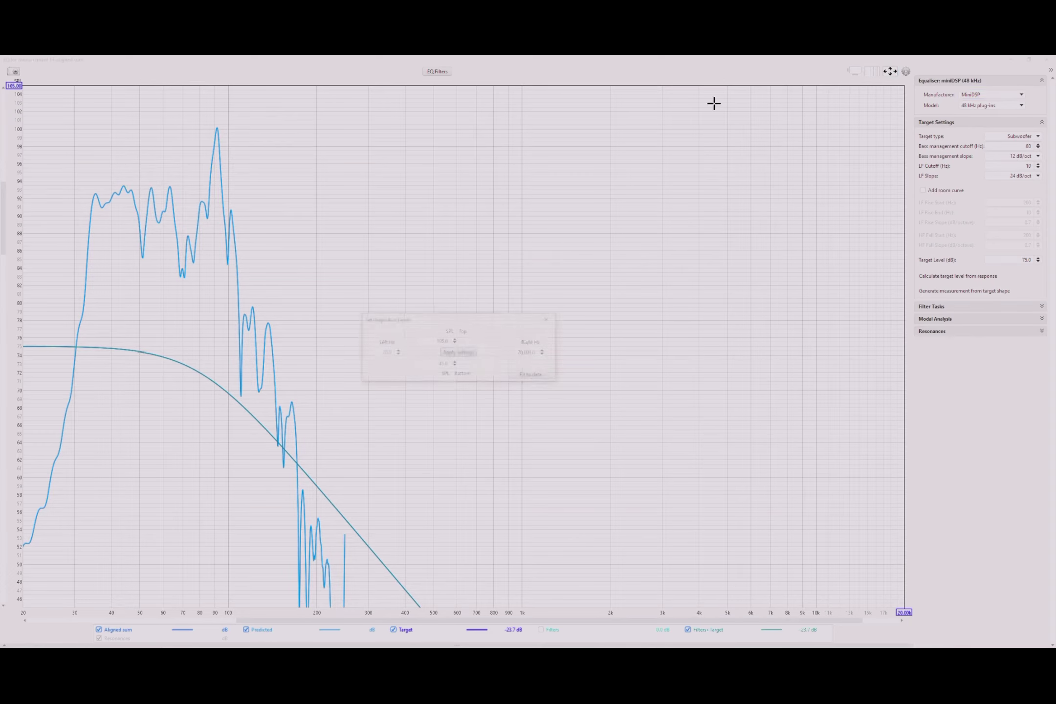
left_click(524, 375)
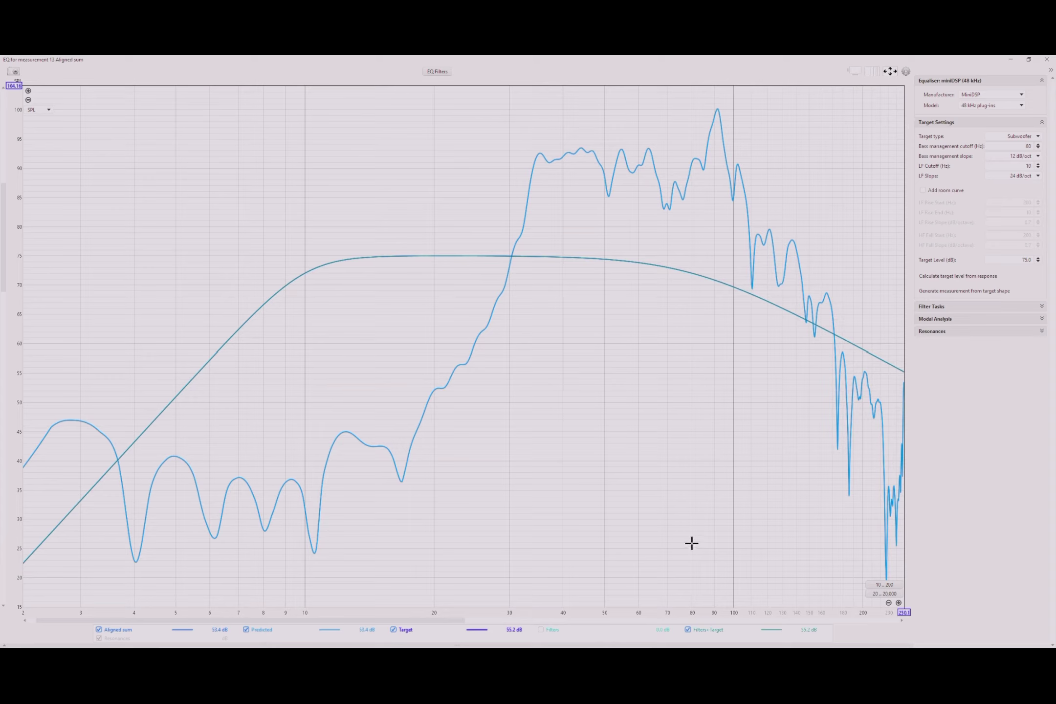
left_click(694, 170)
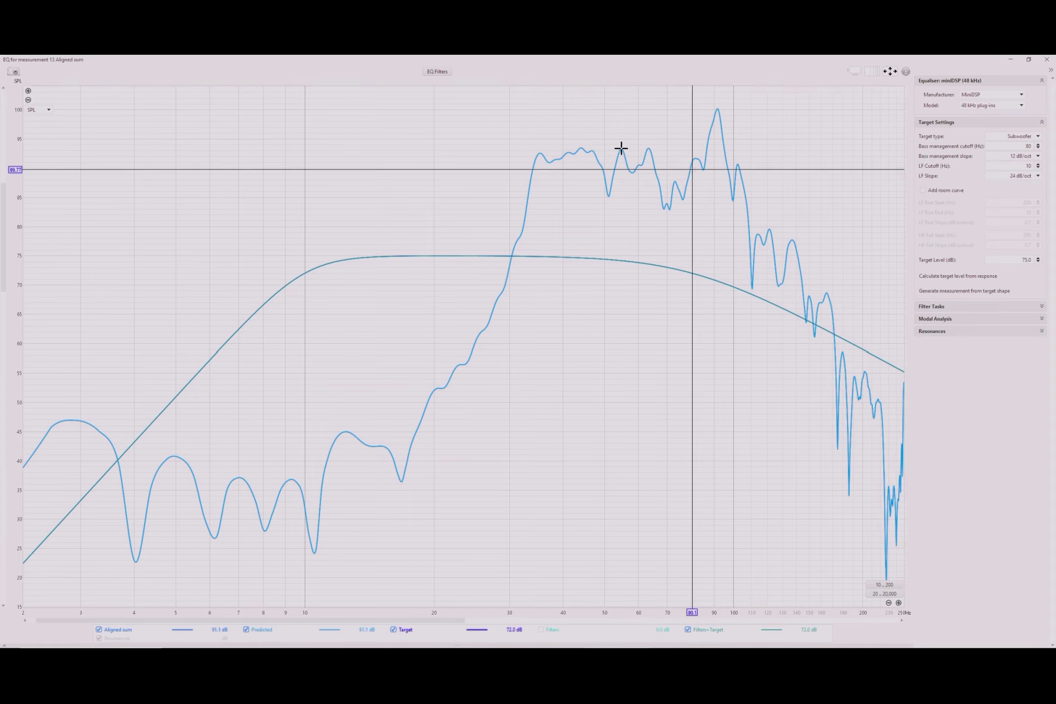
left_click_drag(621, 148, 605, 196)
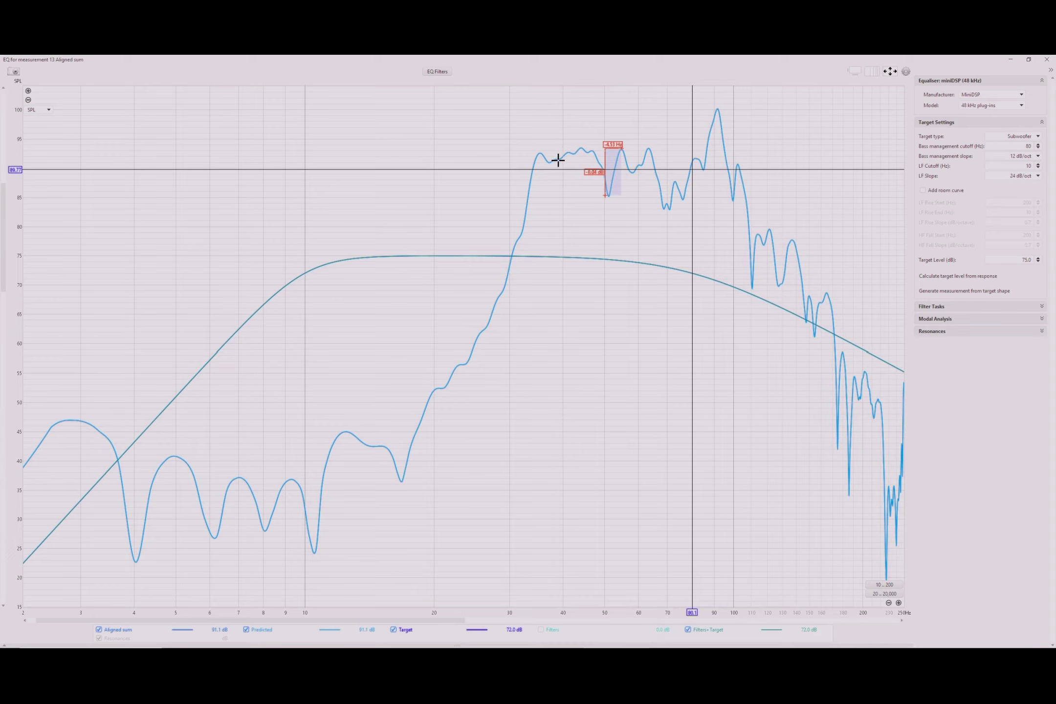
left_click_drag(580, 147, 661, 172)
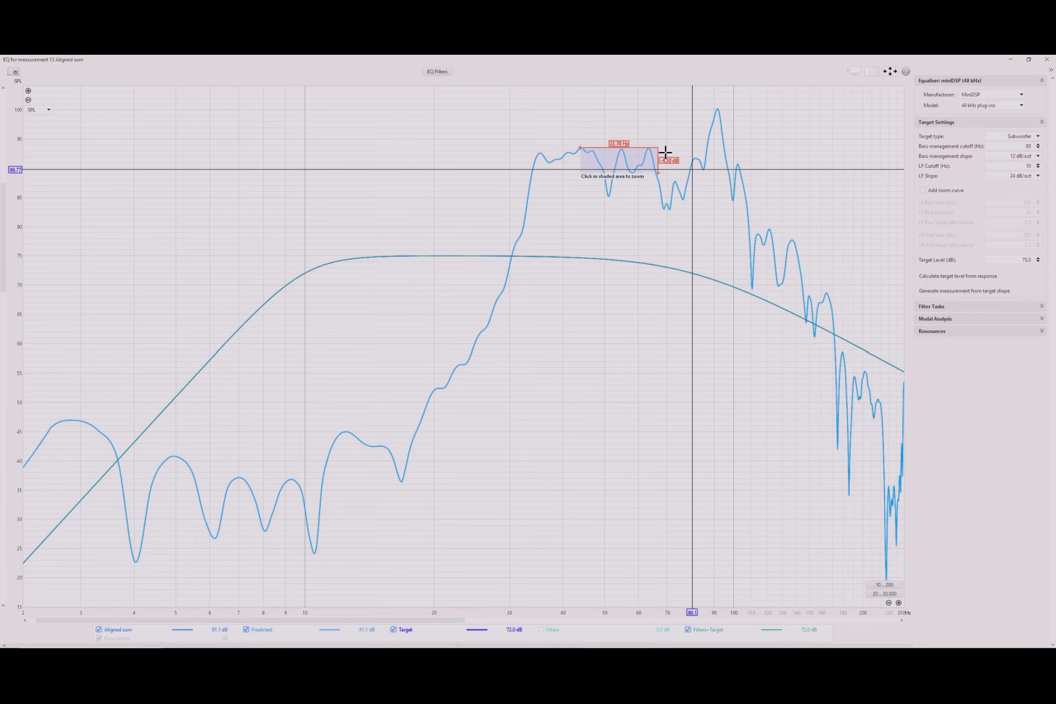
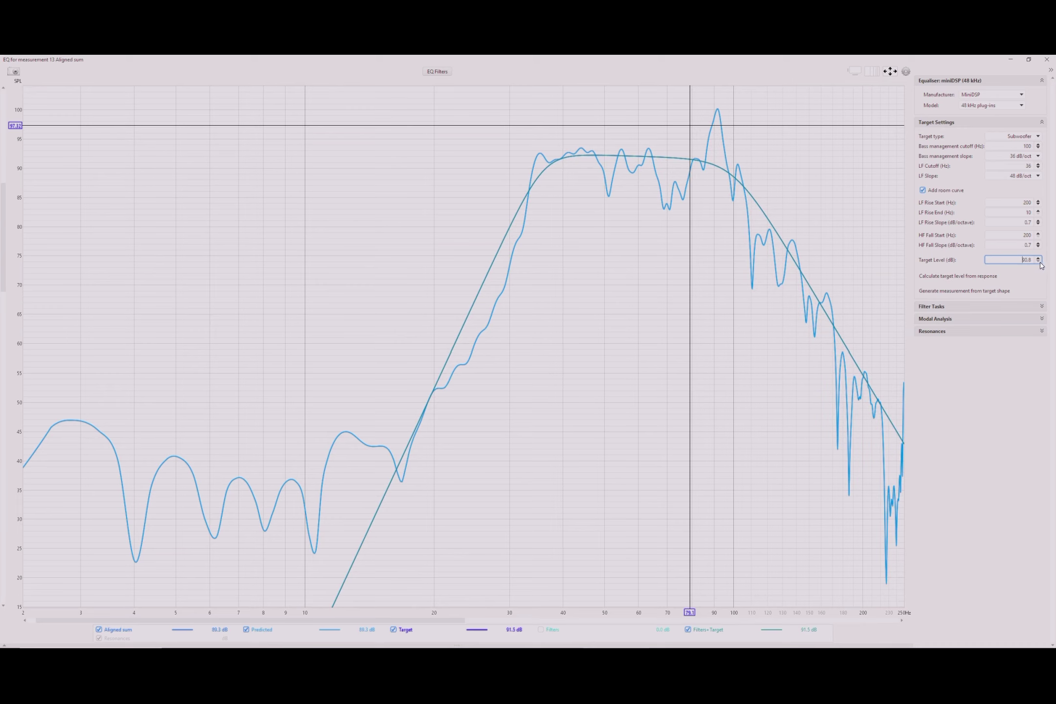
- Calculate the target level from the response after trying 83.7 dB, and generate a measurement from the target shape
left_click_drag(1039, 262, 1039, 263)
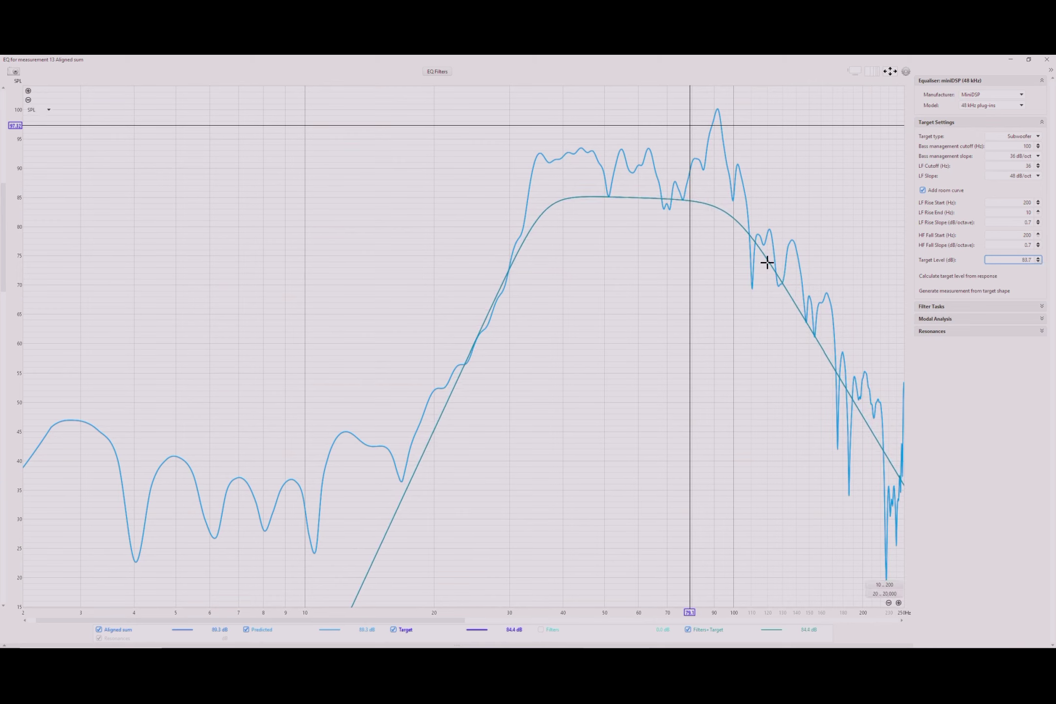
left_click(974, 277)
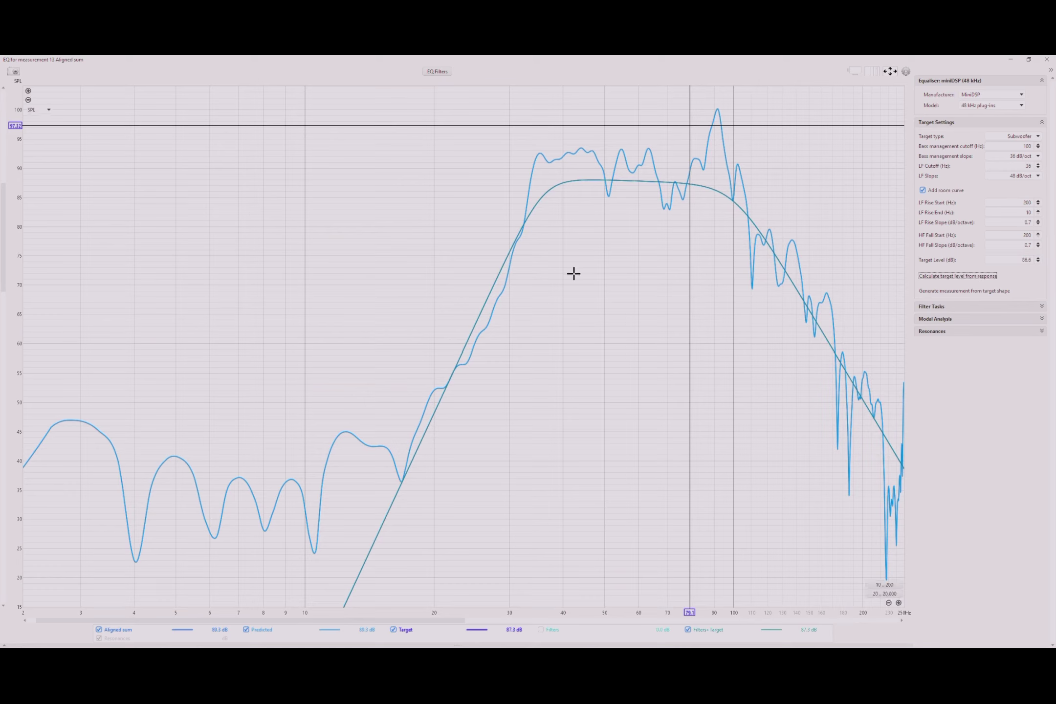
left_click(958, 292)
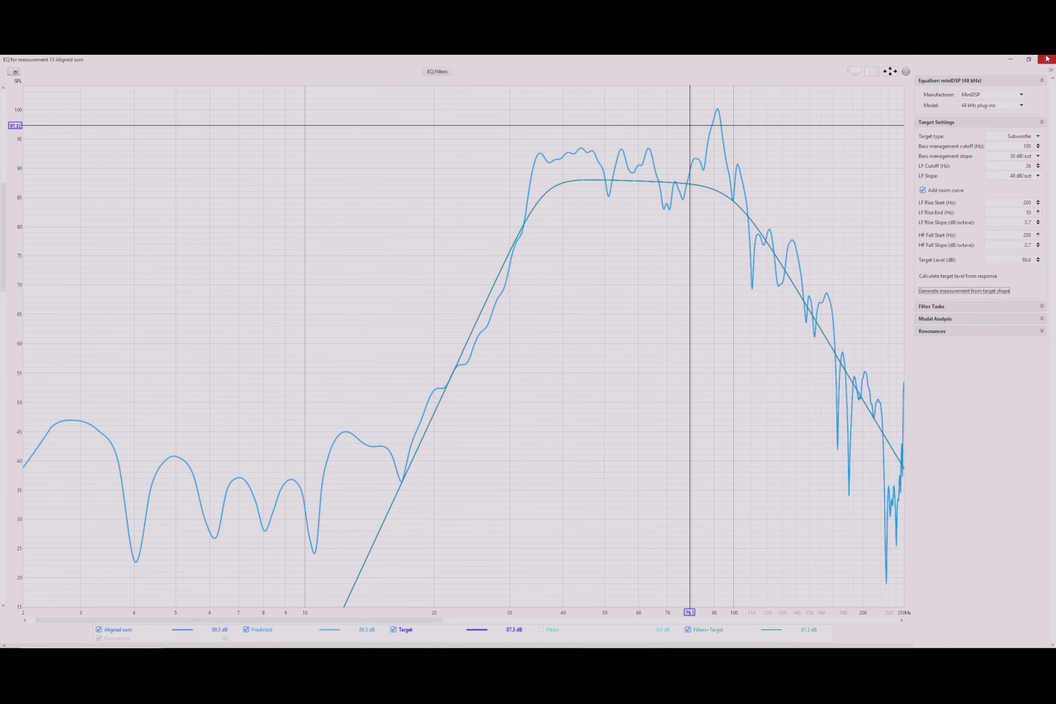
- Minimise the EQ window and select all measurement traces for display on the All SPL graph
left_click(1012, 60)
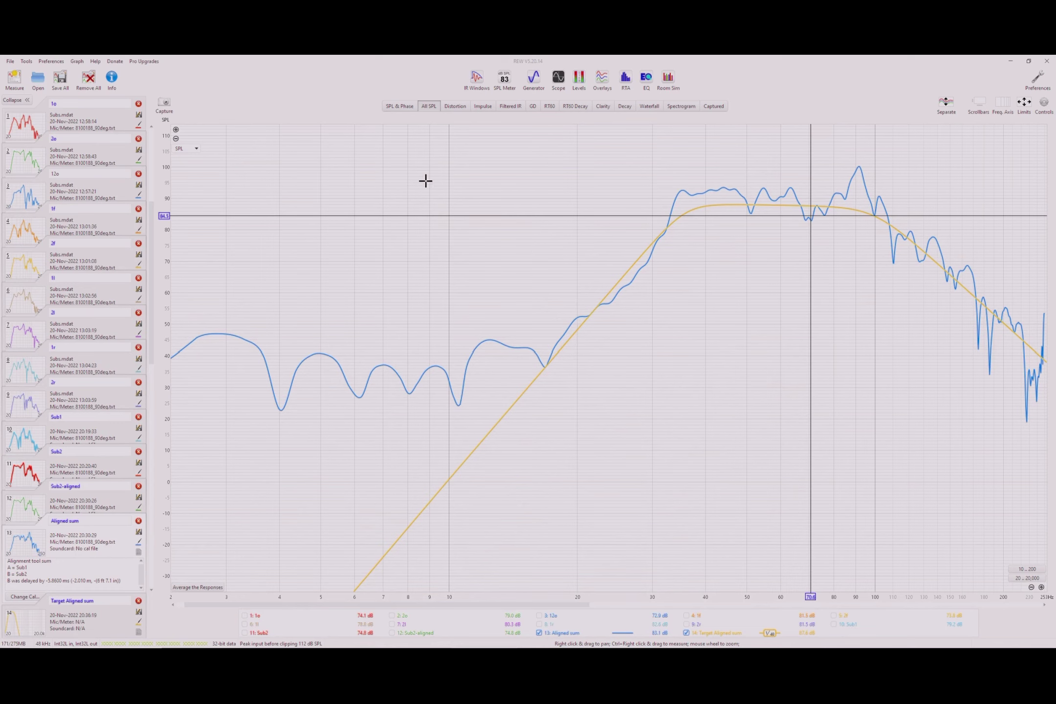
right_click(443, 610)
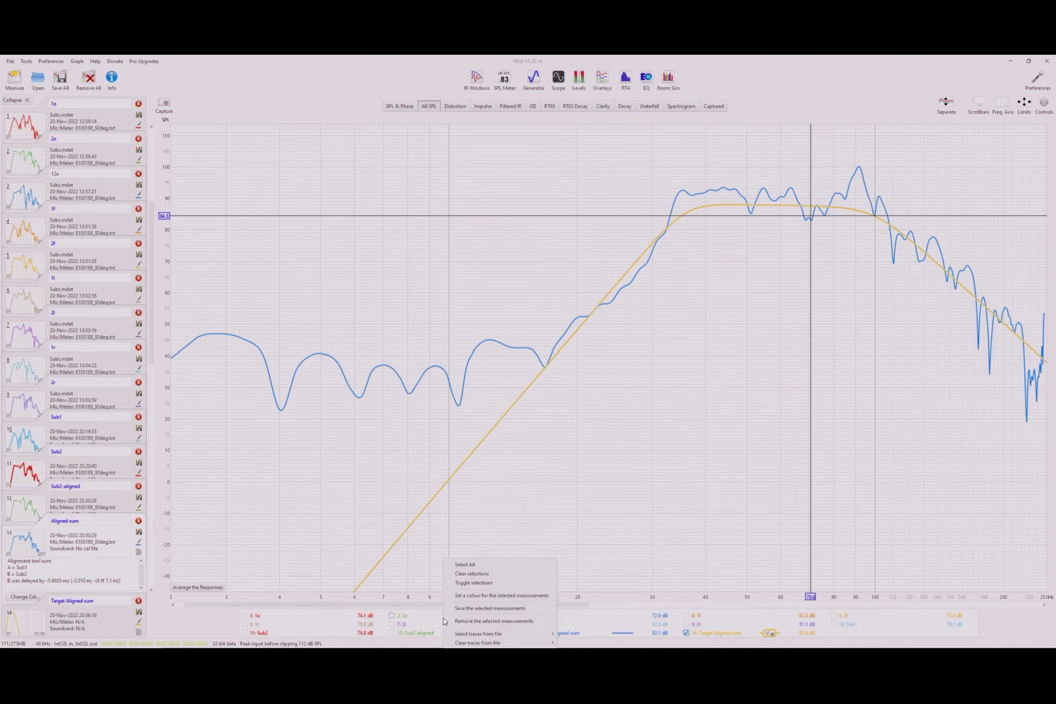
left_click(473, 565)
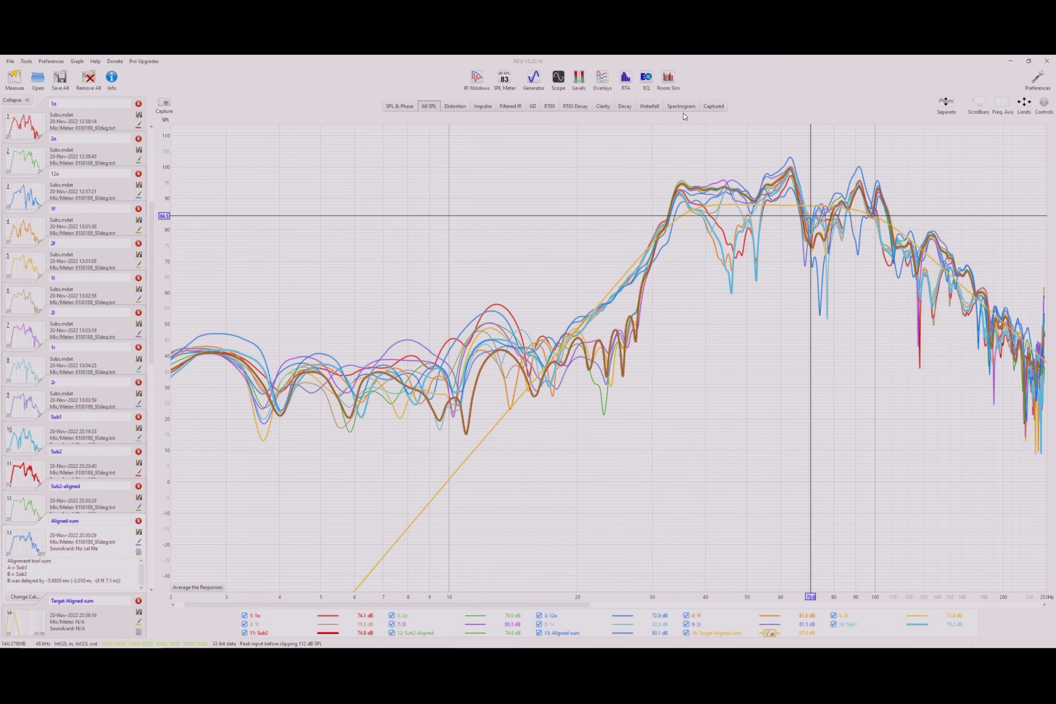
- Return to the EQ window for the Aligned sum and set the filter match range to 32 to 108 Hz where response and target cross
left_click(647, 80)
left_click(698, 191)
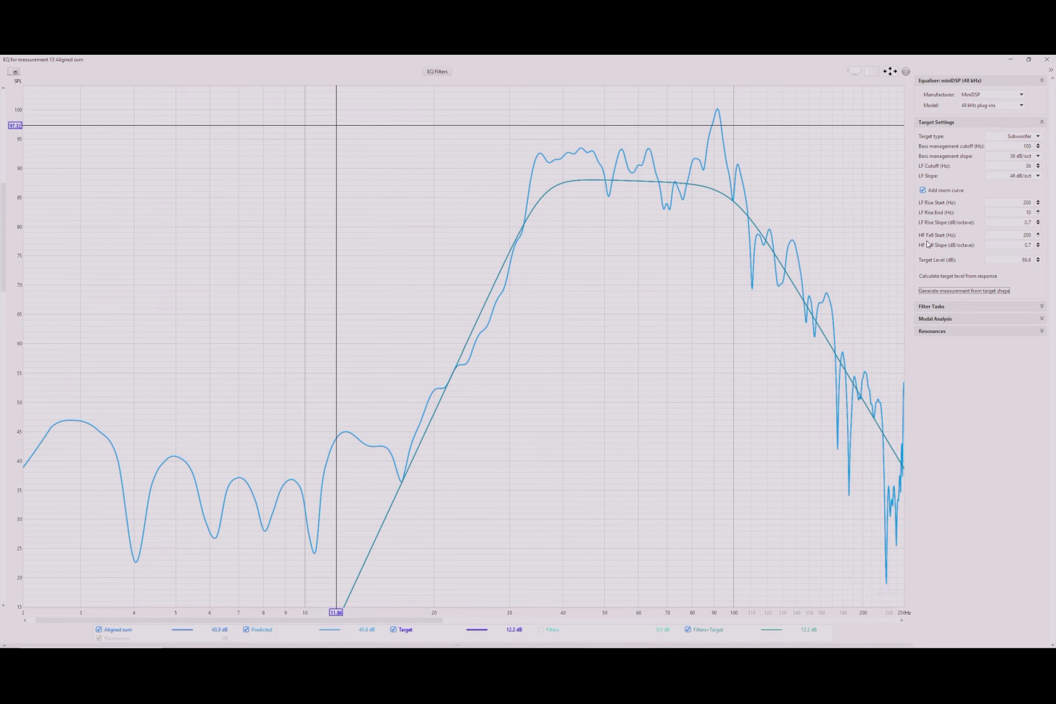
left_click(941, 307)
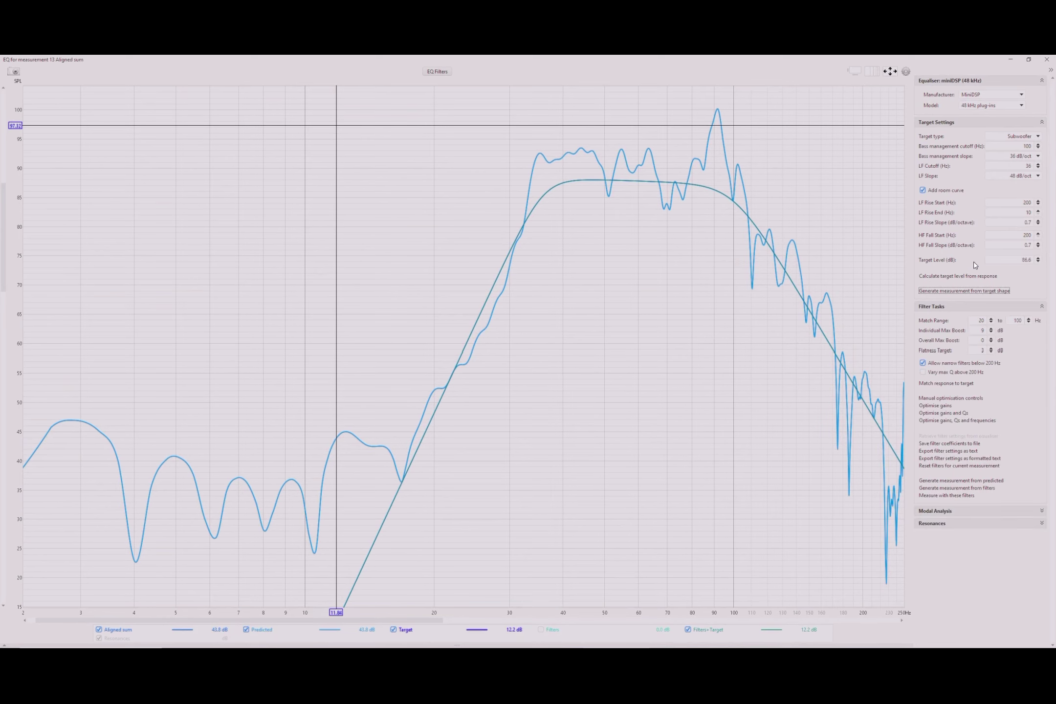
left_click(523, 223)
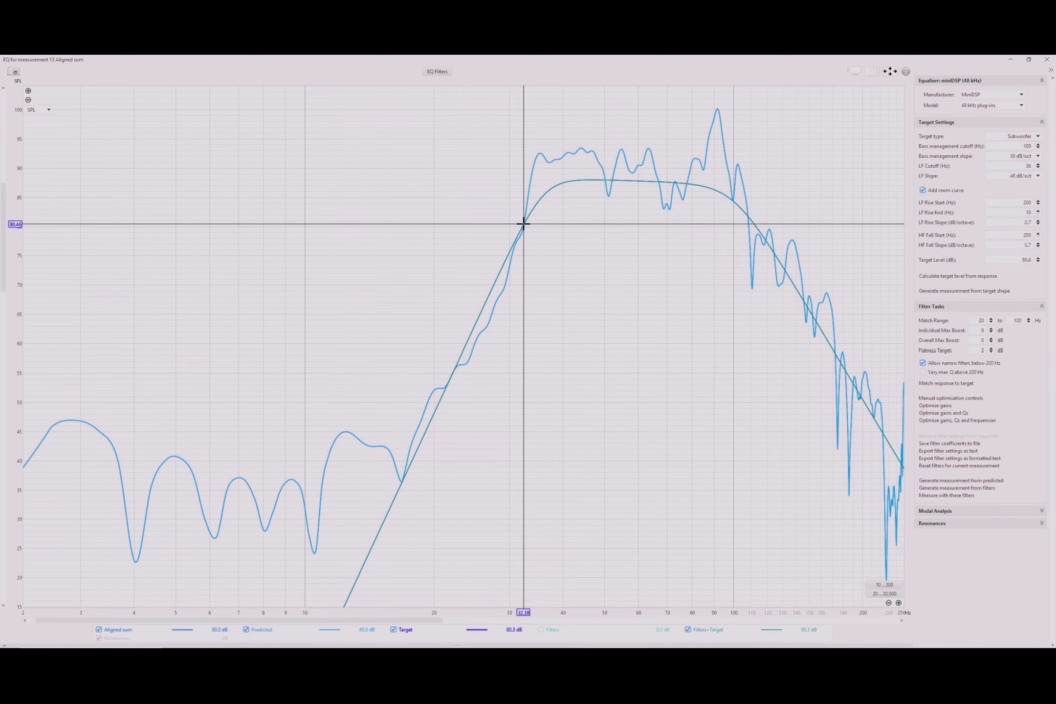
left_click(974, 321)
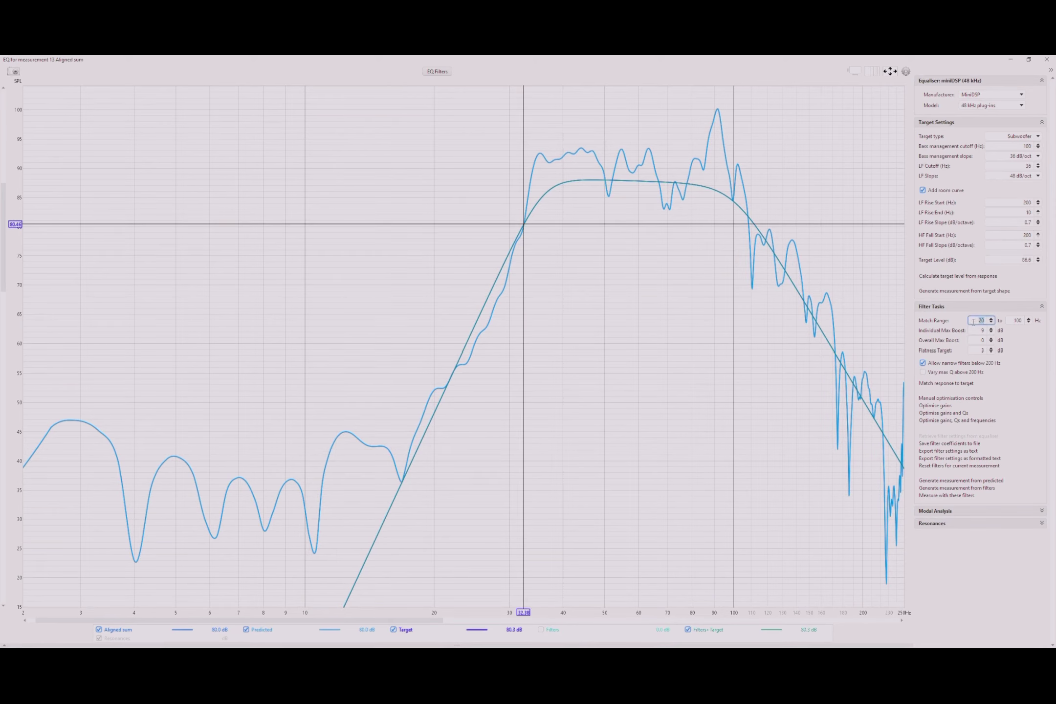
left_click(748, 214)
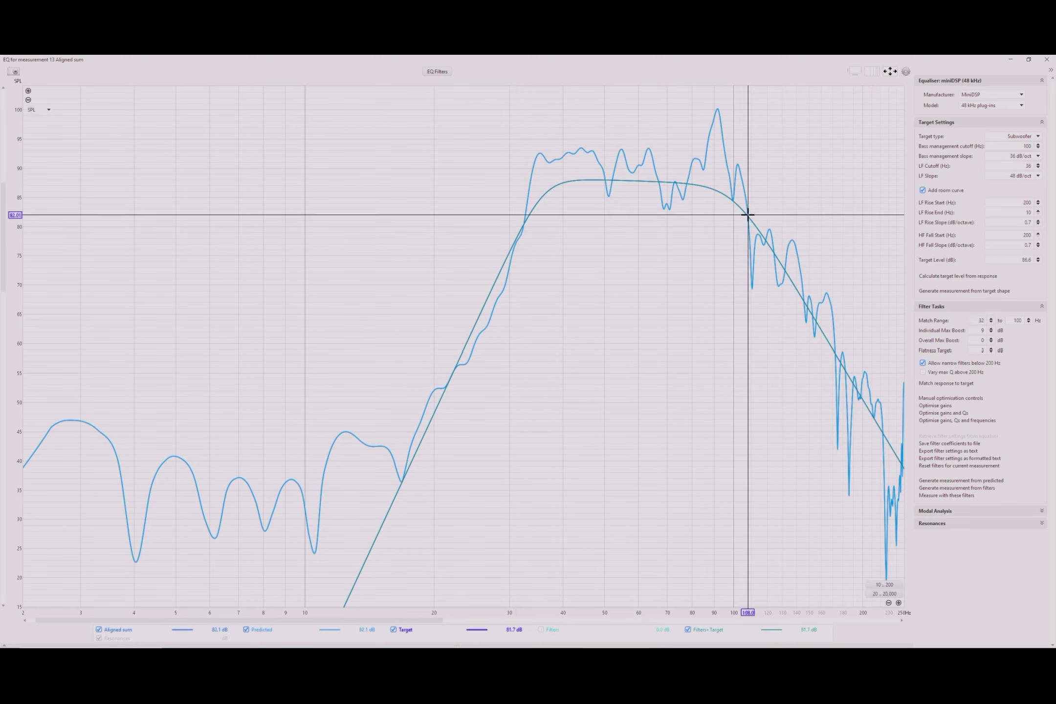
left_click(1012, 321)
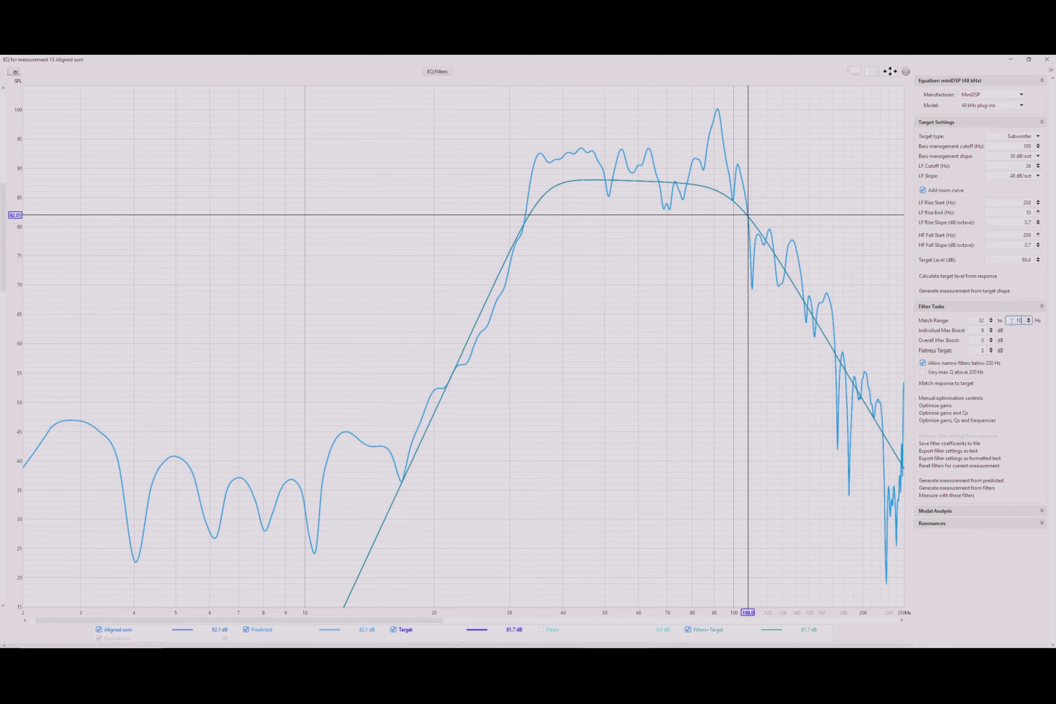
- Set the flatness target to 1 dB and both max boosts to 6 dB, enable varying max Q above 200 Hz, and cancel a first response match
left_click(992, 352)
left_click(991, 332)
left_click(991, 339)
left_click(959, 373)
left_click(952, 388)
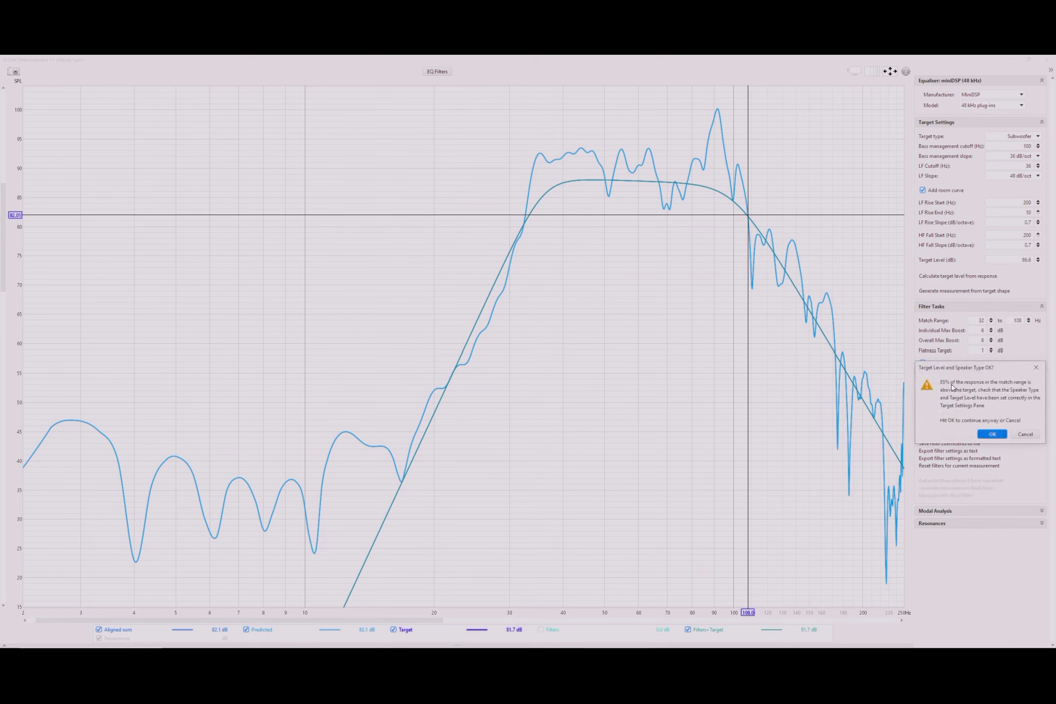
left_click(1018, 434)
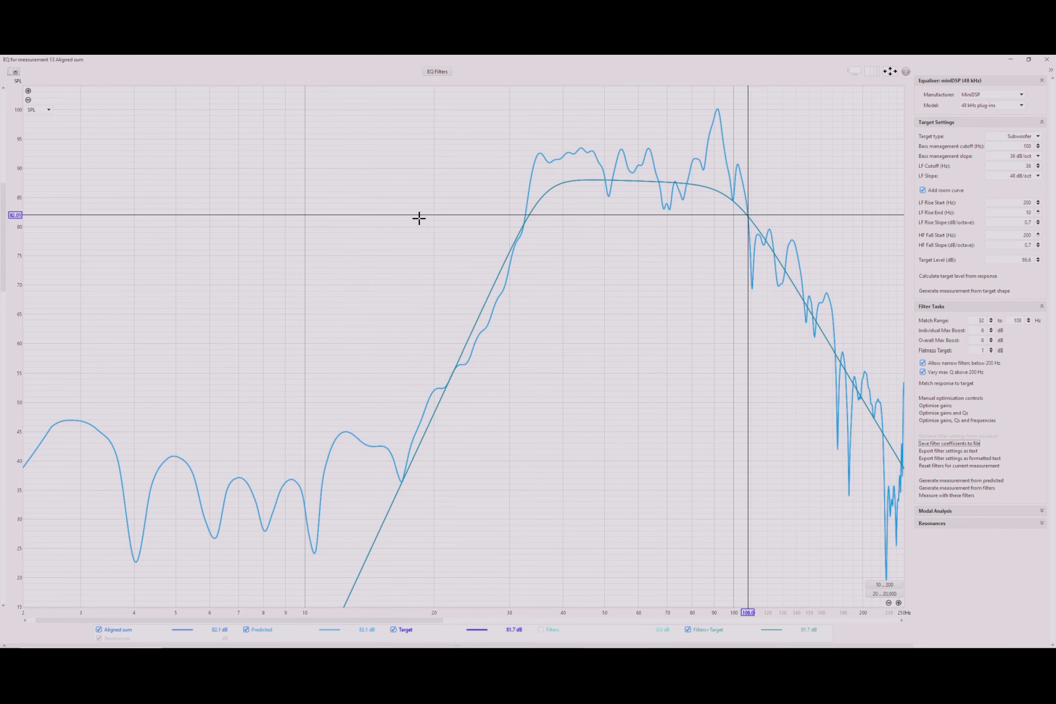
- Open the EQ Filters window, shrink it, and place it over the empty low-frequency area of the graph
left_click(449, 73)
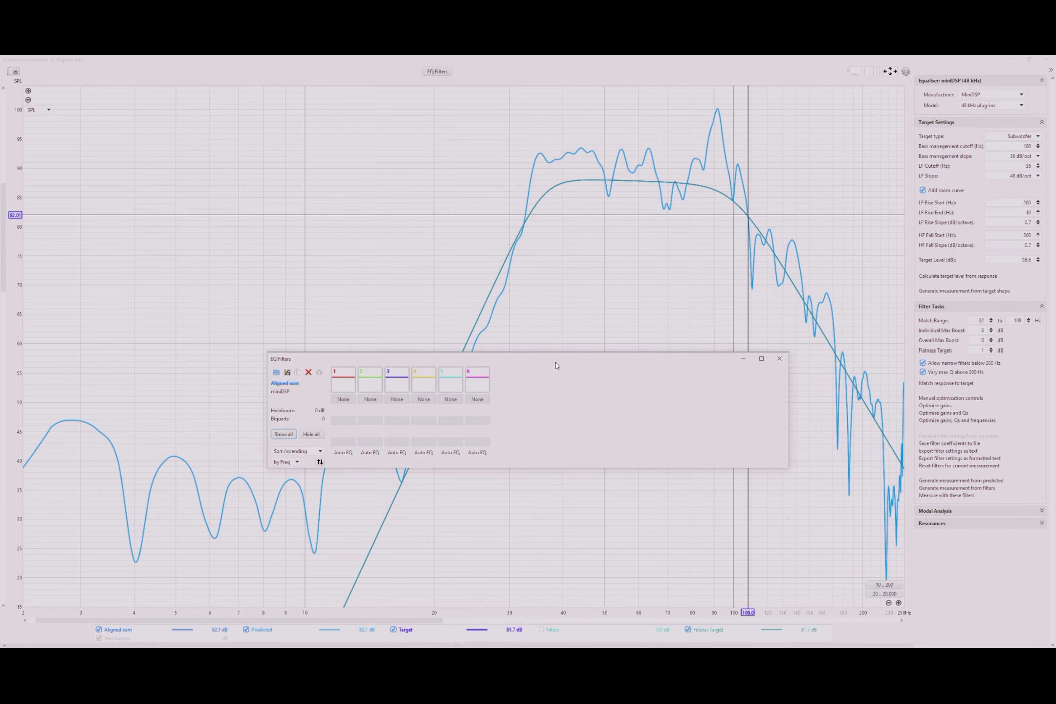
left_click_drag(556, 362, 352, 225)
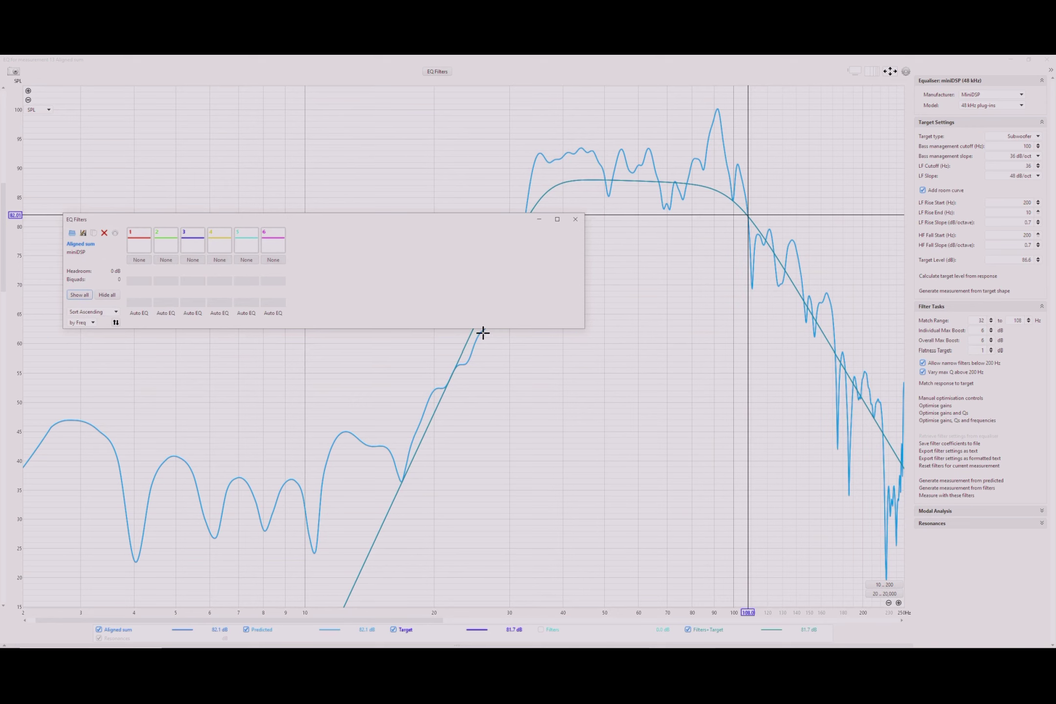
left_click_drag(584, 331, 385, 324)
left_click_drag(249, 221, 255, 106)
mouse_move(206, 209)
left_mouse_down()
mouse_move(202, 269)
mouse_move(204, 216)
left_mouse_up()
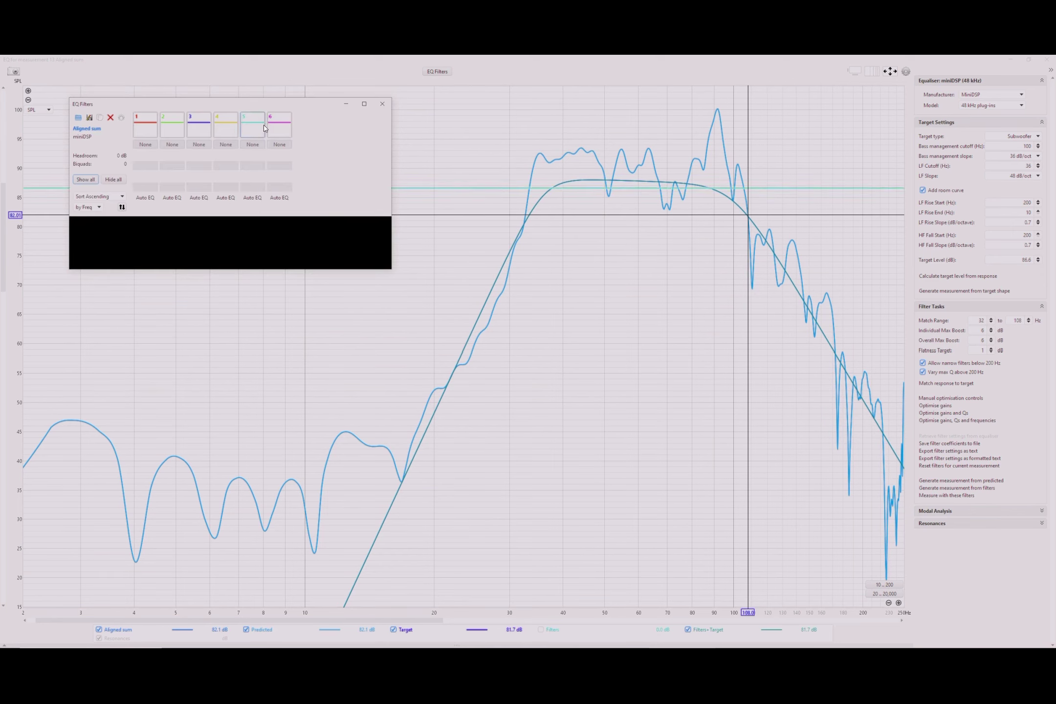
left_click_drag(236, 104, 228, 131)
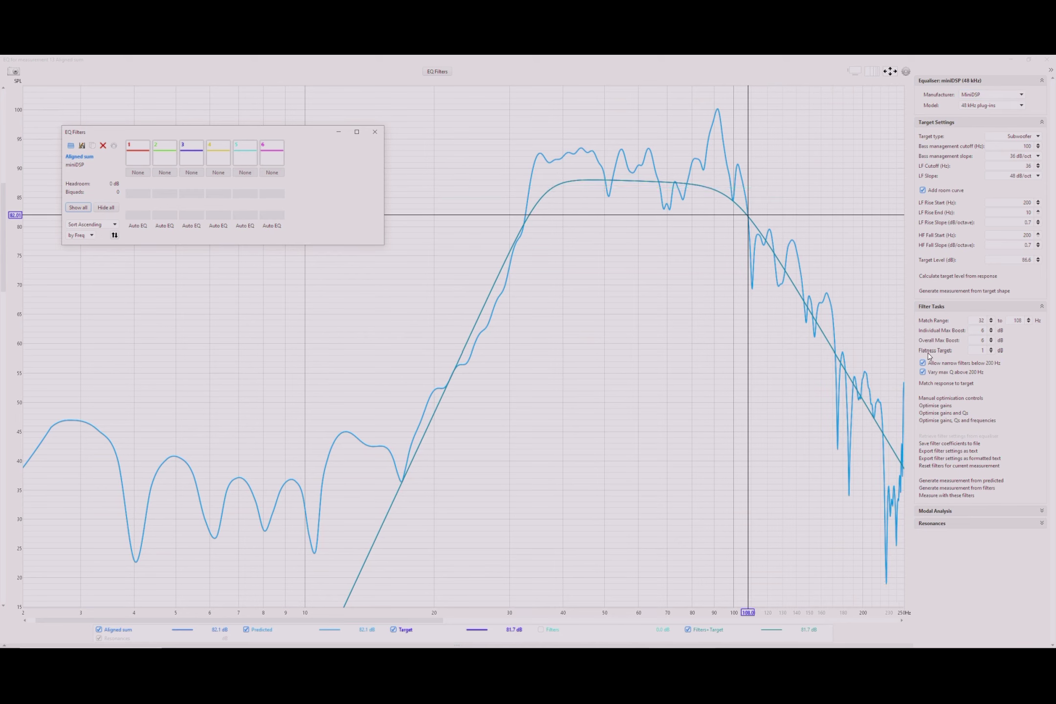
- Match the response to the target despite the target level warning, and hide the Filters+Target trace
left_click(945, 386)
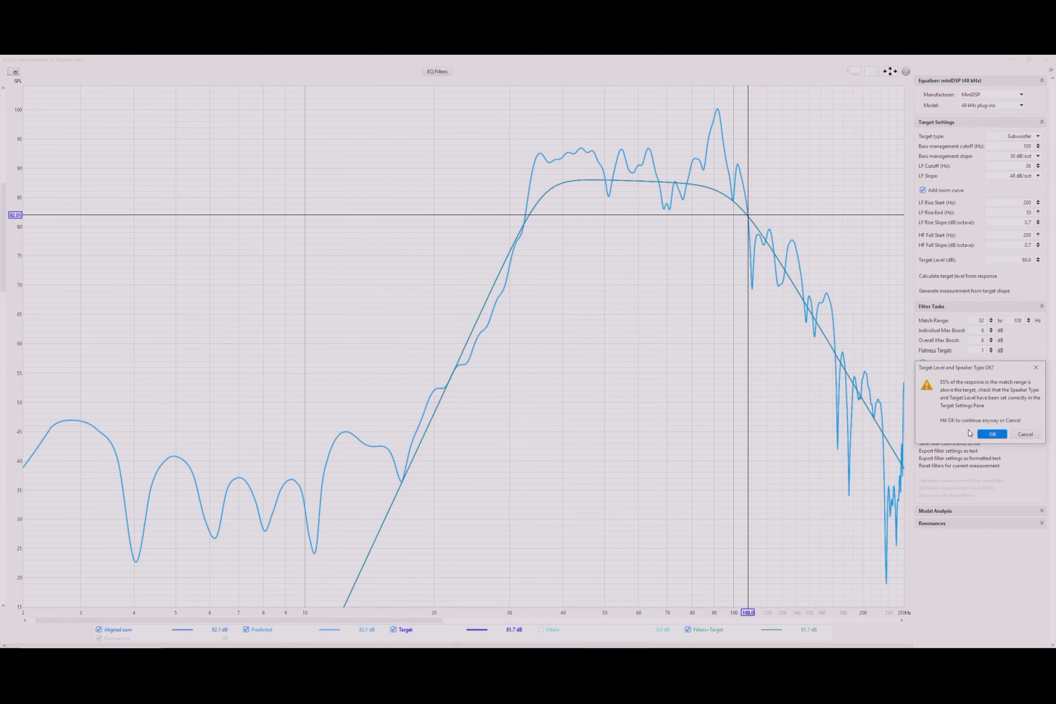
left_click(987, 434)
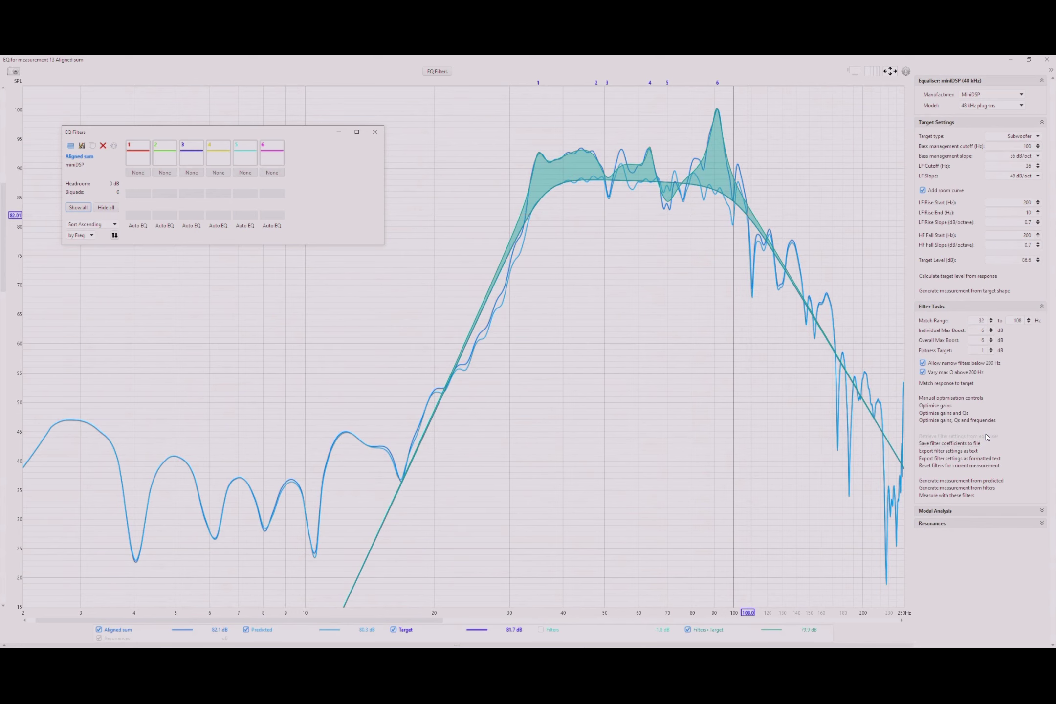
left_click(704, 631)
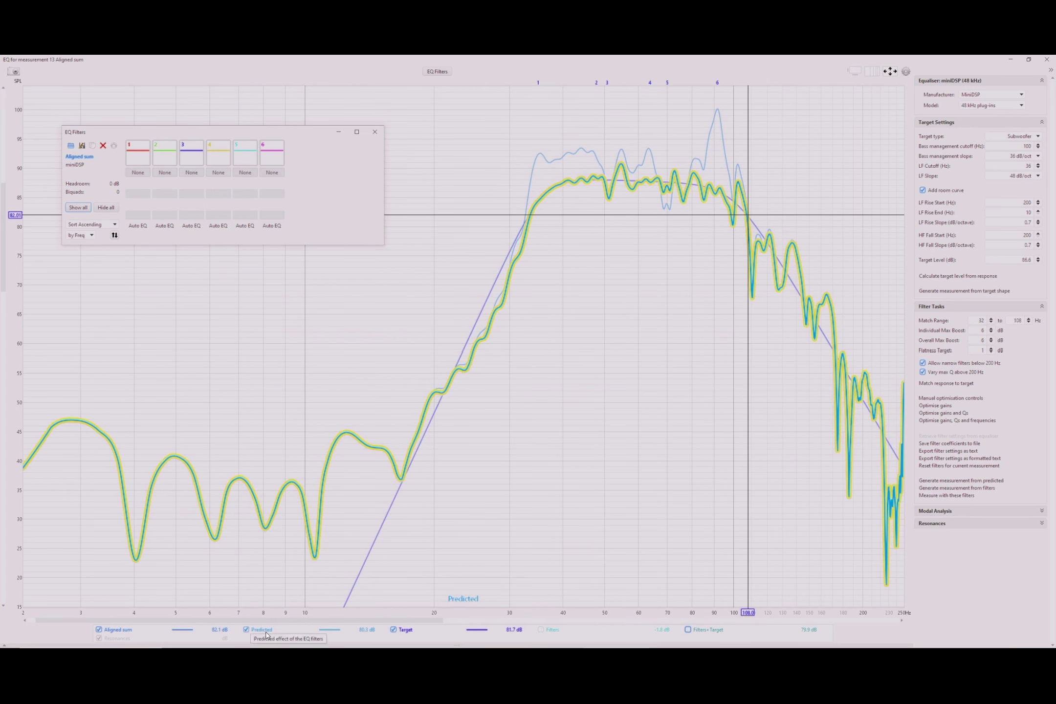
- Close and reopen the Aligned sum's EQ window and its EQ Filters window to reload the generated filter list
mouse_move(308, 134)
left_mouse_down()
mouse_move(299, 119)
mouse_move(302, 132)
left_mouse_up()
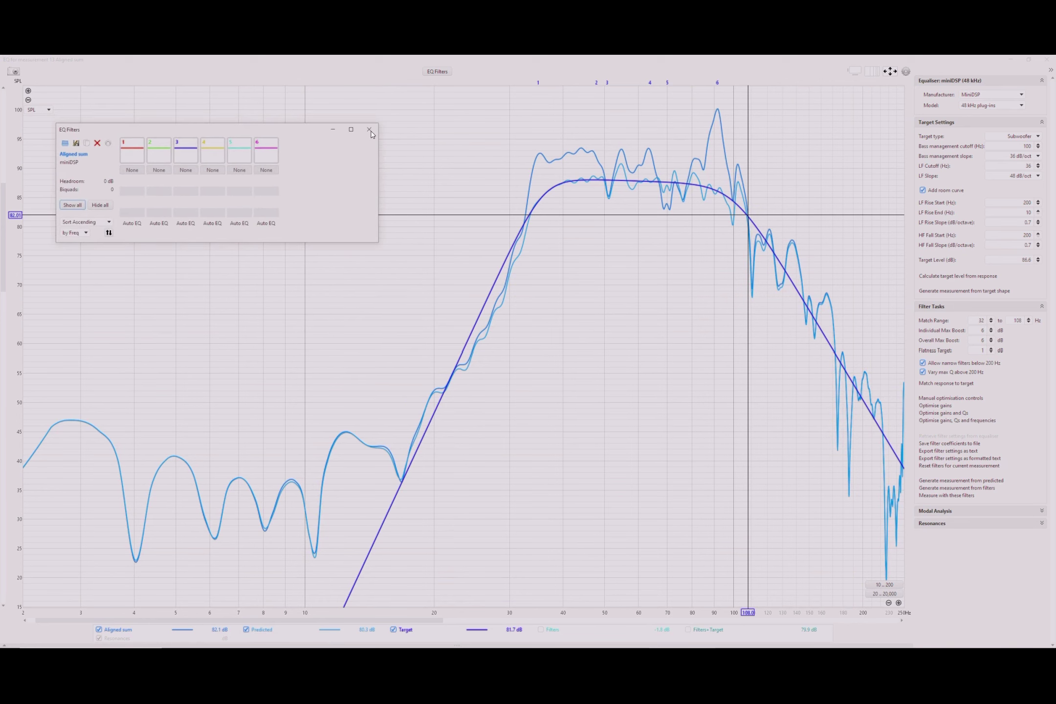
left_click(369, 129)
left_click(435, 73)
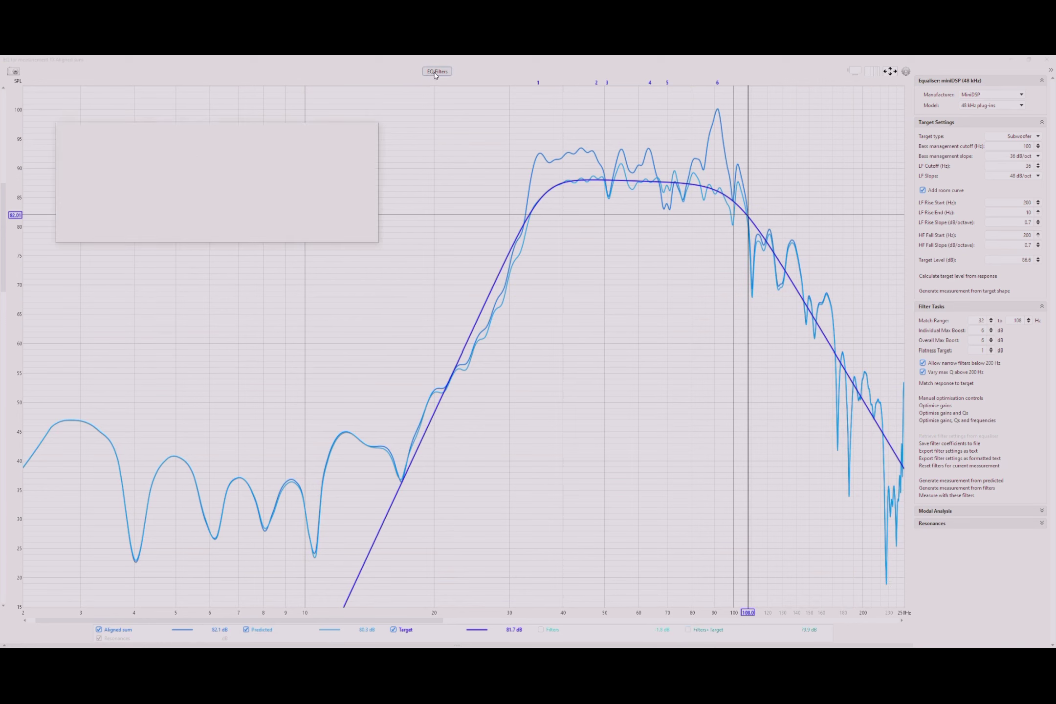
left_click_drag(259, 140, 274, 215)
left_click(1046, 60)
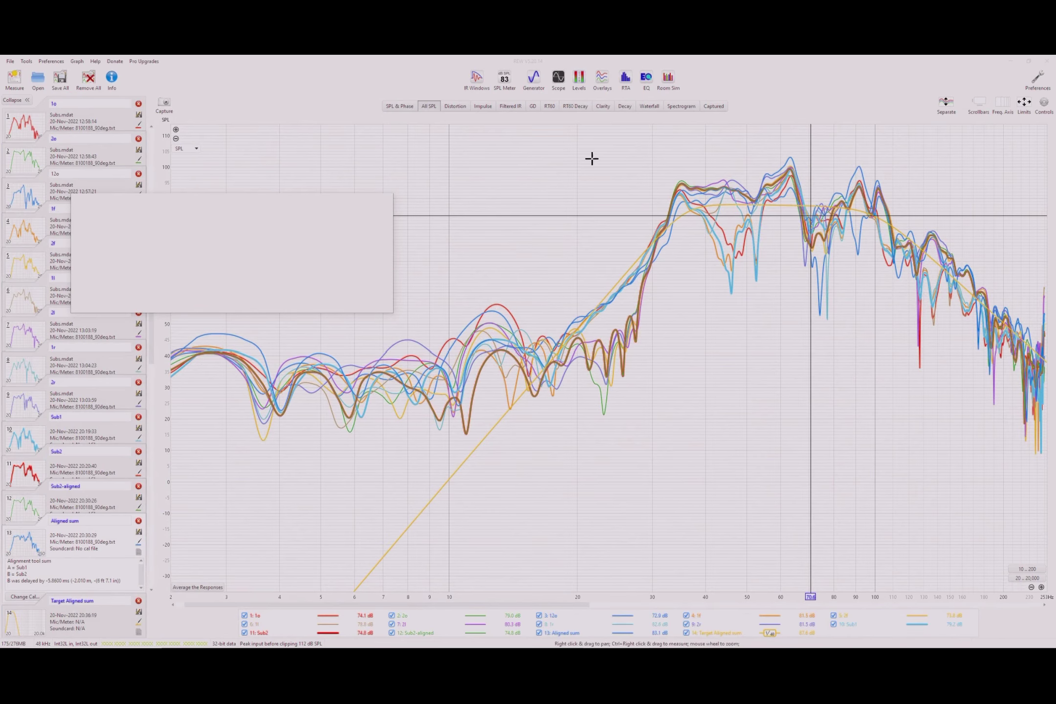
left_click(645, 77)
left_click(698, 192)
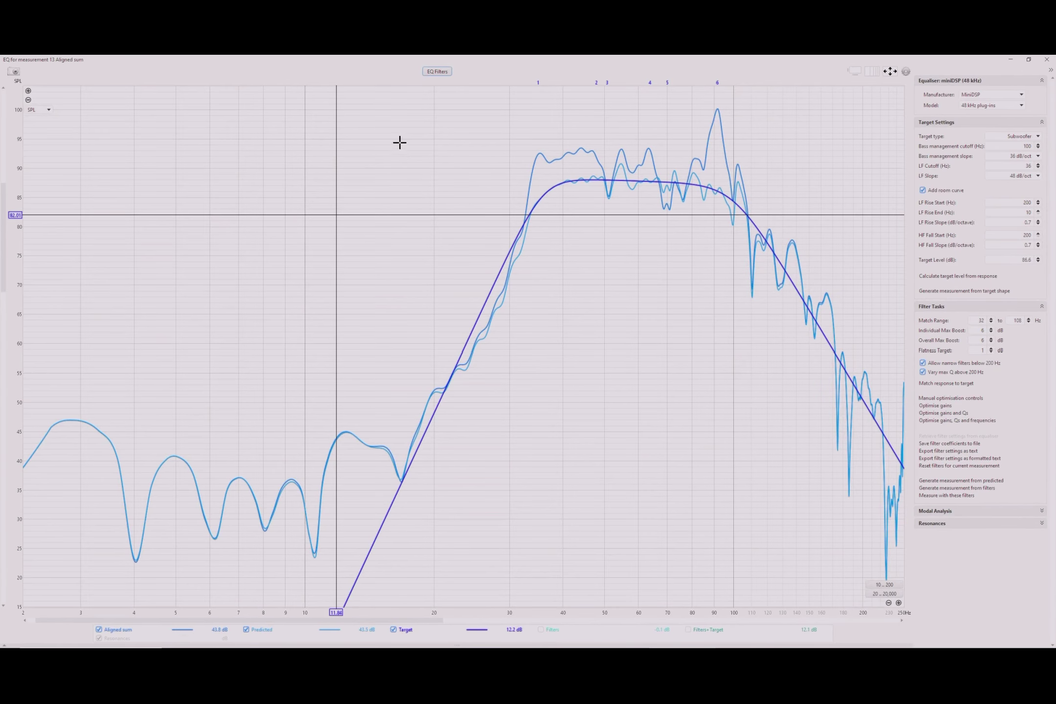
left_click(438, 72)
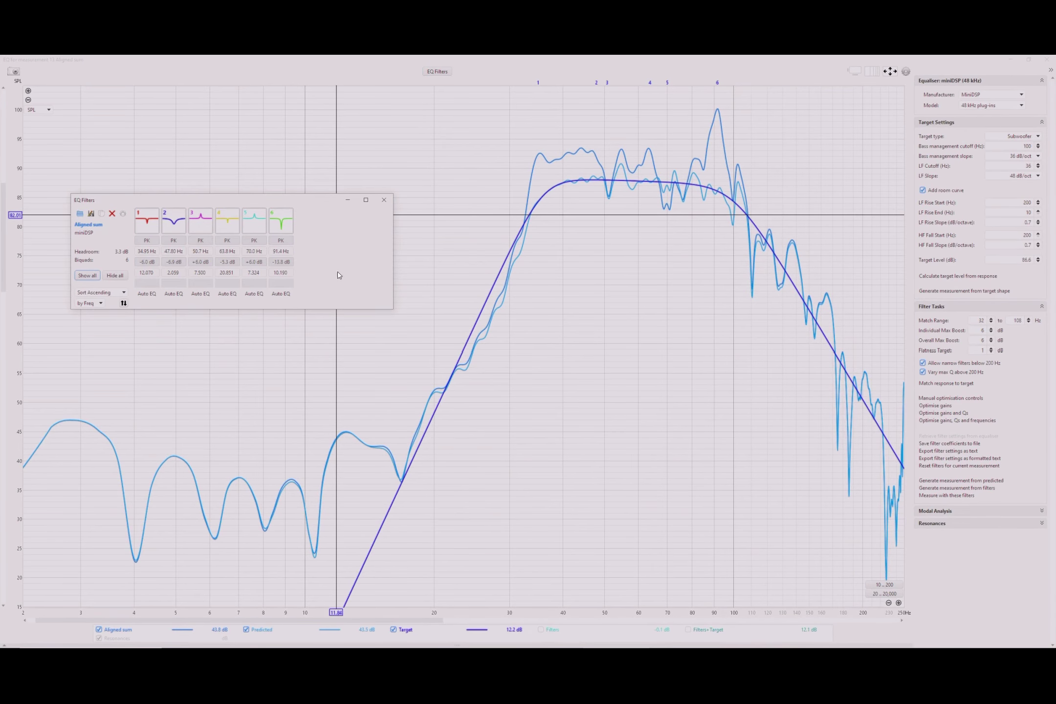
mouse_move(287, 631)
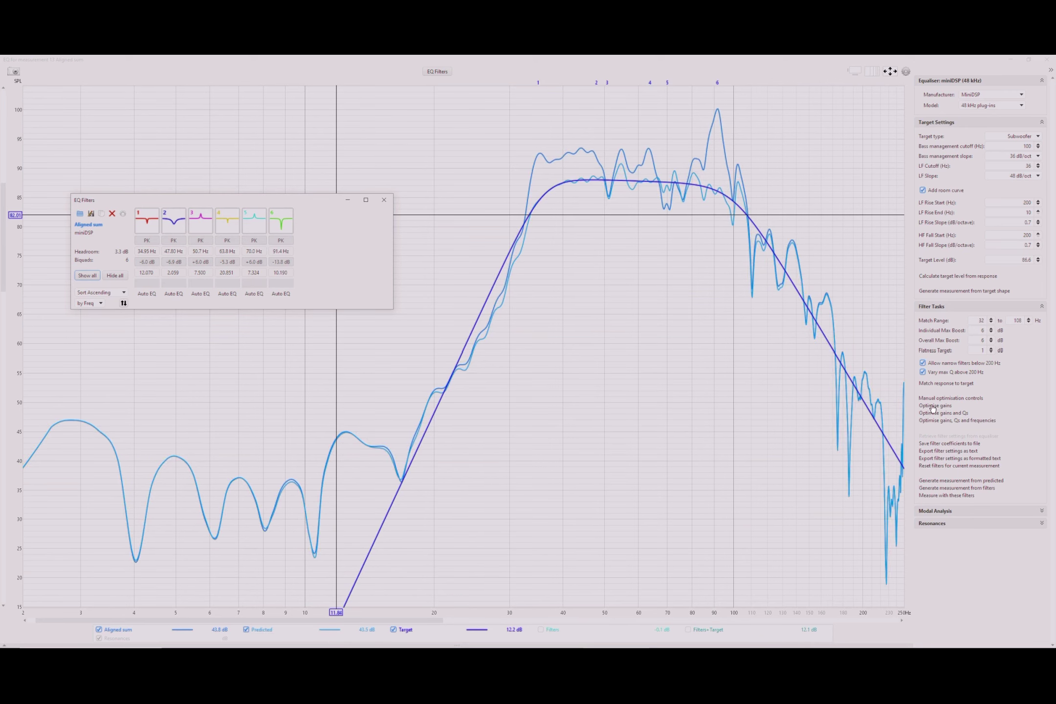
- Generate a measurement from the predicted response and save the filter coefficients to the Desktop as a text file named for the Sub12 EQ filters
left_click(962, 481)
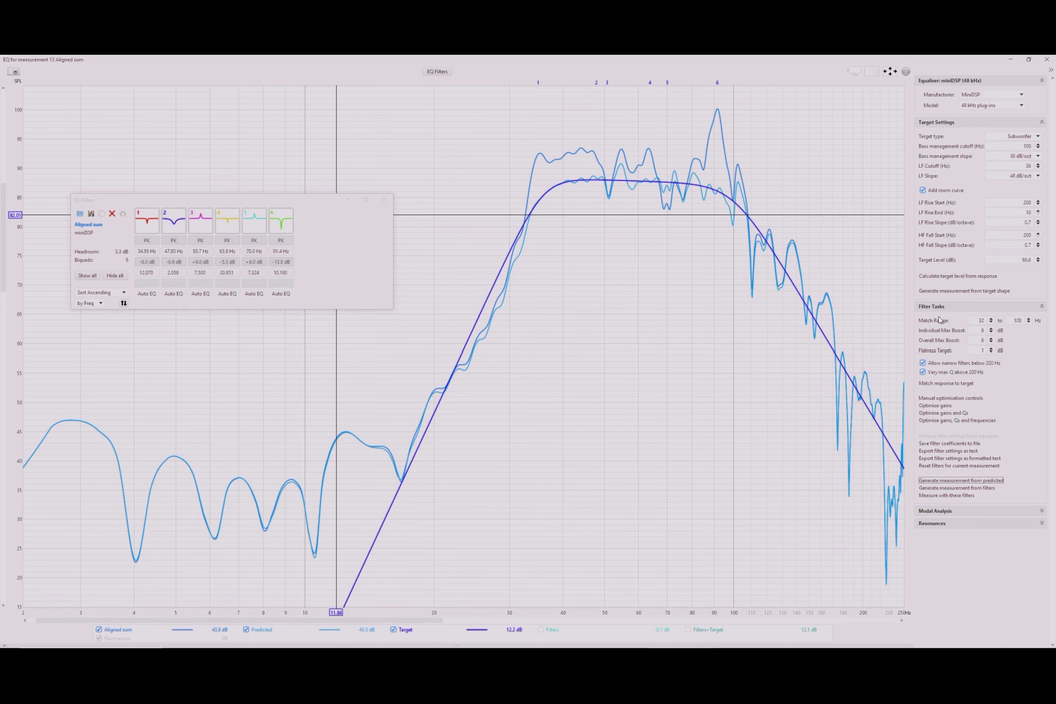
left_click(942, 444)
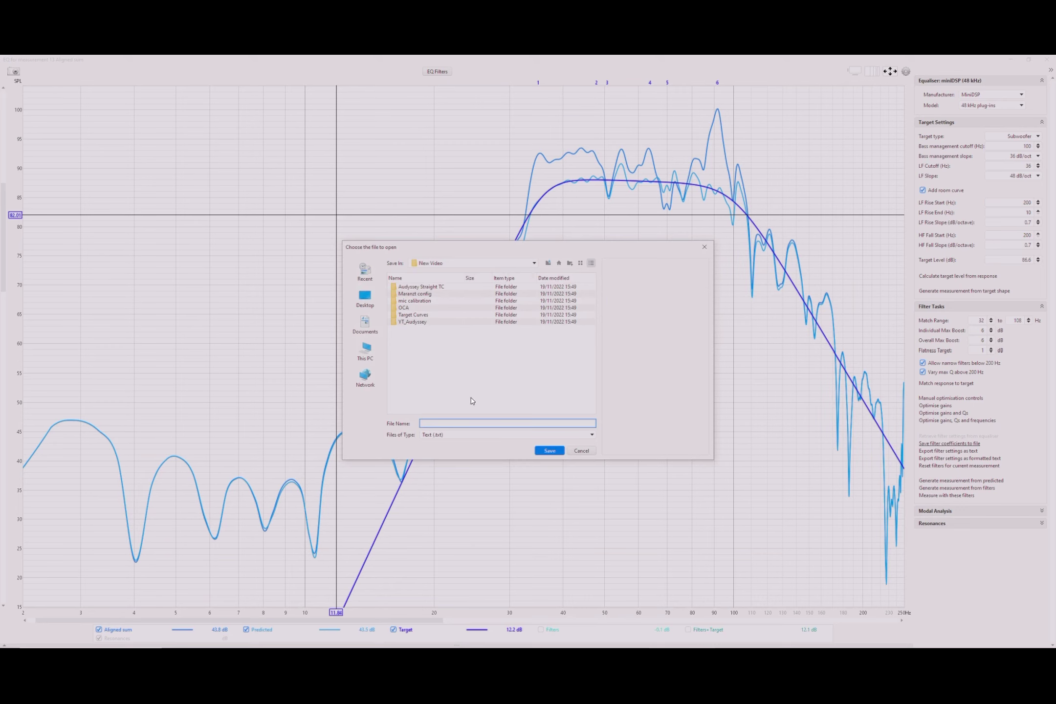
type("SUb12")
key("BackSpace")
key("BackSpace")
key("BackSpace")
key("BackSpace")
key("BackSpace")
key("BackSpace")
key("BackSpace")
key("BackSpace")
key("BackSpace")
key("BackSpace")
key("BackSpace")
type("ub12EQFilte")
left_click(365, 297)
left_click(548, 451)
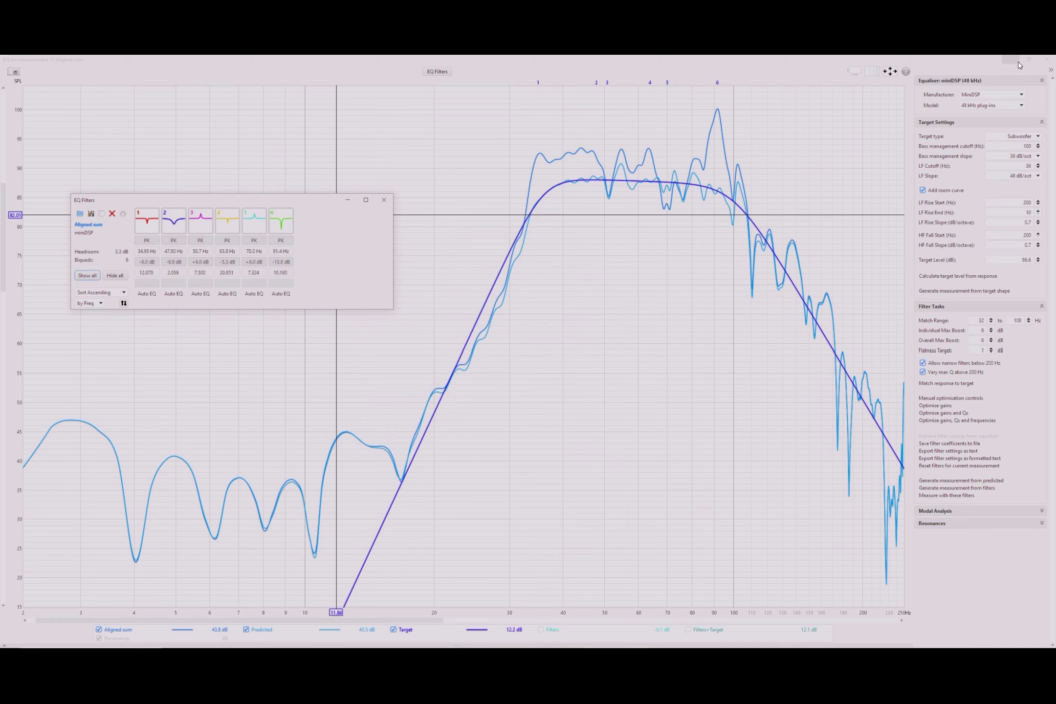
- Check the list of available equaliser manufacturers, keeping MiniDSP selected
left_click(991, 95)
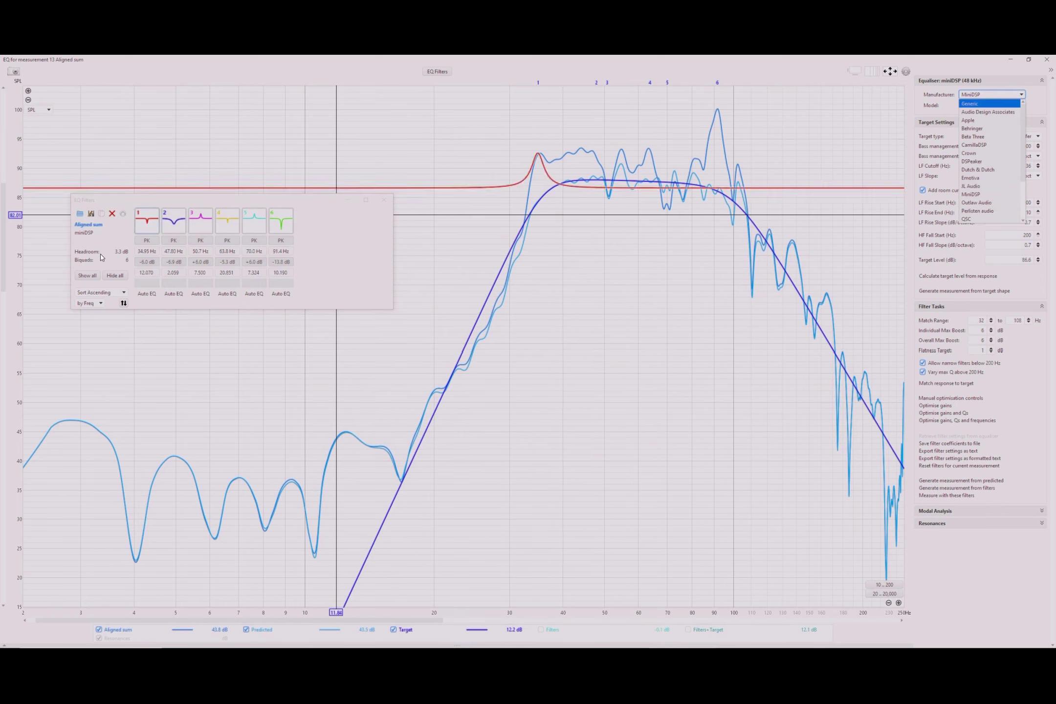
left_click(988, 69)
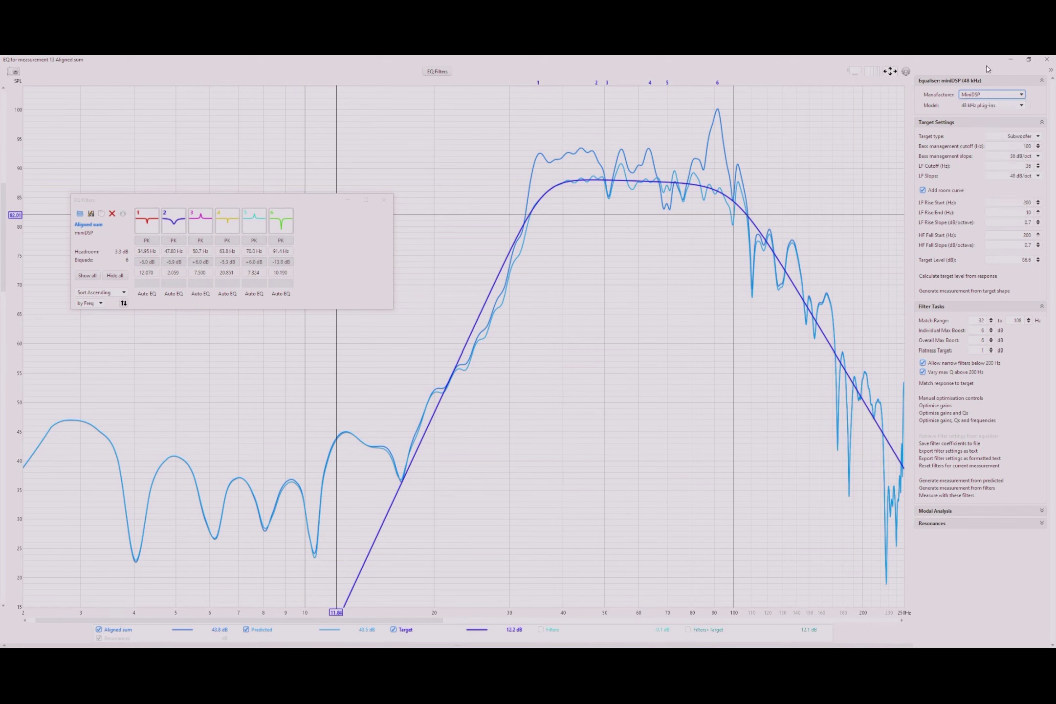
- Leave the EQ and EQ Filters windows and select the EQ Aligned sum measurement, highlighting its trace among all SPL traces
left_click(1014, 60)
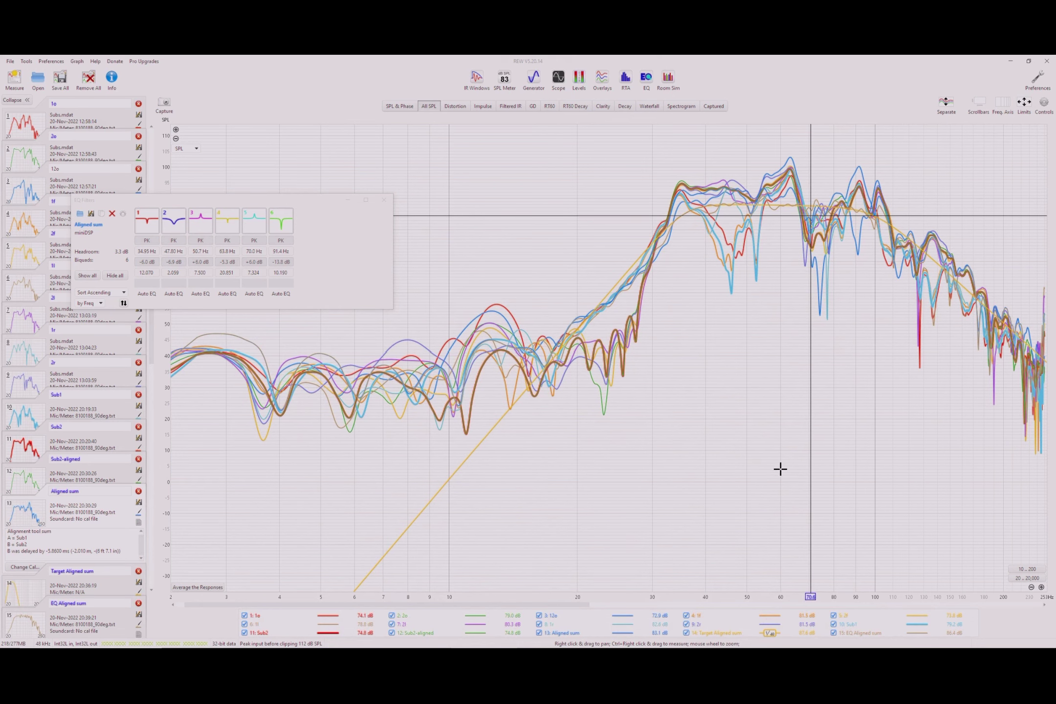
scroll(874, 518, "up", 3)
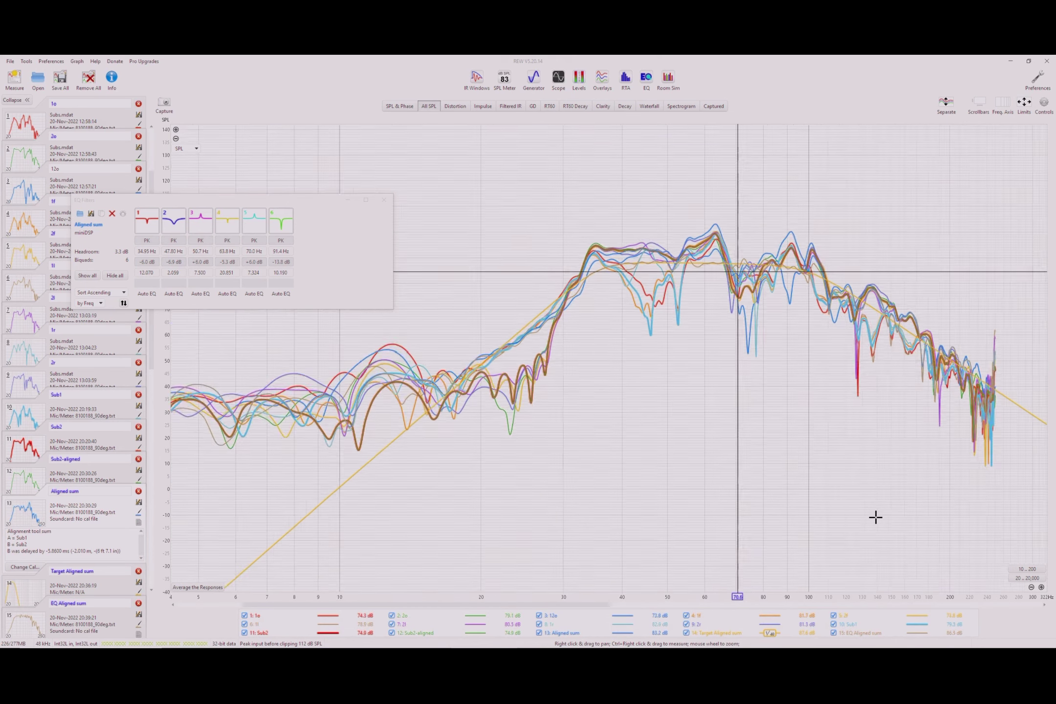
left_click(384, 200)
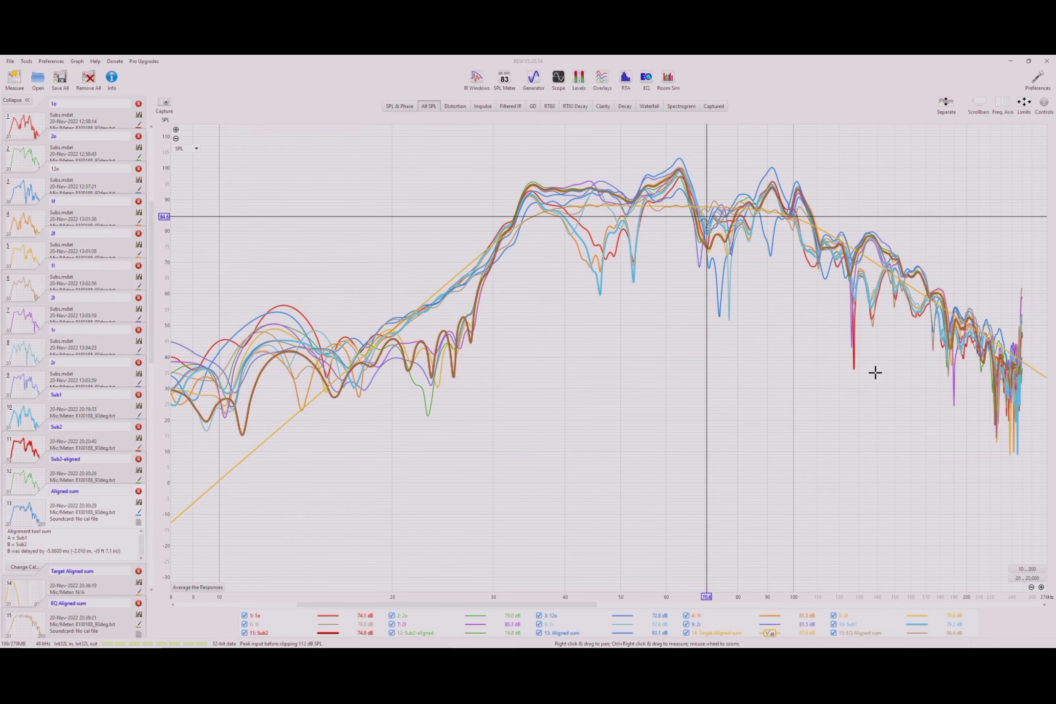
mouse_move(872, 636)
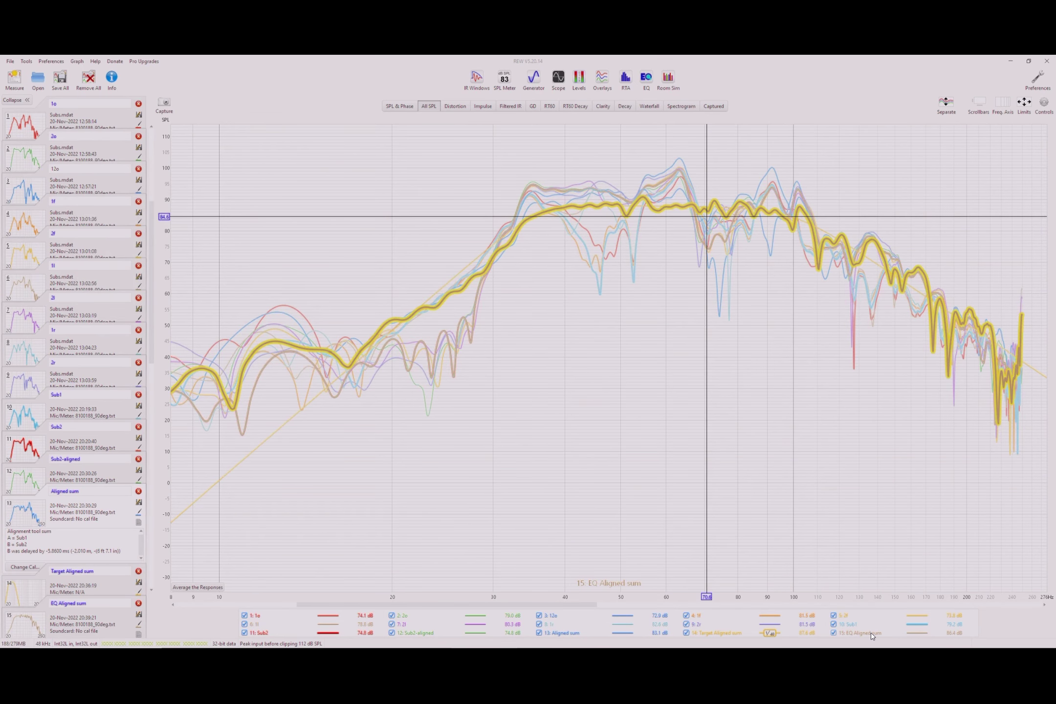
scroll(868, 589, "down", 2)
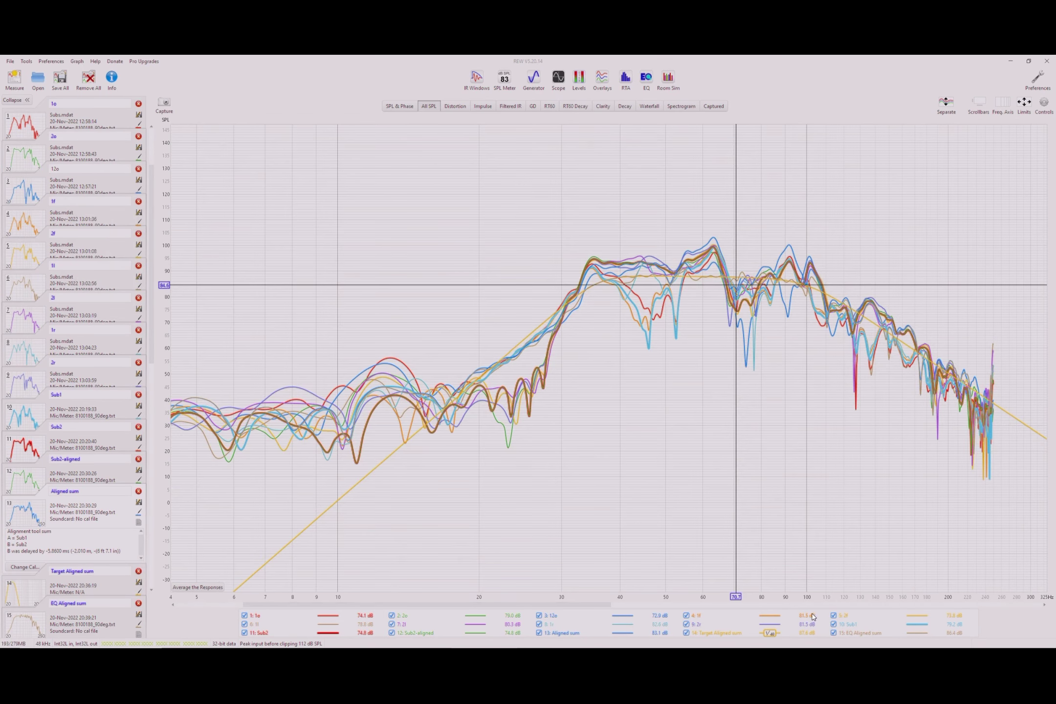
left_click(86, 631)
mouse_move(850, 635)
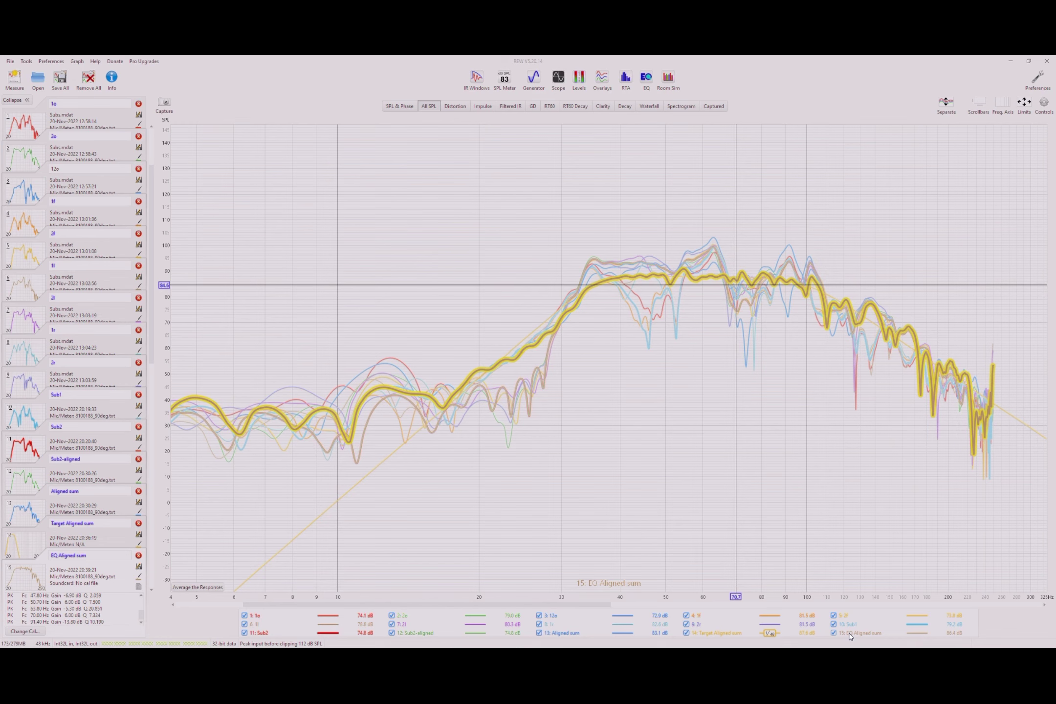
- Show only the 12o and EQ Aligned sum traces on the All SPL graph and fit the axes to the data
right_click(593, 617)
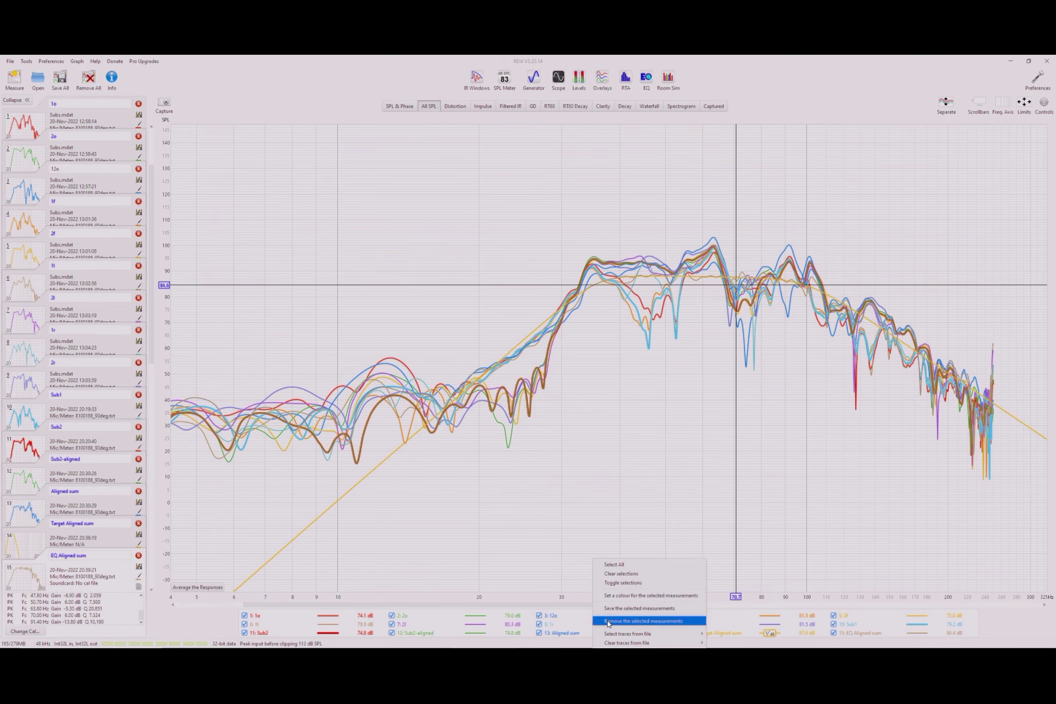
left_click(611, 574)
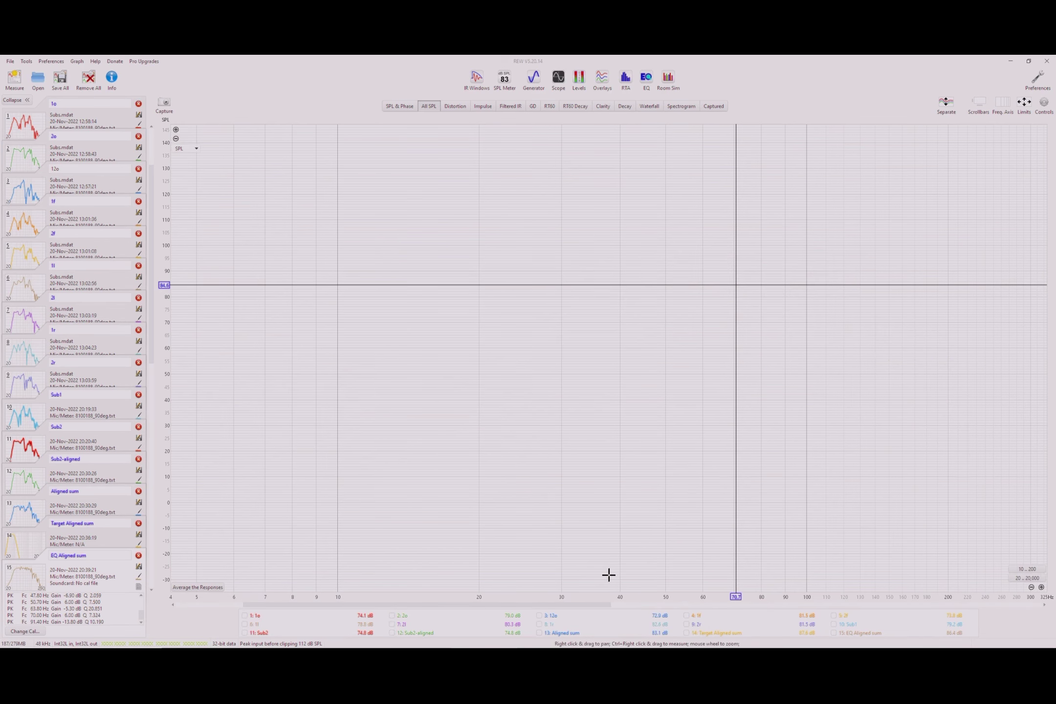
left_click(540, 617)
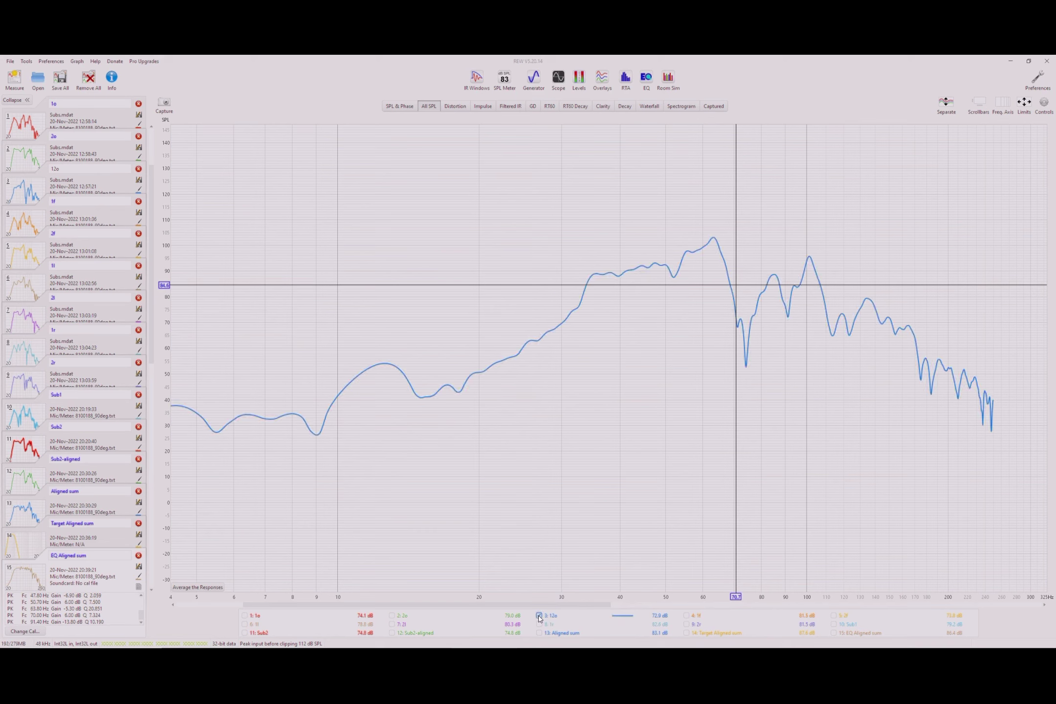
left_click(834, 633)
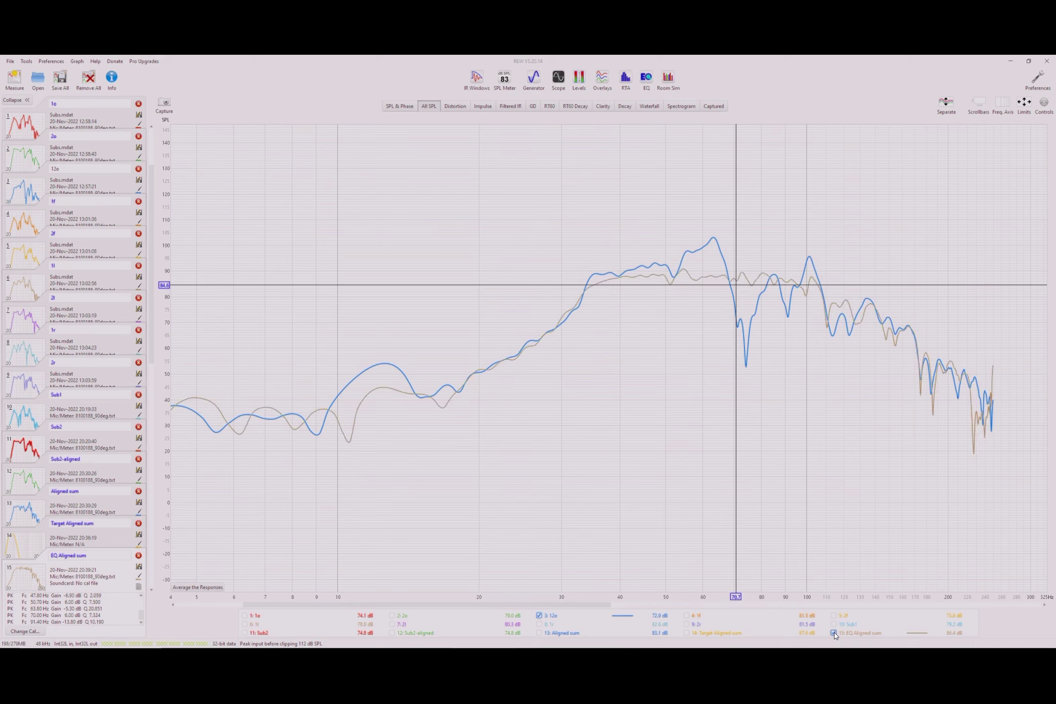
left_click(1020, 104)
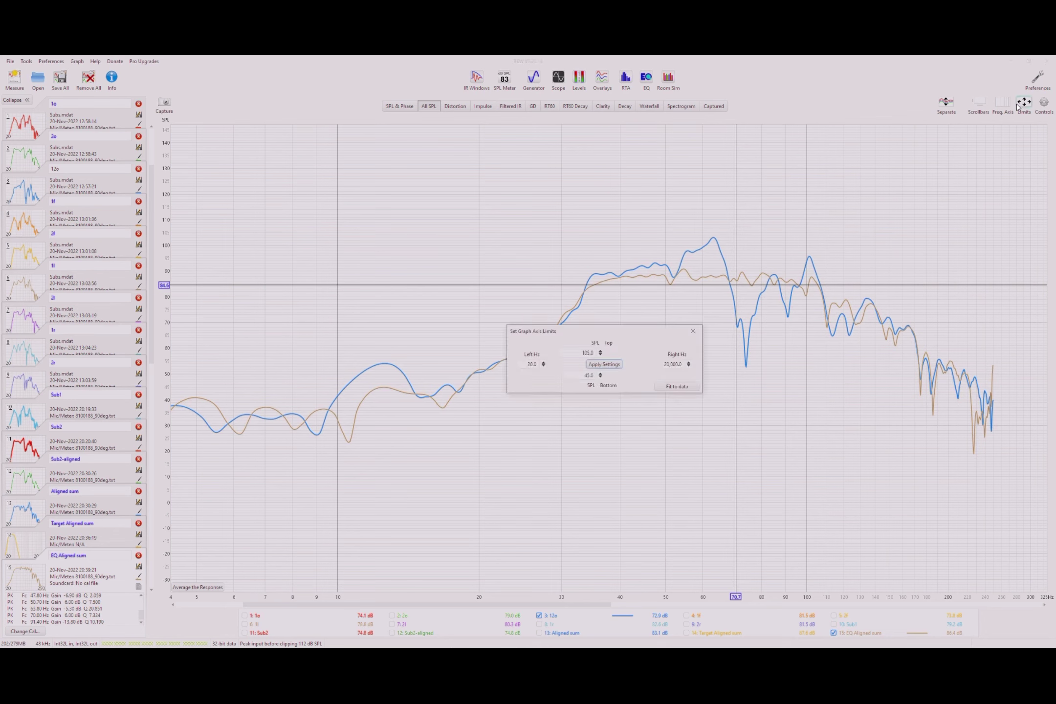
left_click(684, 386)
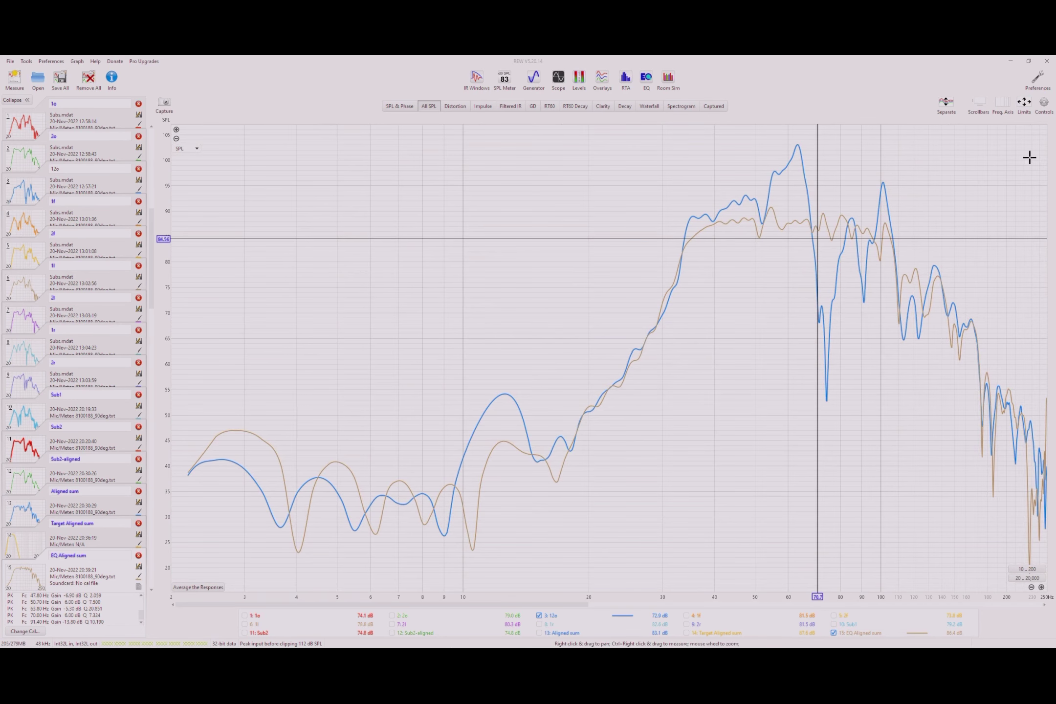
- Limit the graph's frequency axis to 30–100 Hz
left_click(1024, 103)
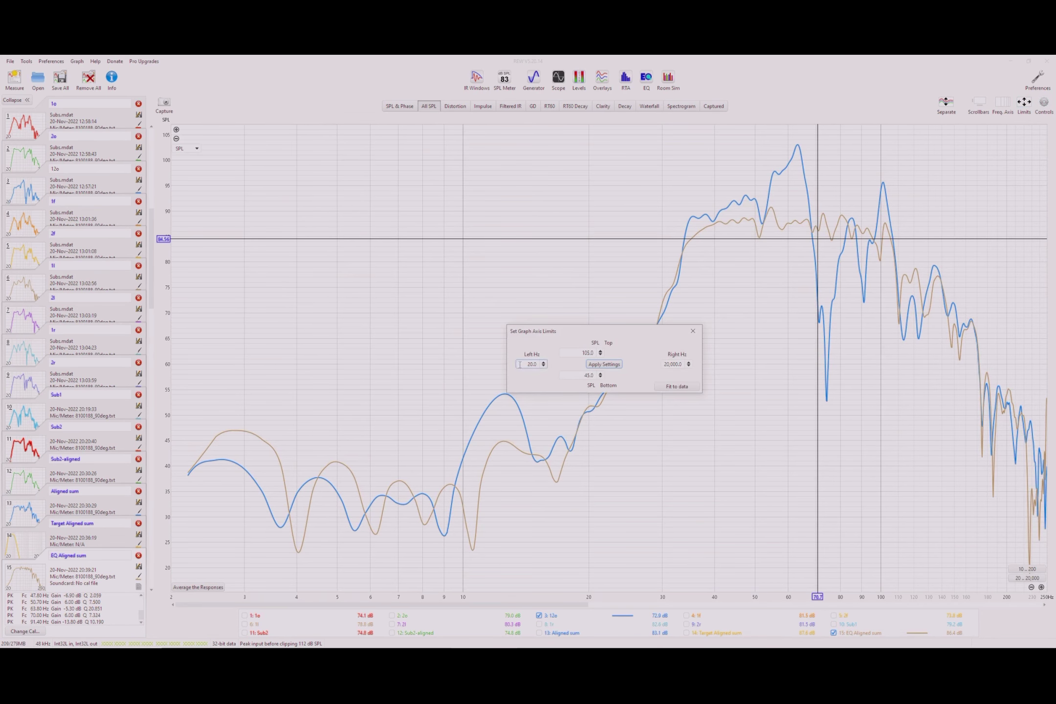
left_click_drag(520, 364, 551, 367)
type("30")
key("Return")
left_click(669, 364)
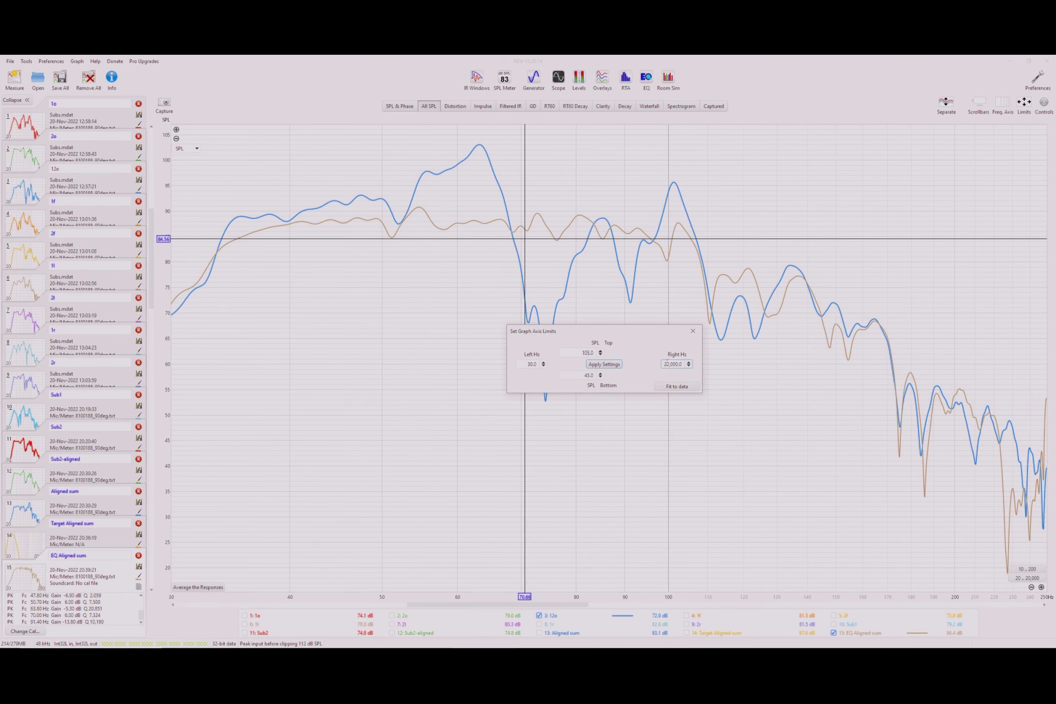
left_click_drag(662, 365, 690, 369)
type("100")
key("Tab")
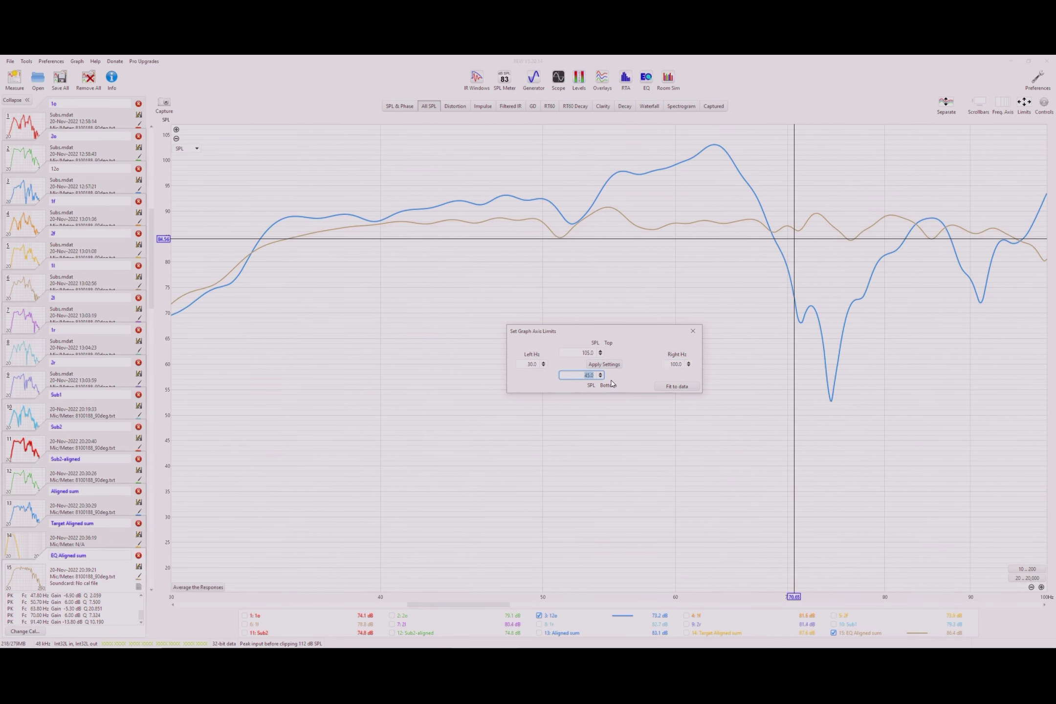
- Set the graph's SPL axis limits to 42 dB at the bottom and 104 dB at the top, and apply them
left_click(602, 378)
left_click(602, 377)
left_click(601, 378)
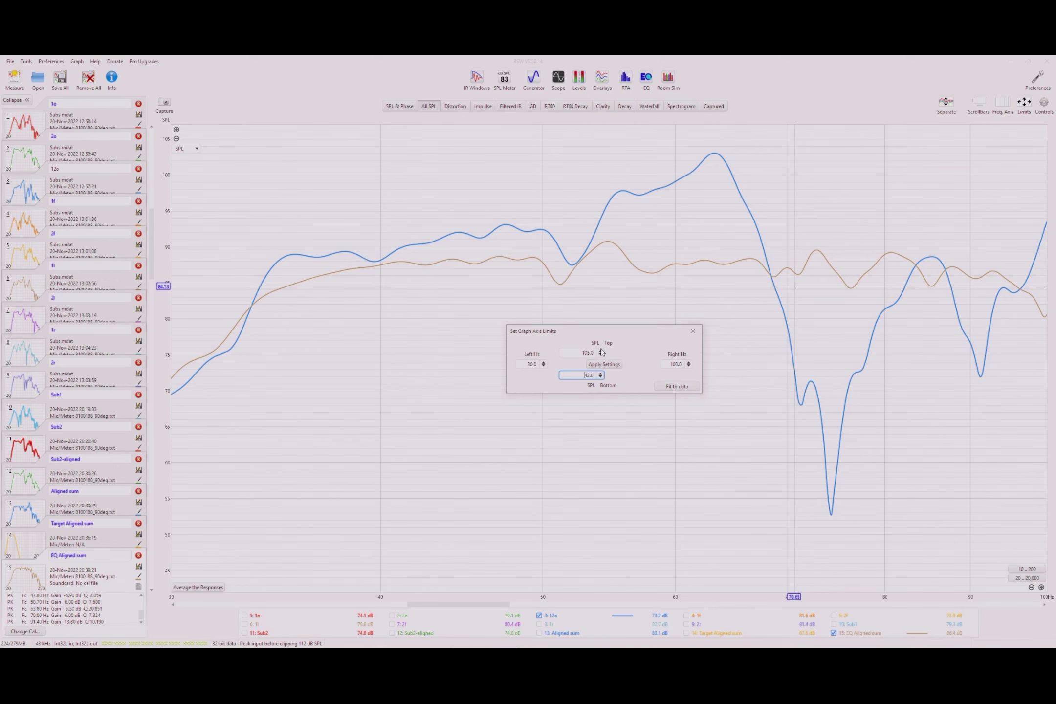
left_click(601, 355)
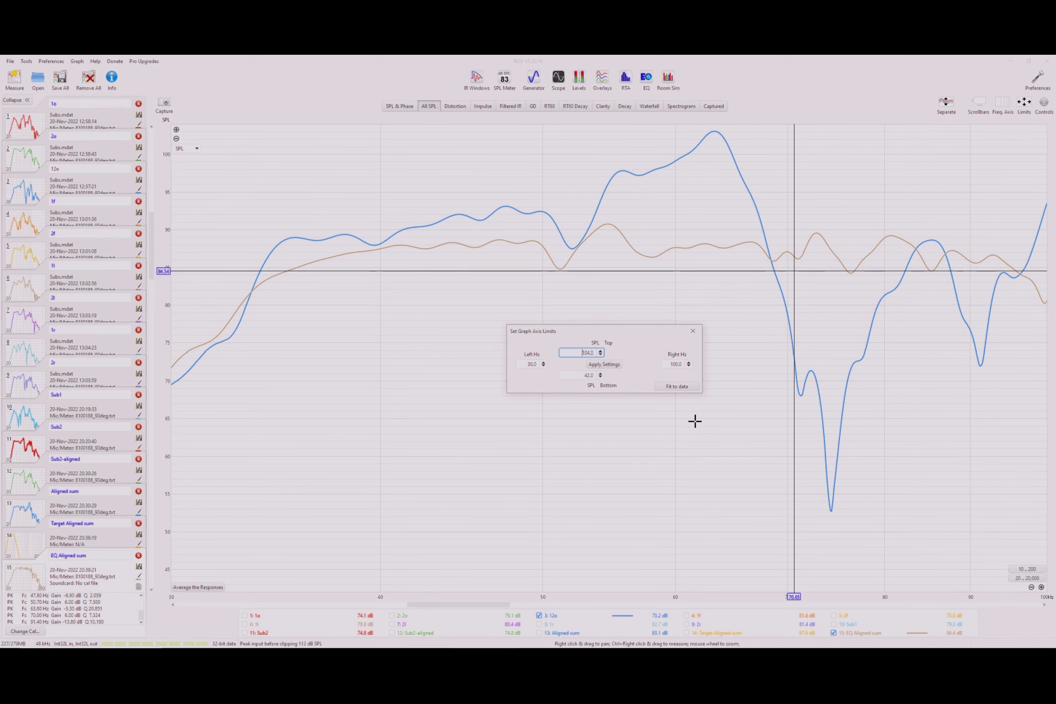
left_click(612, 366)
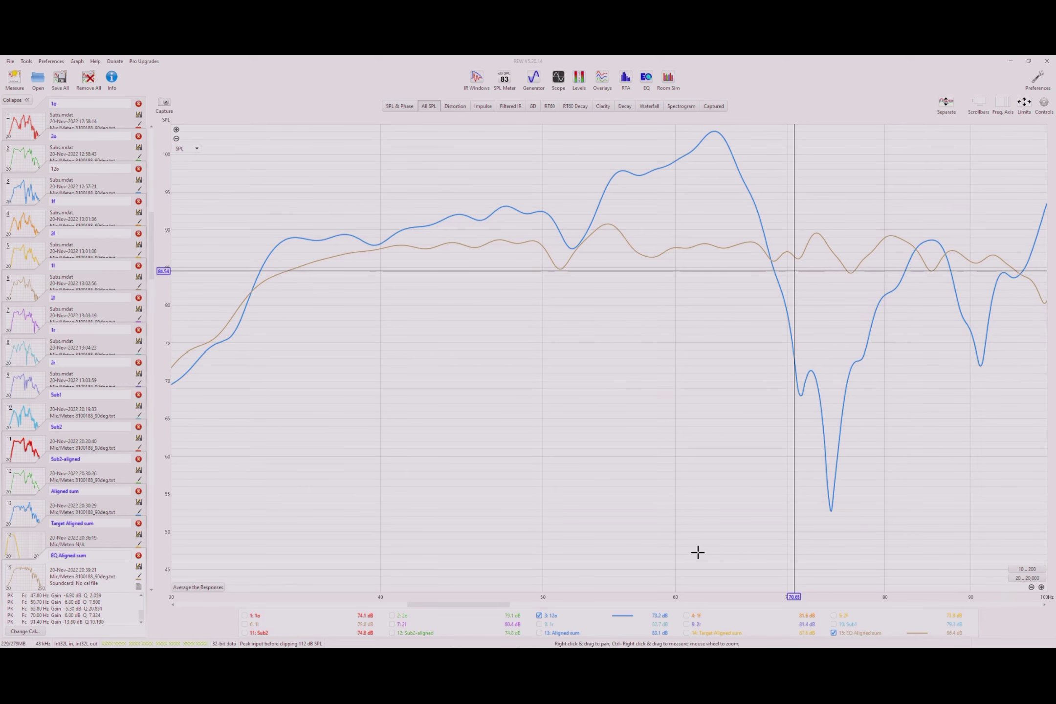